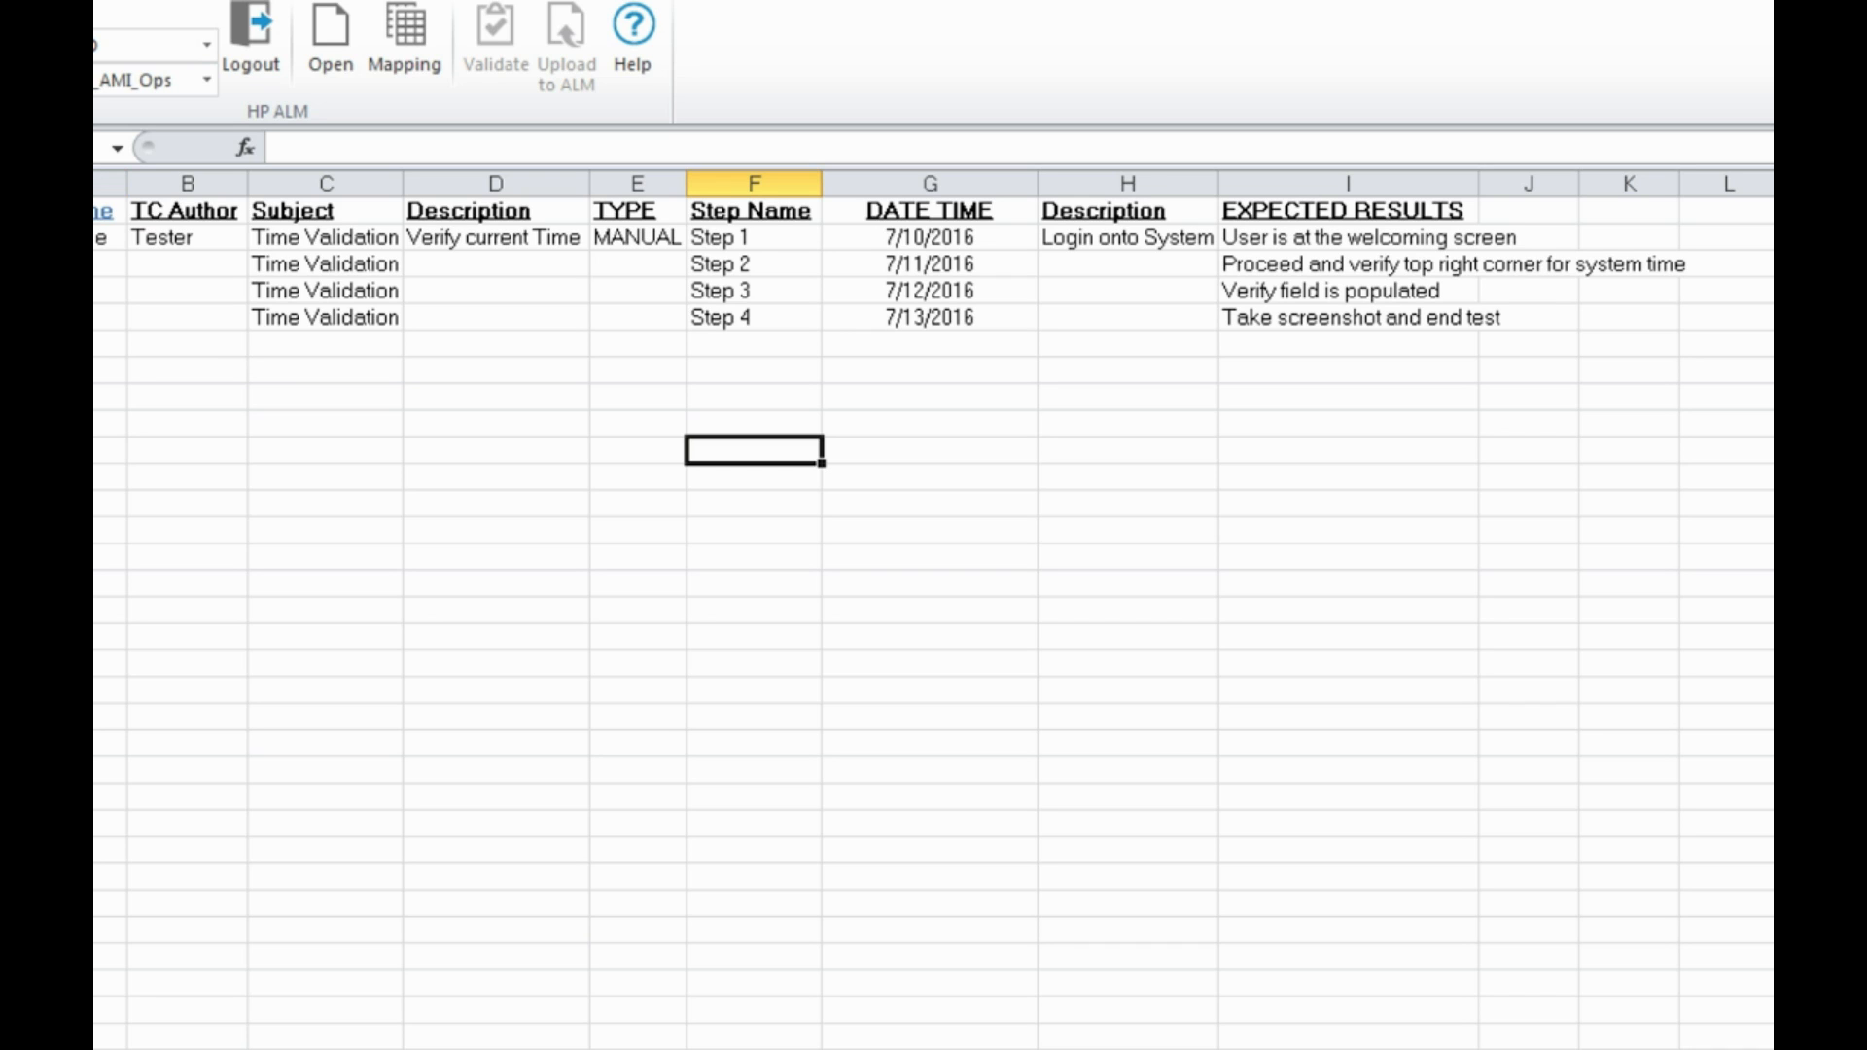
# Select the header cells from Test Case Name to EXPECTED RESULTS and open the field mapping with entity type Tests.
pyautogui.click(110, 211)
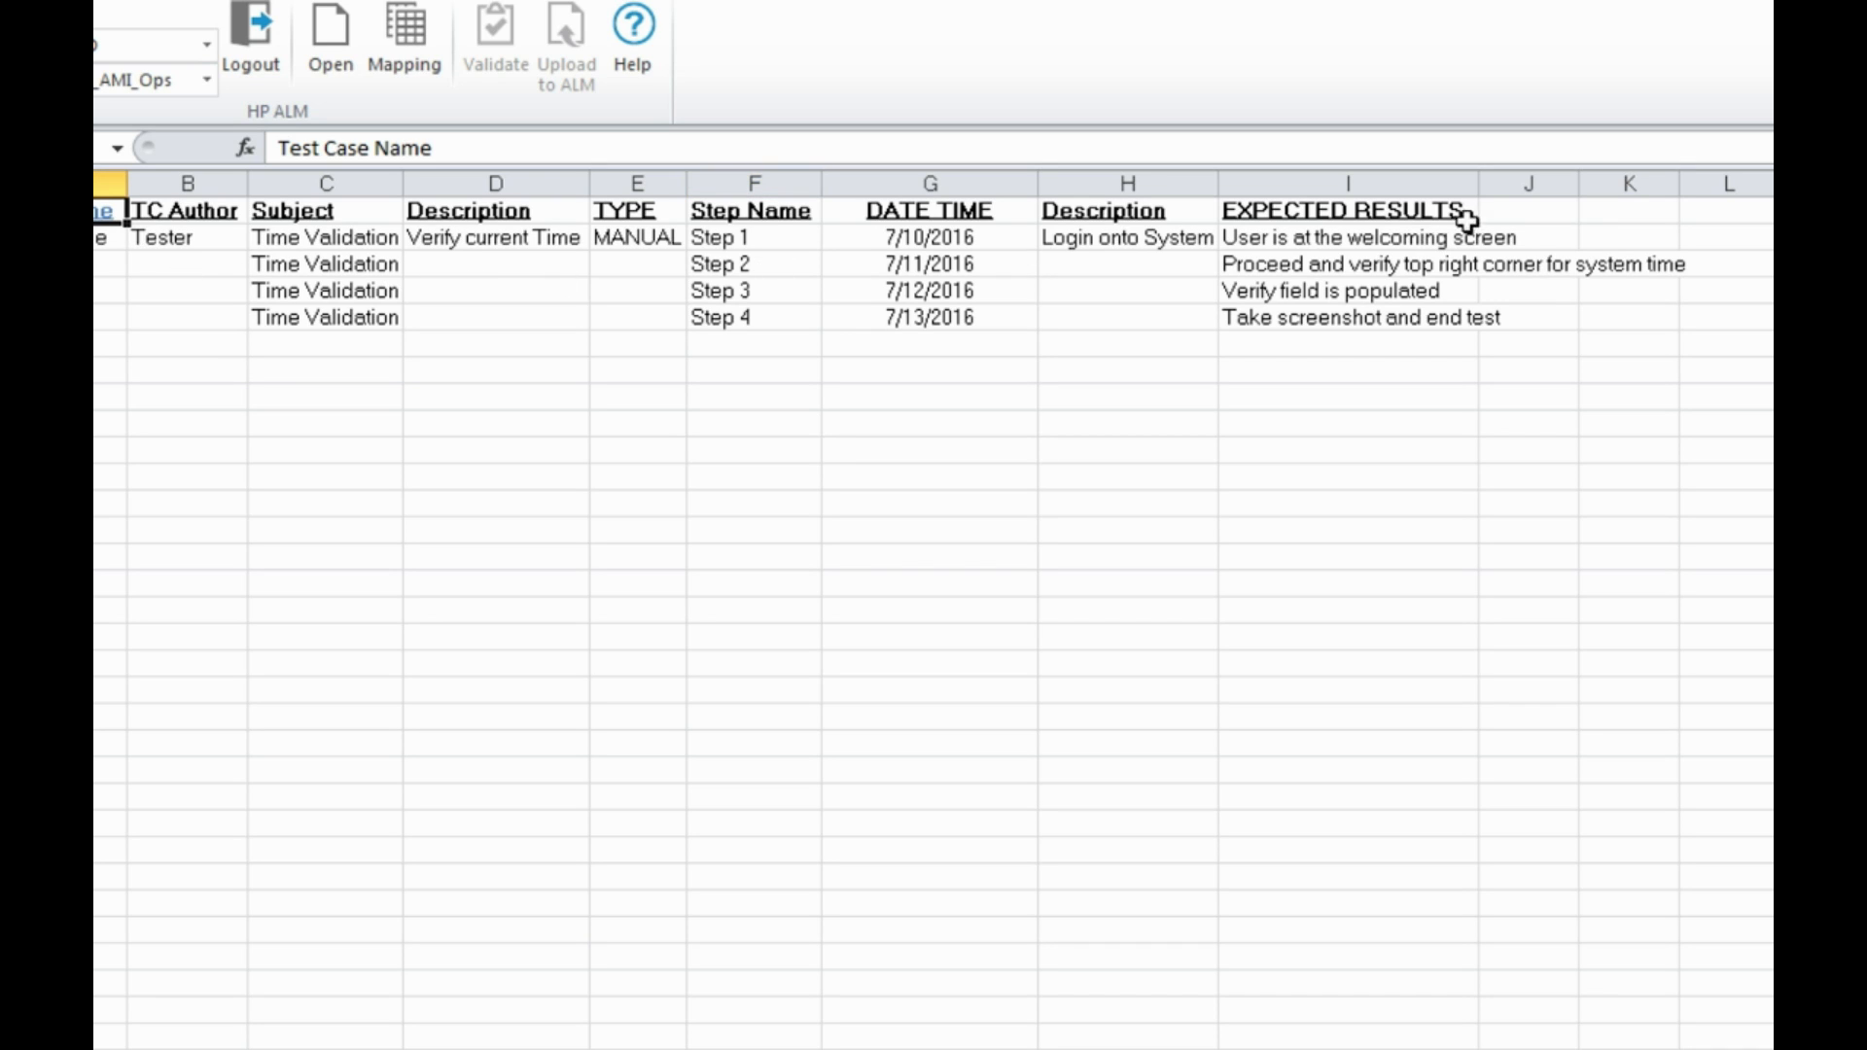
pyautogui.keyDown('shift'); pyautogui.click(1393, 209); pyautogui.keyUp('shift')
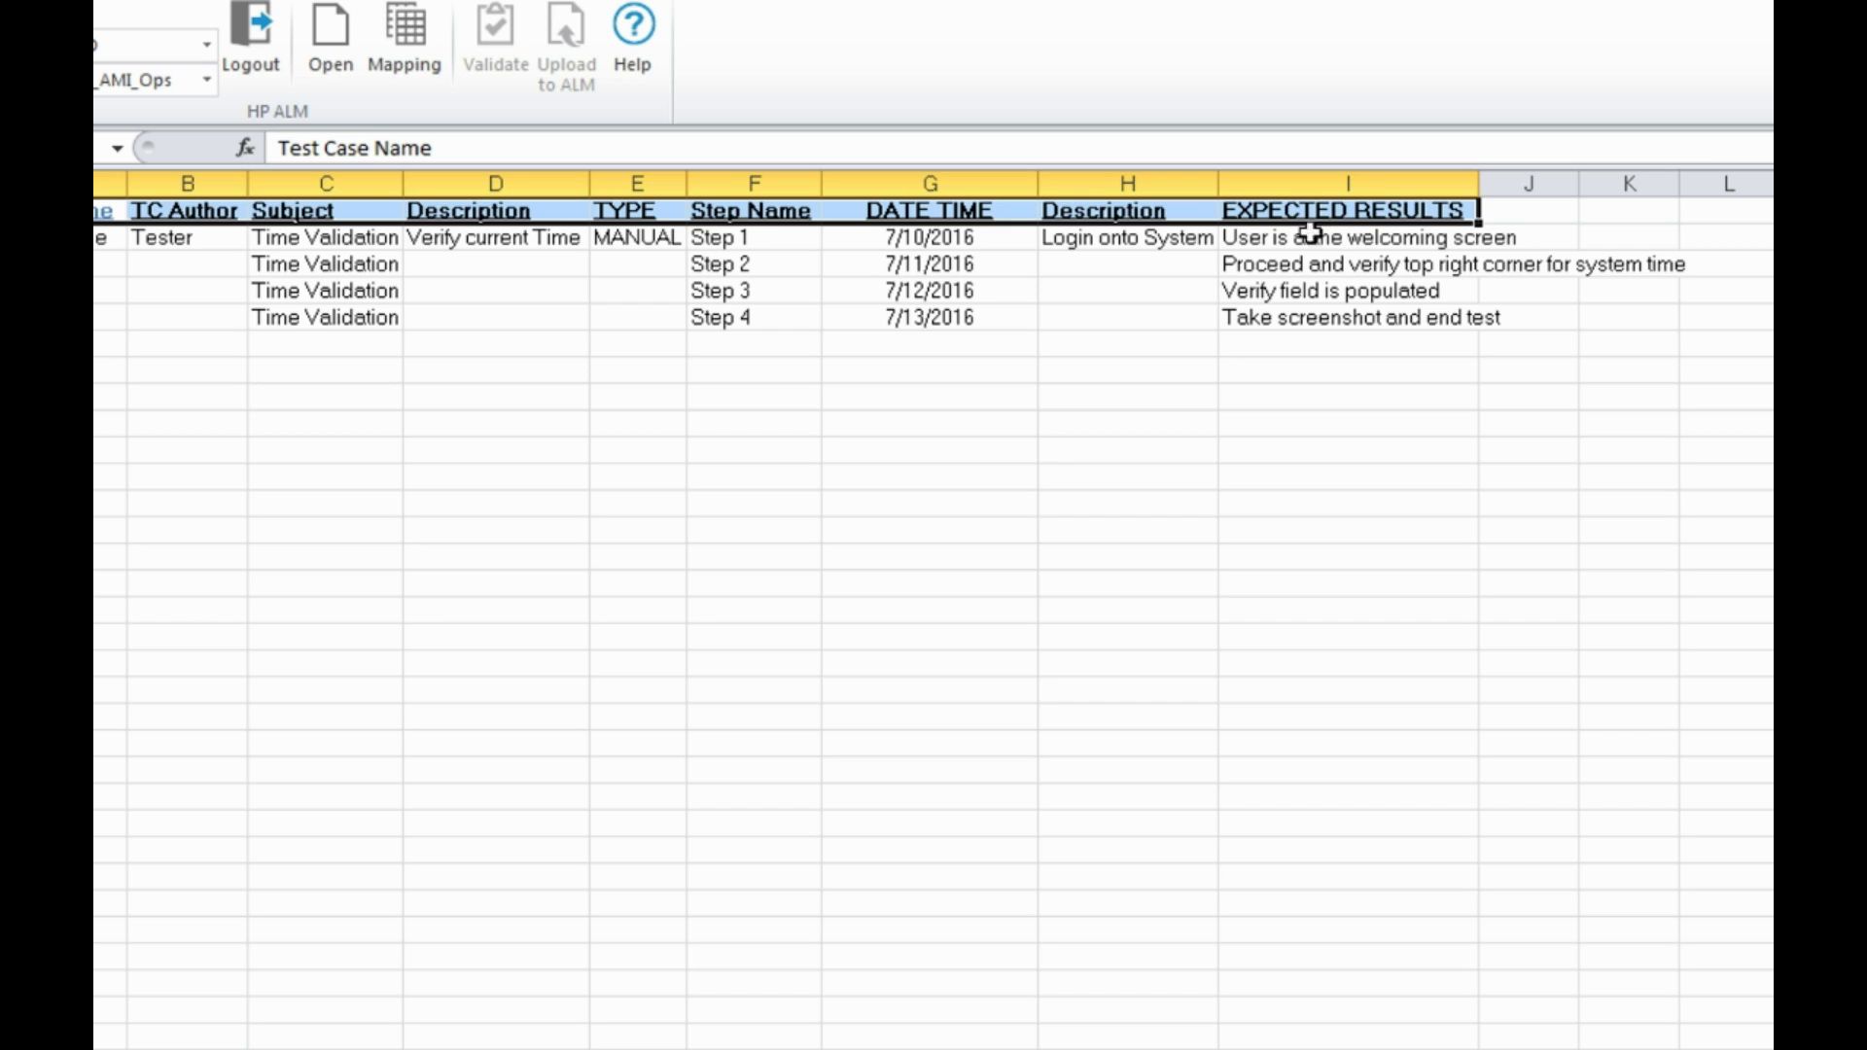
pyautogui.click(414, 44)
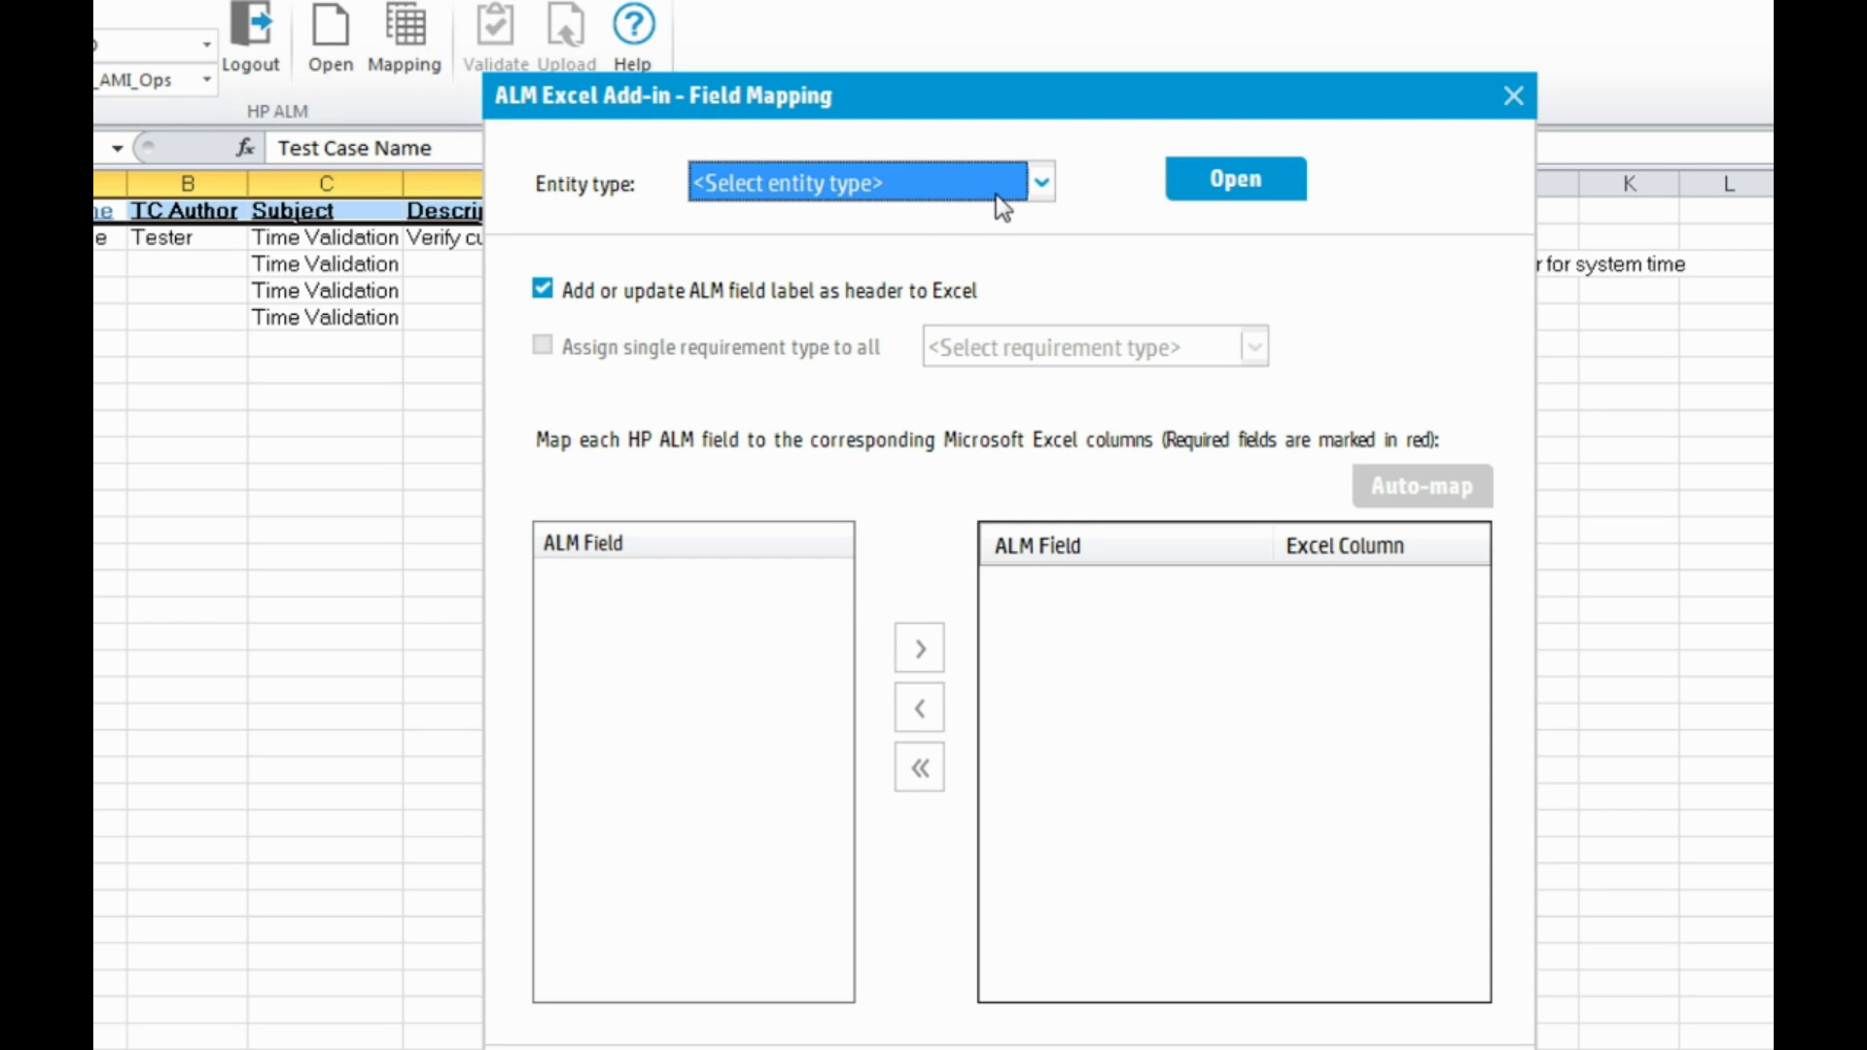
pyautogui.click(1043, 181)
pyautogui.click(915, 296)
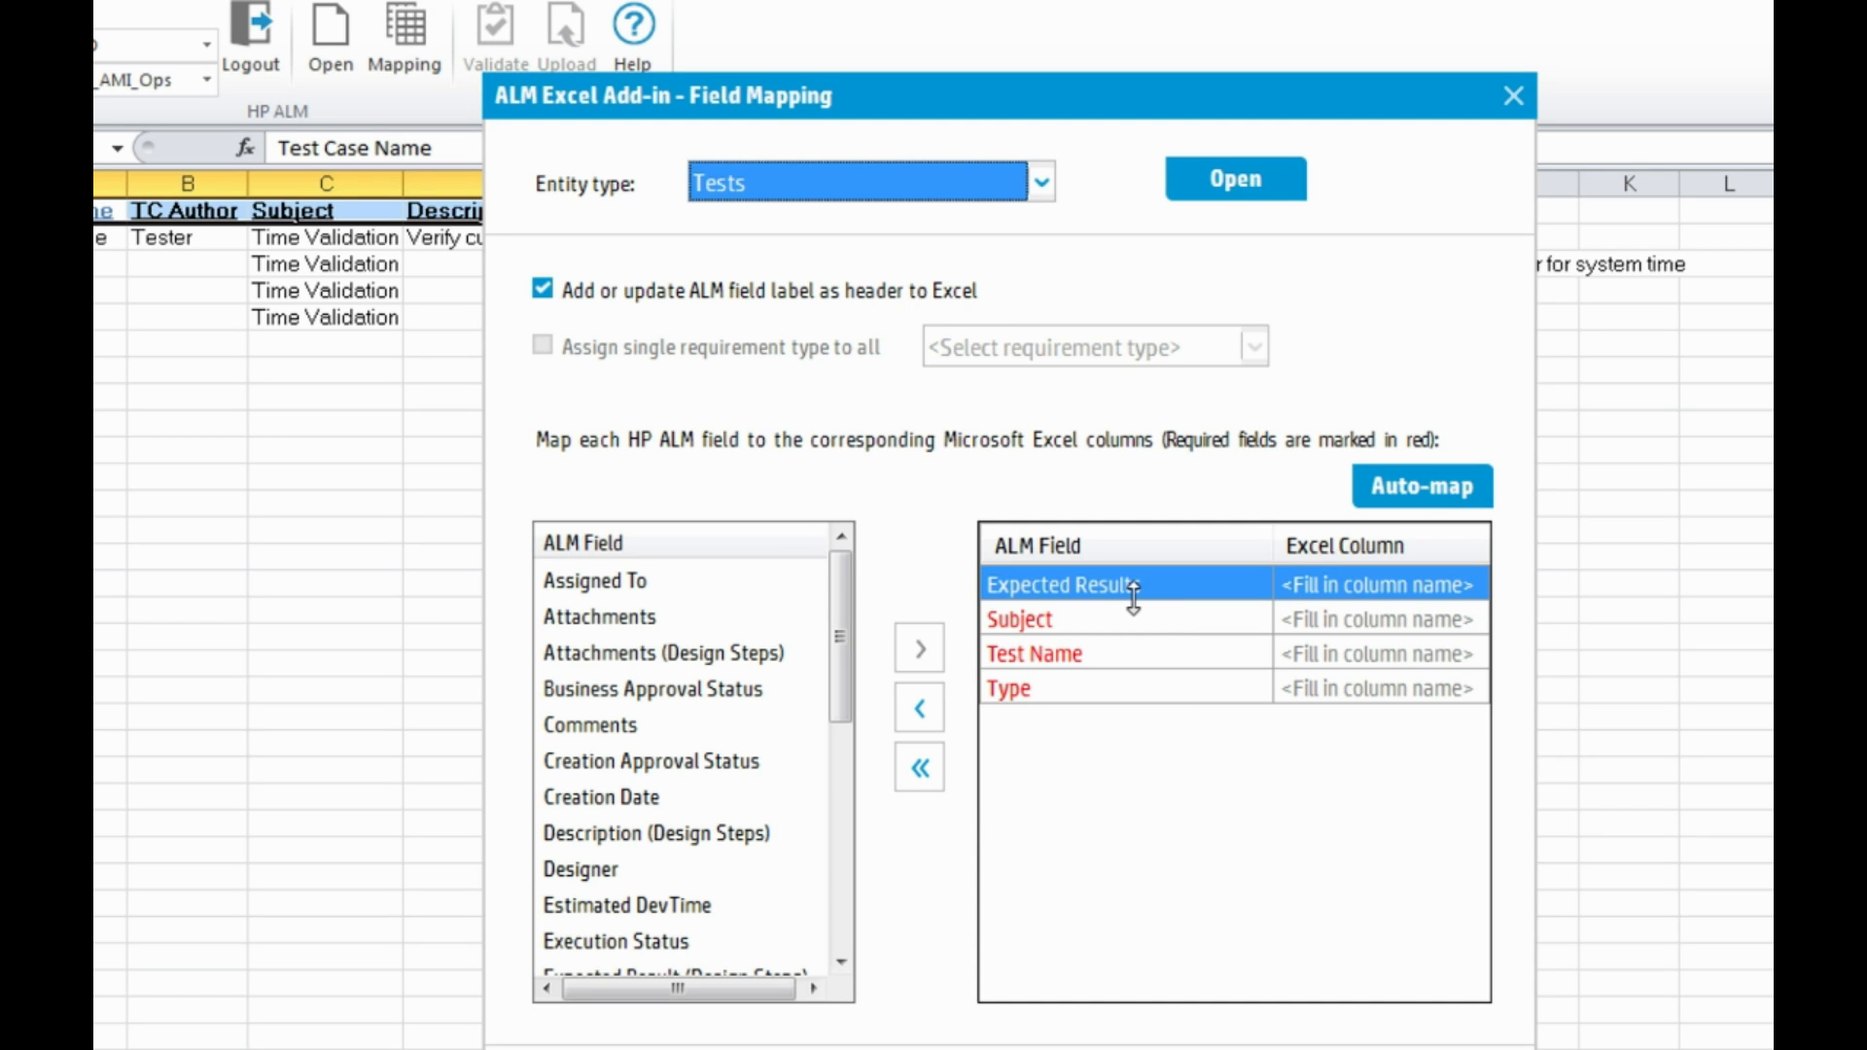
# Map the Expected Results field to Excel column I and the Subject field to column C.
pyautogui.moveTo(909, 83); pyautogui.dragTo(743, 323)
pyautogui.click(1224, 825)
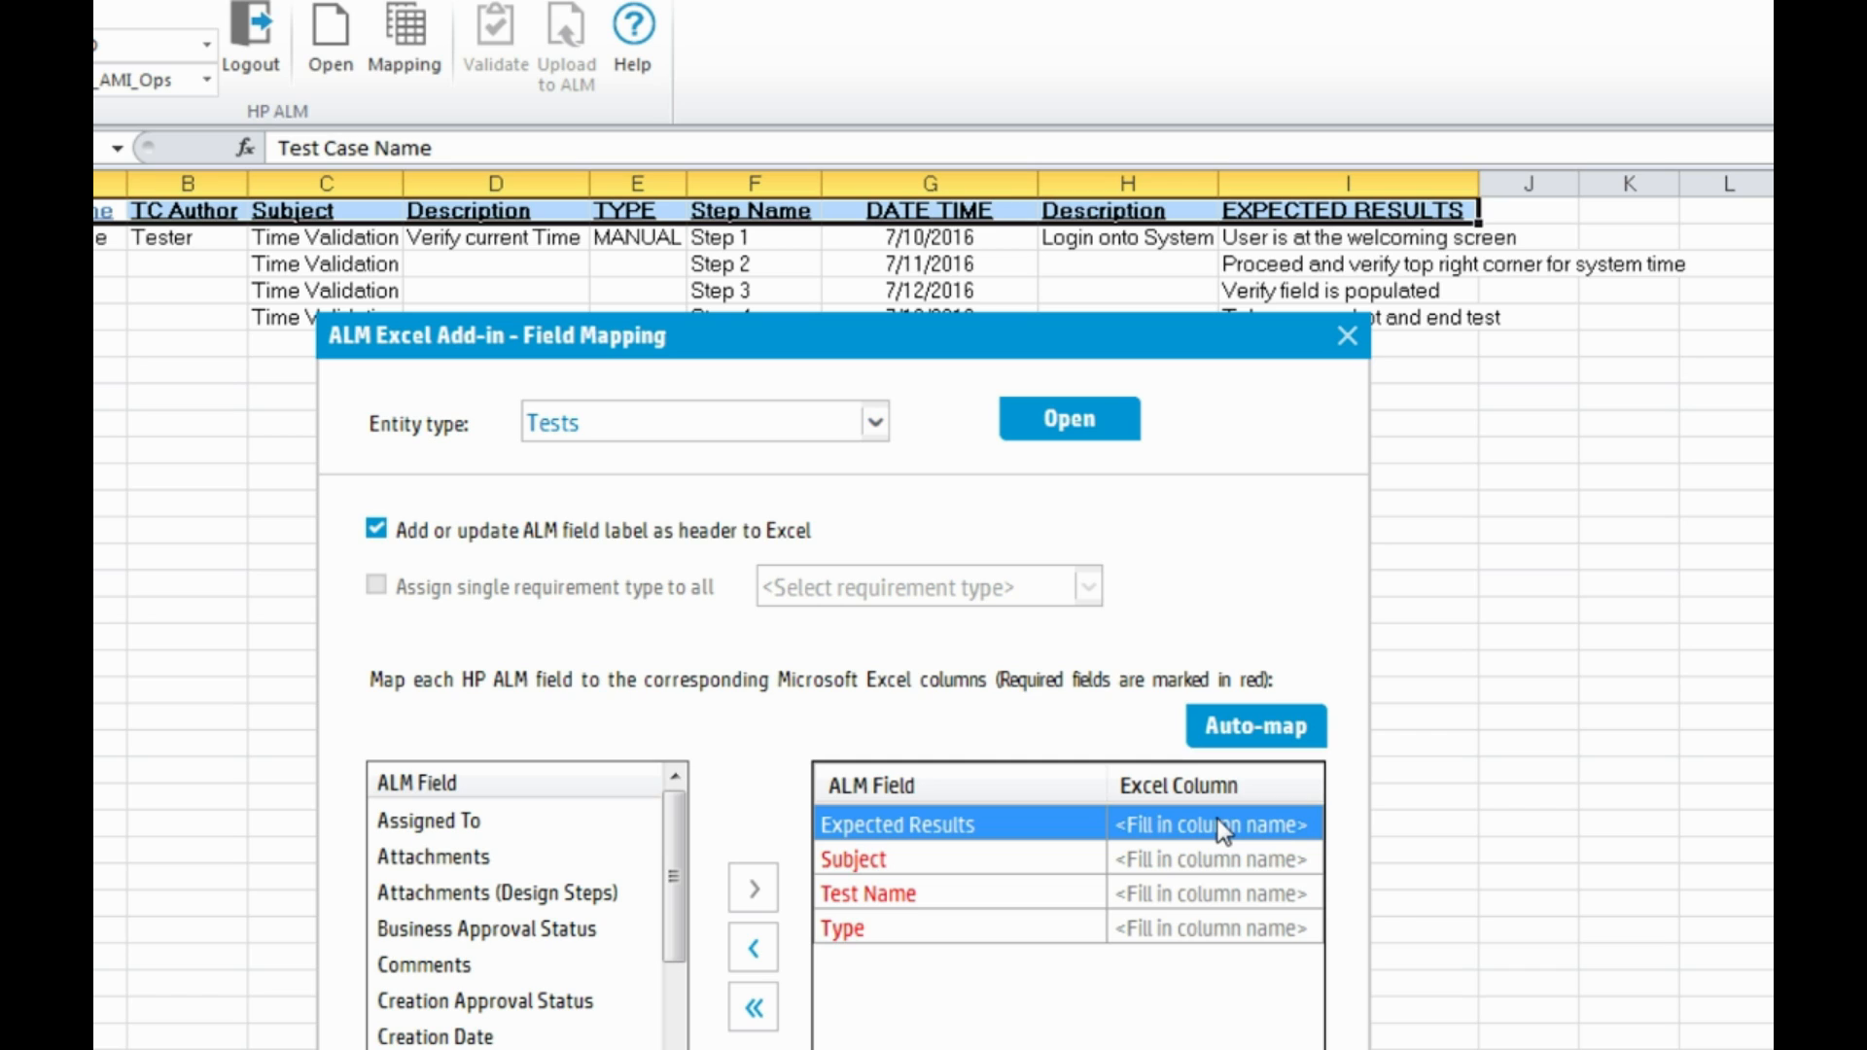
pyautogui.click(1224, 825)
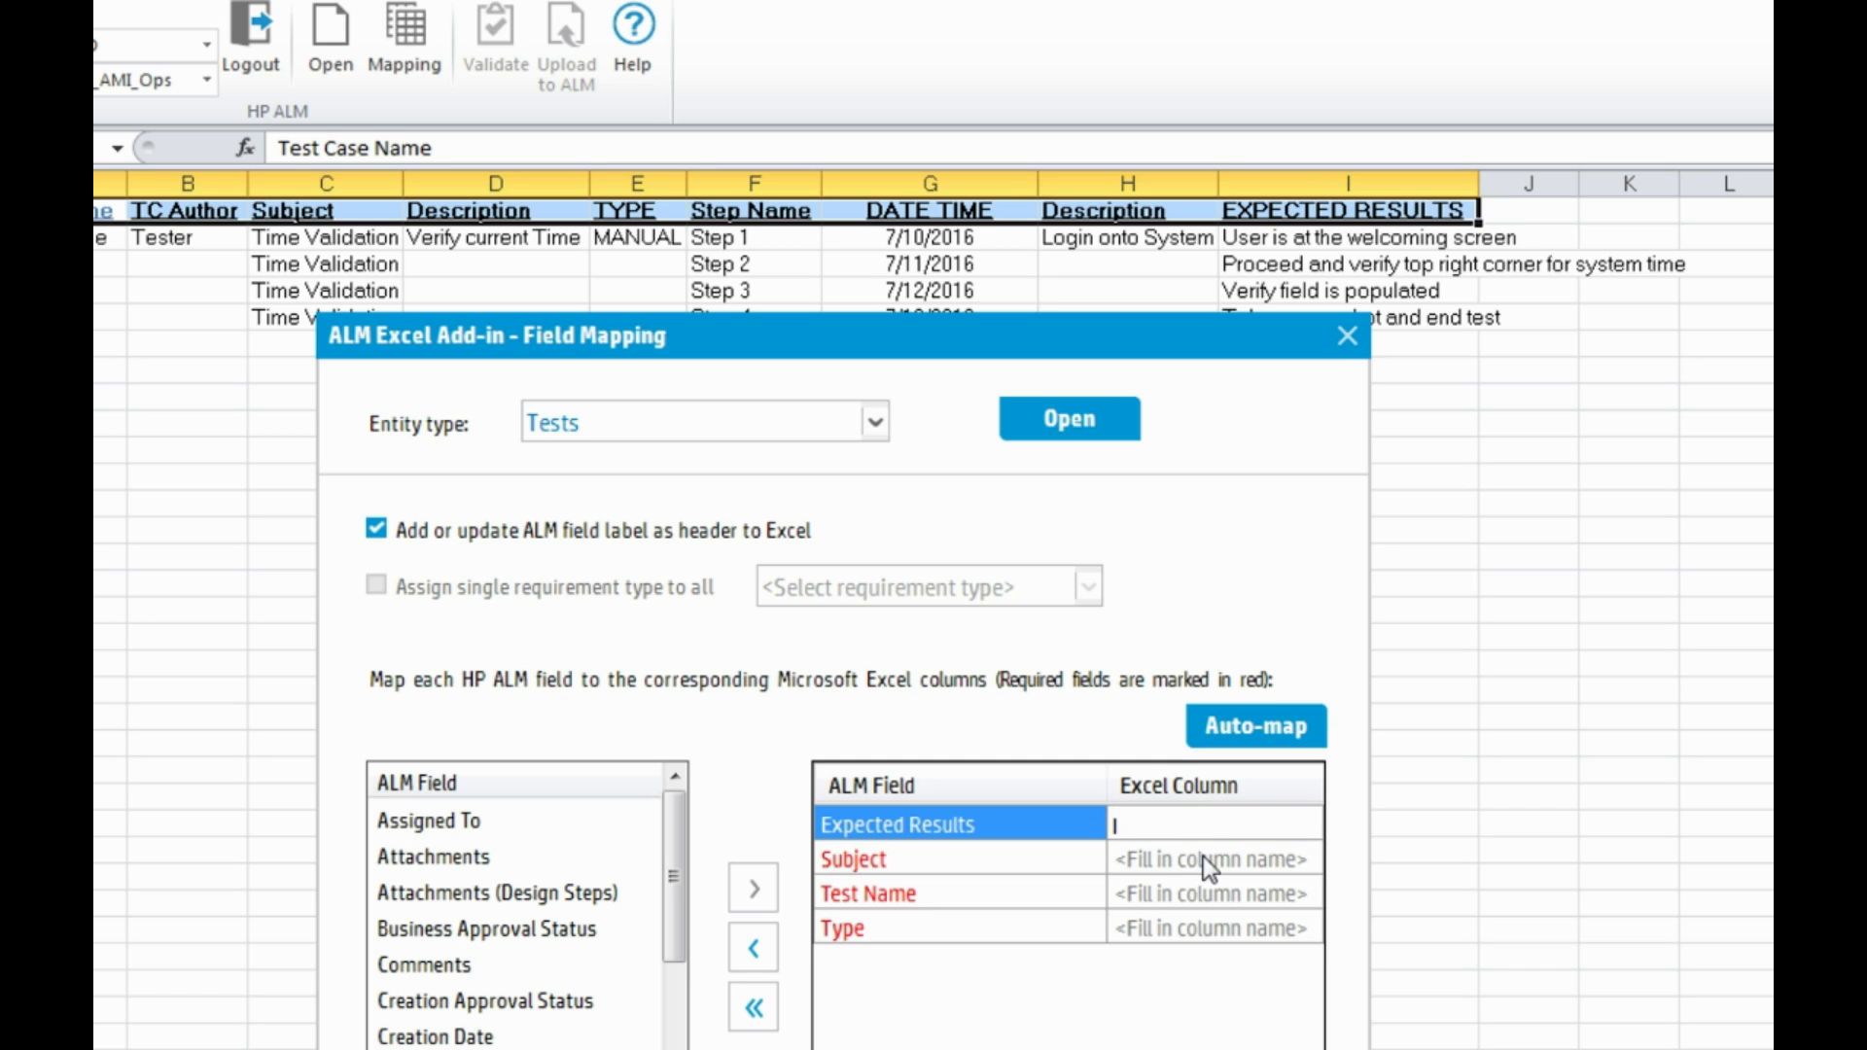
pyautogui.click(1204, 856)
pyautogui.click(1204, 856)
pyautogui.write('C')
# Map the Test Name field to Excel column A and the Type field to column E.
pyautogui.click(1196, 895)
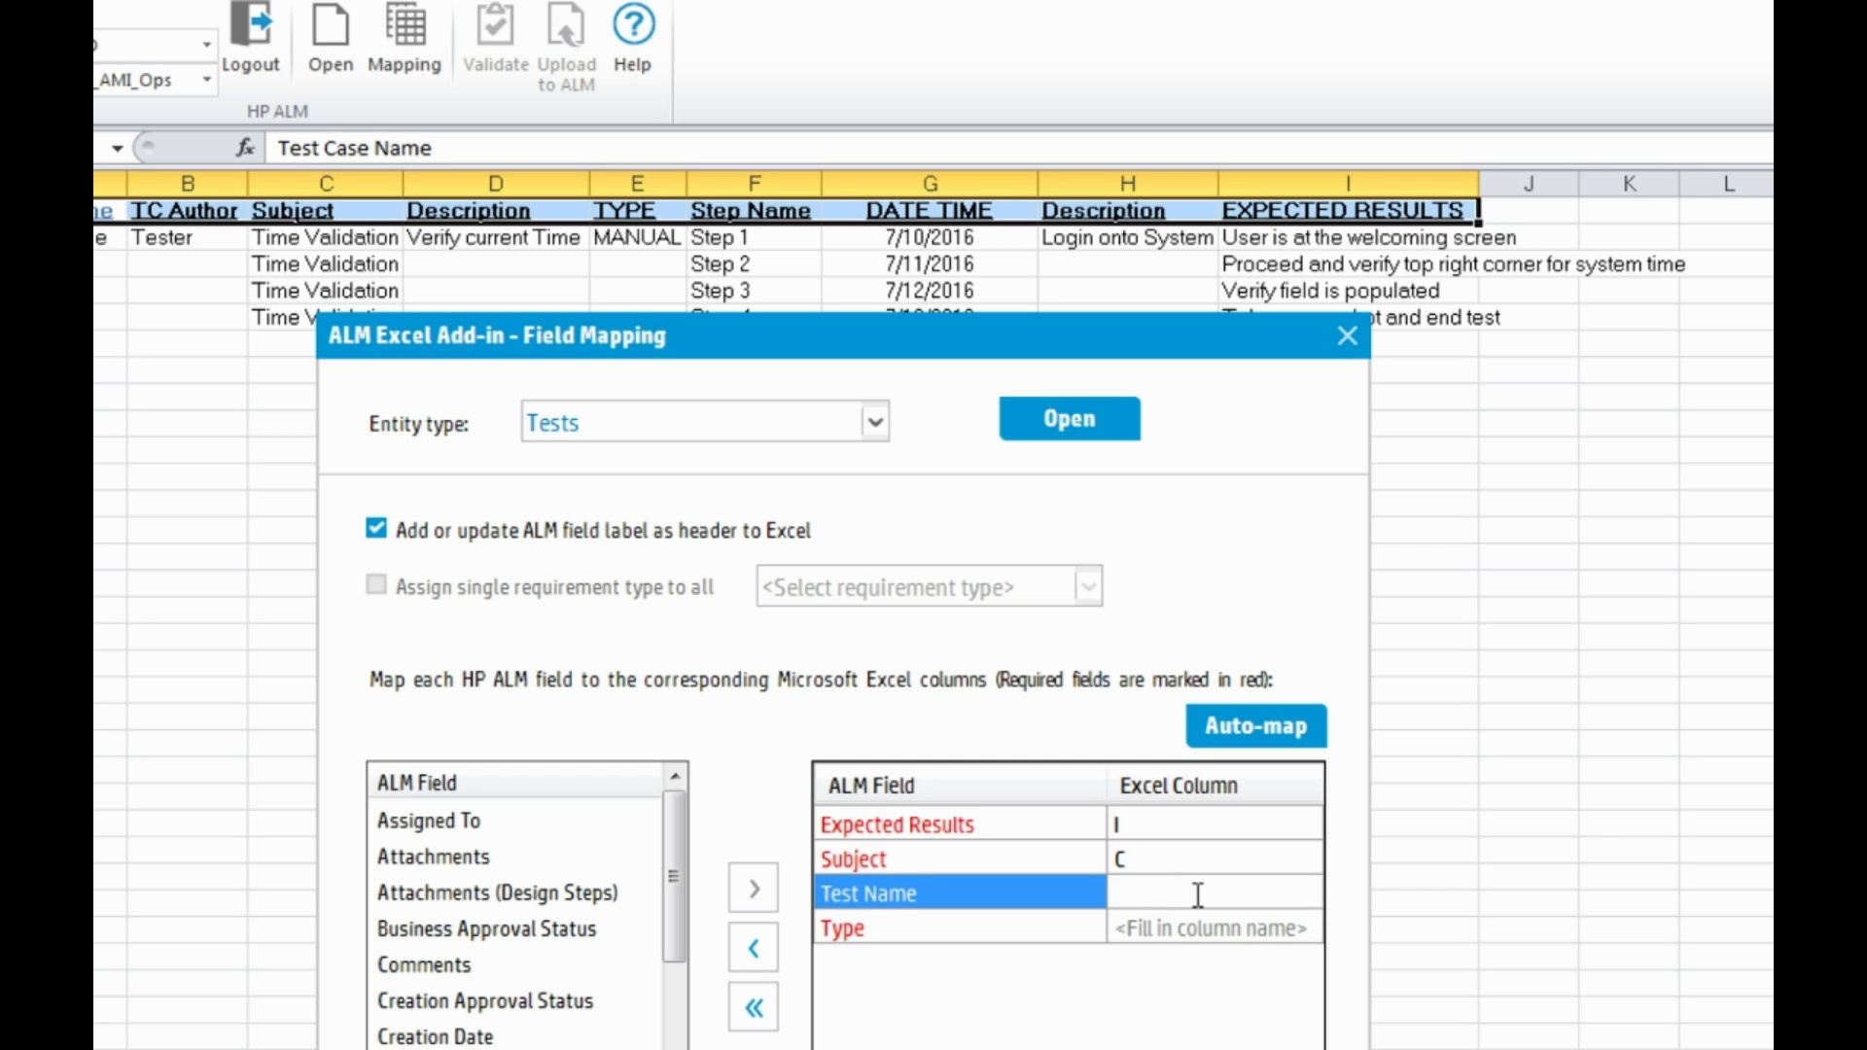
pyautogui.write('A')
pyautogui.click(1195, 932)
pyautogui.click(1196, 930)
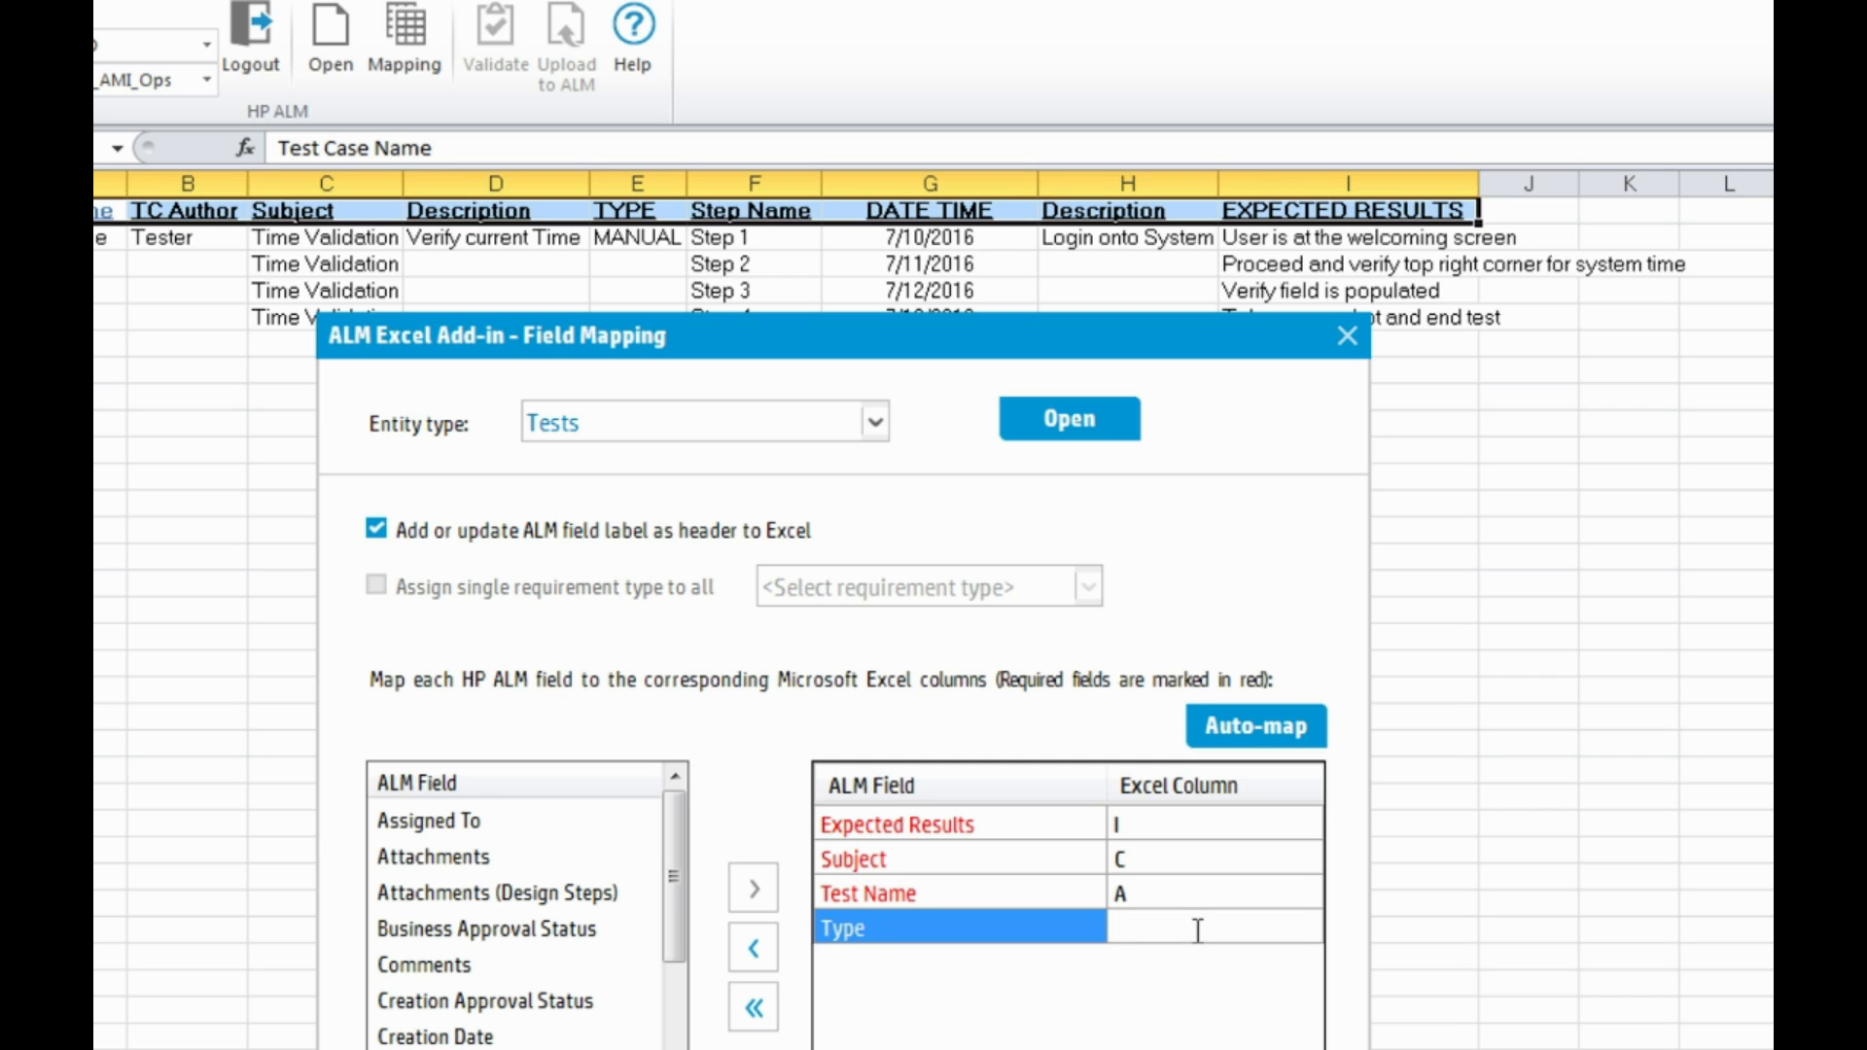
pyautogui.write('E')
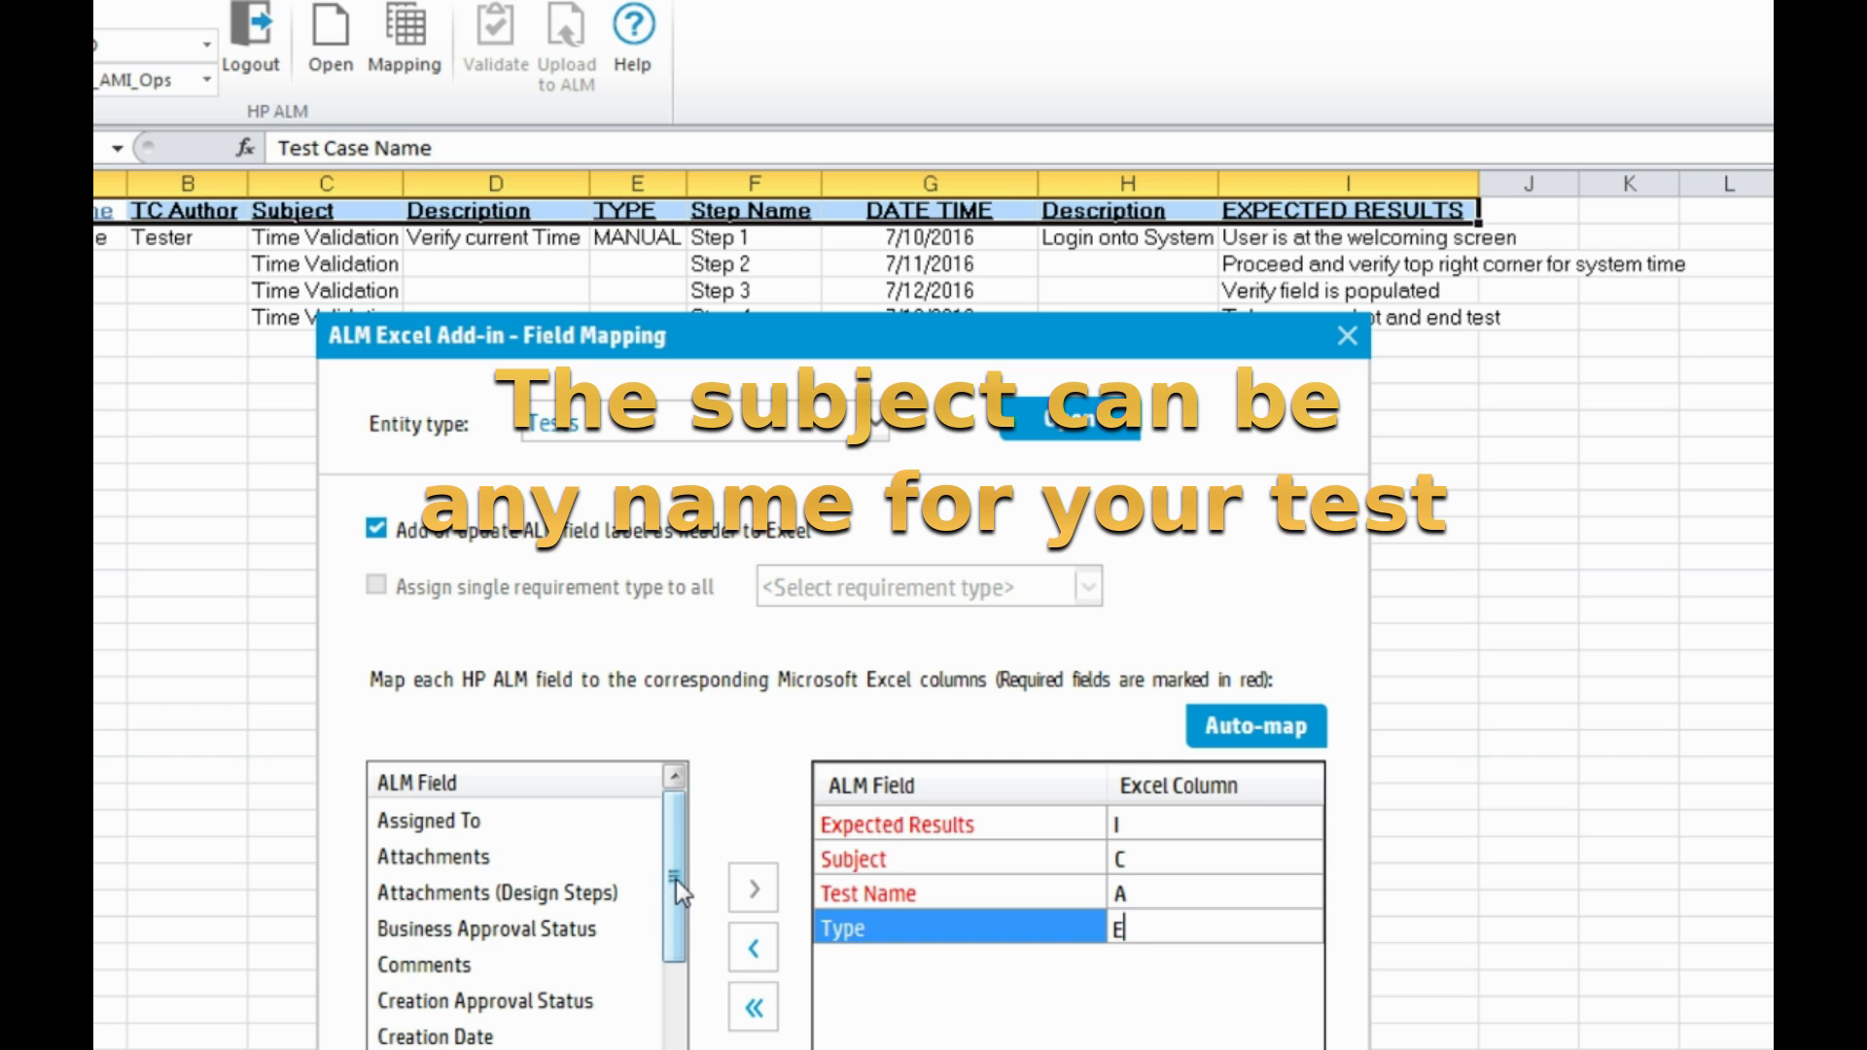
# Add the Designer field to the mapped fields and assign it to Excel column B.
pyautogui.moveTo(690, 342); pyautogui.dragTo(664, 177)
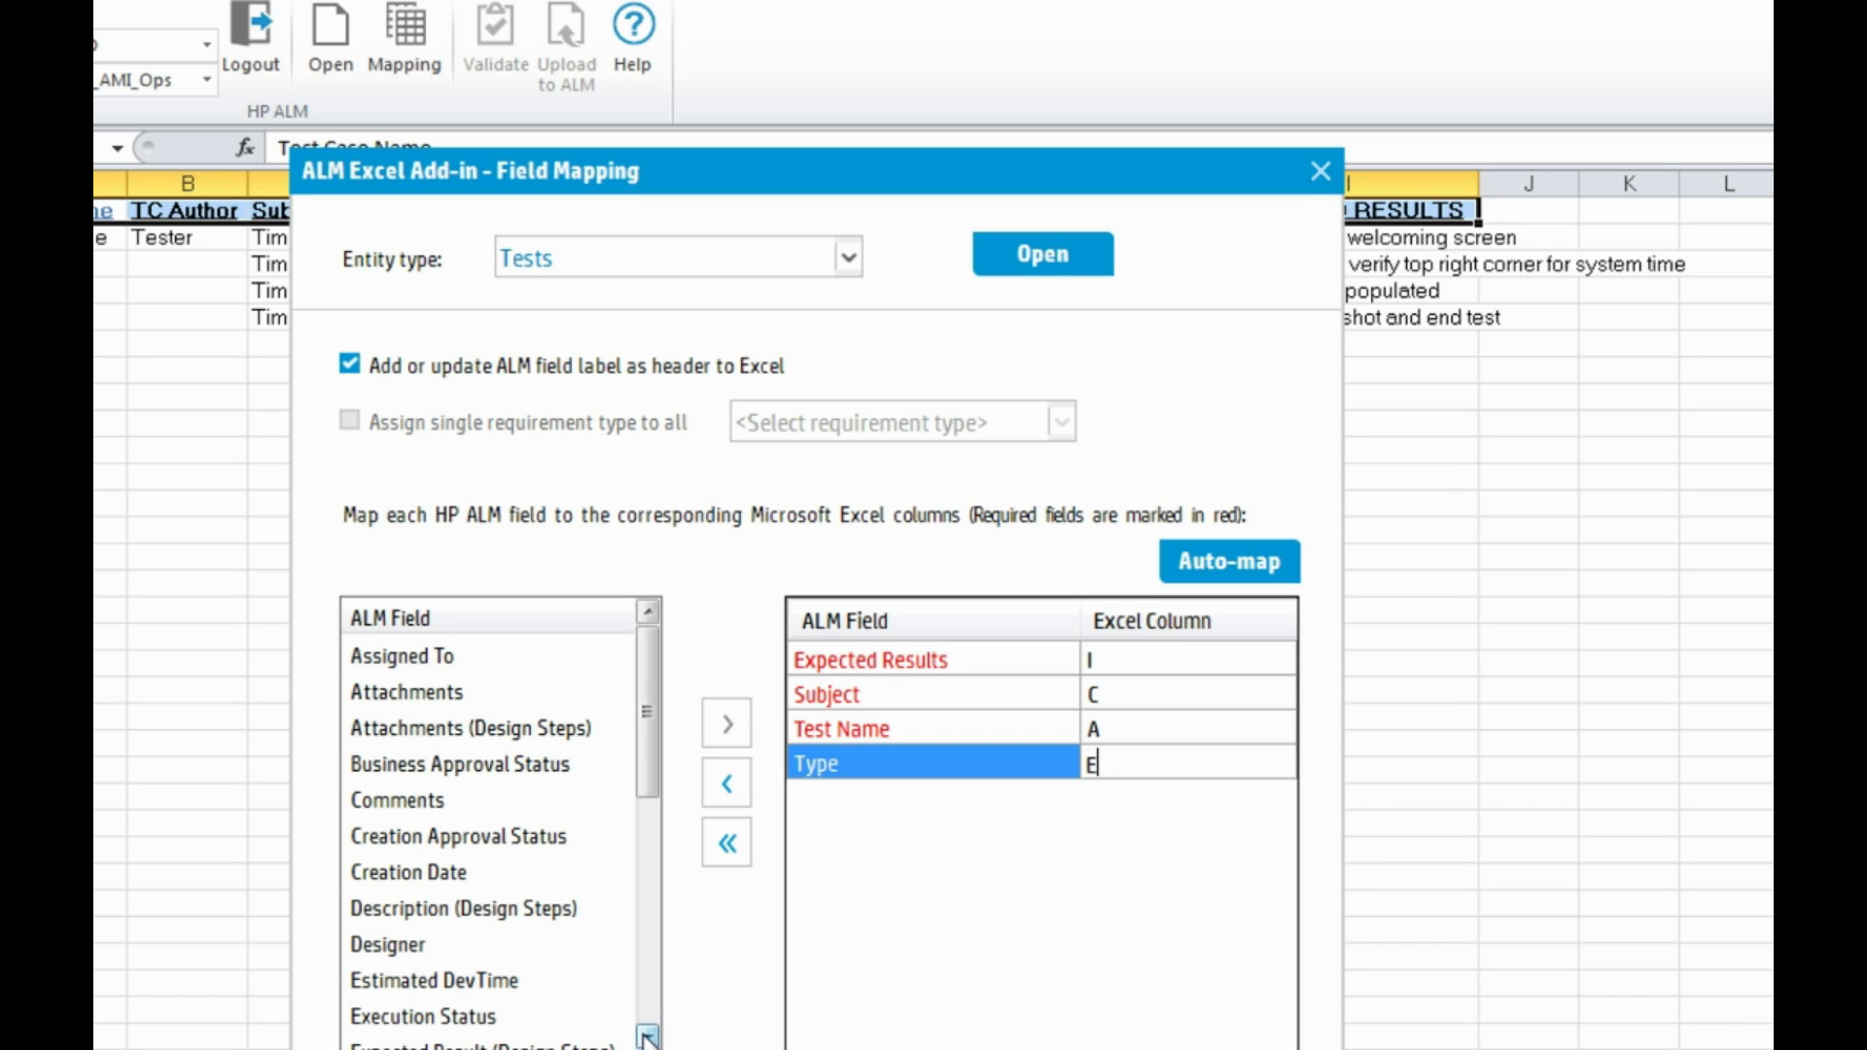
pyautogui.click(476, 944)
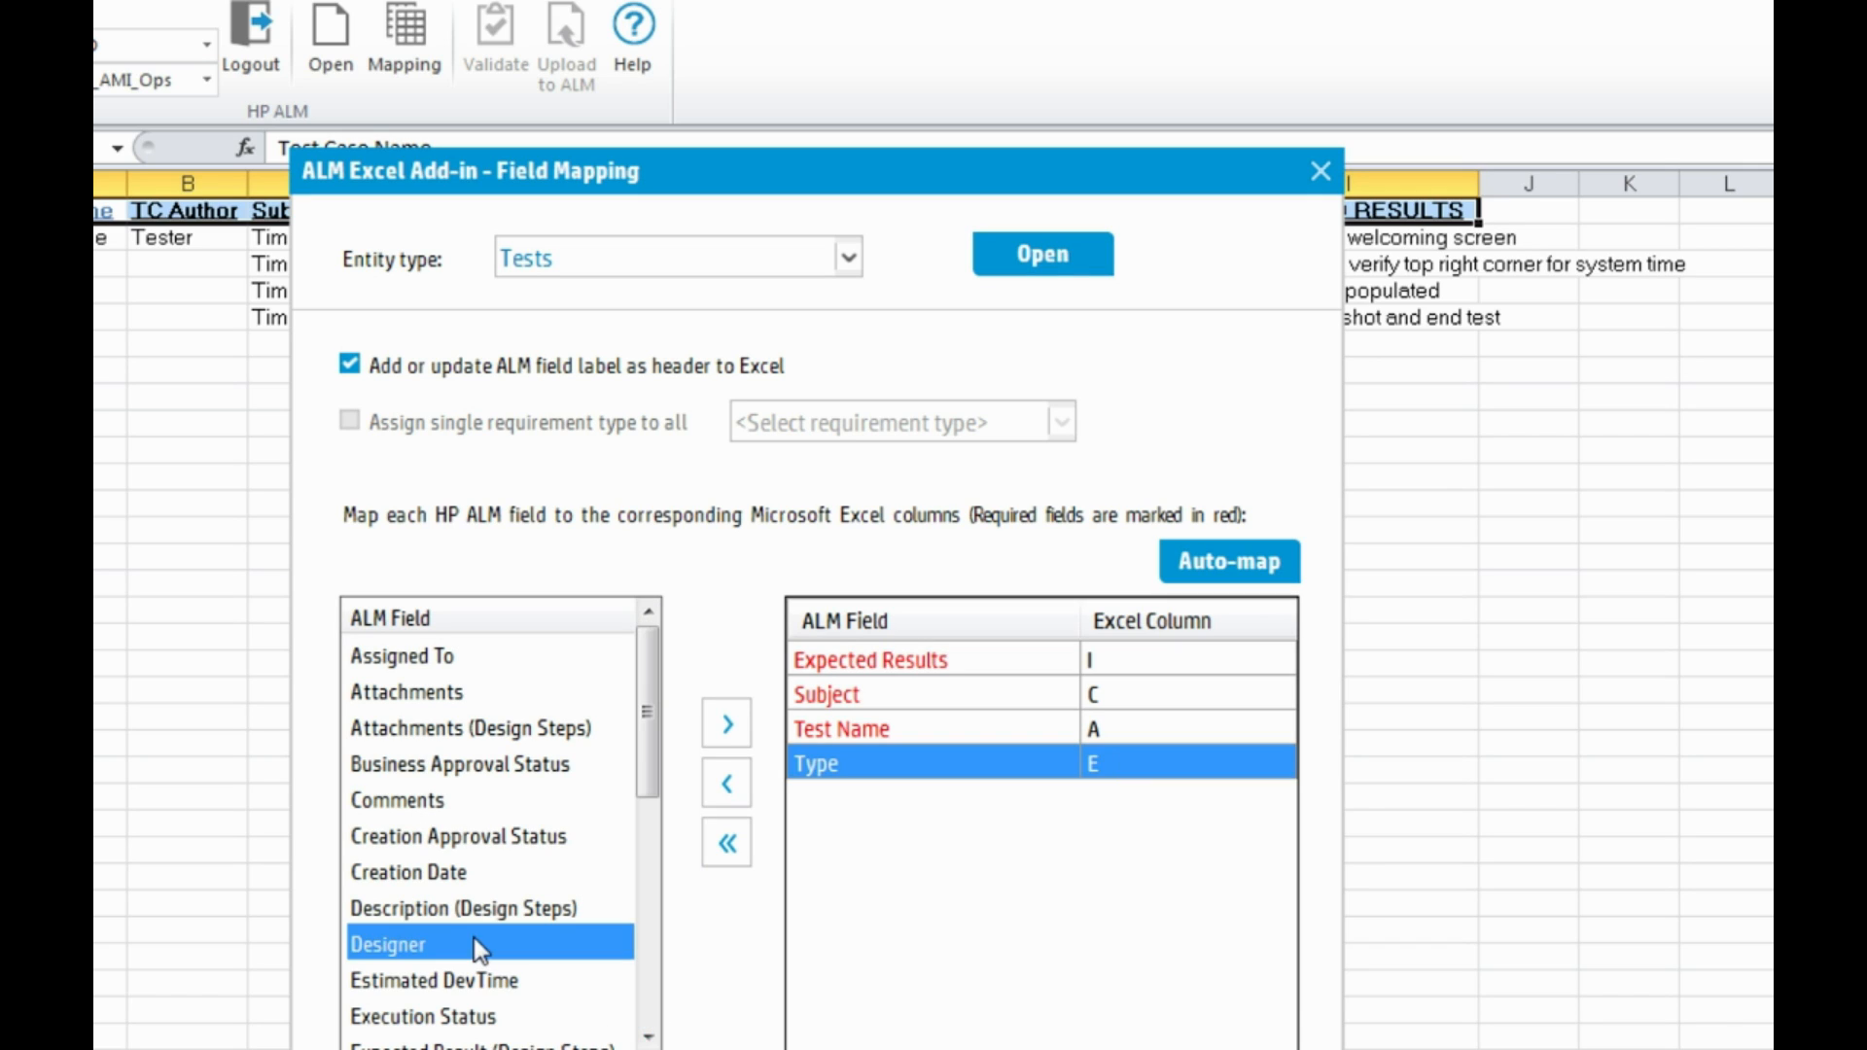
pyautogui.click(726, 733)
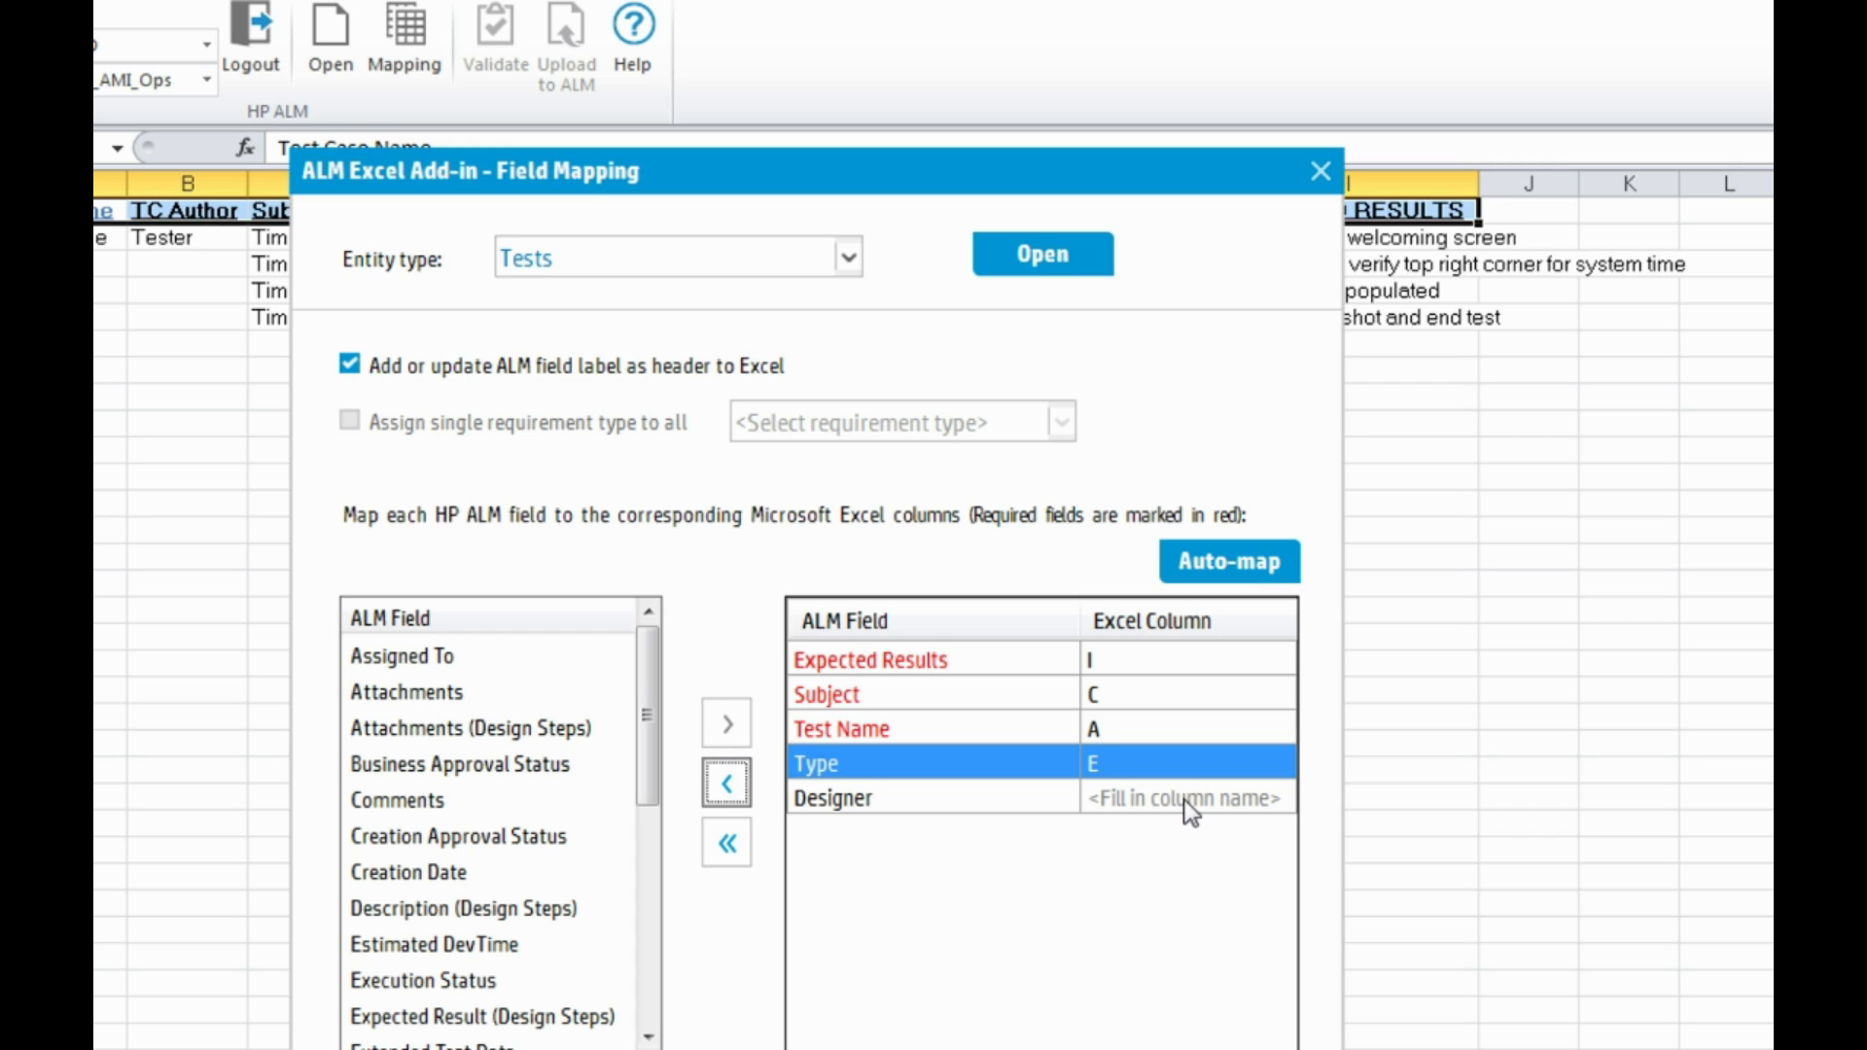
pyautogui.click(1188, 807)
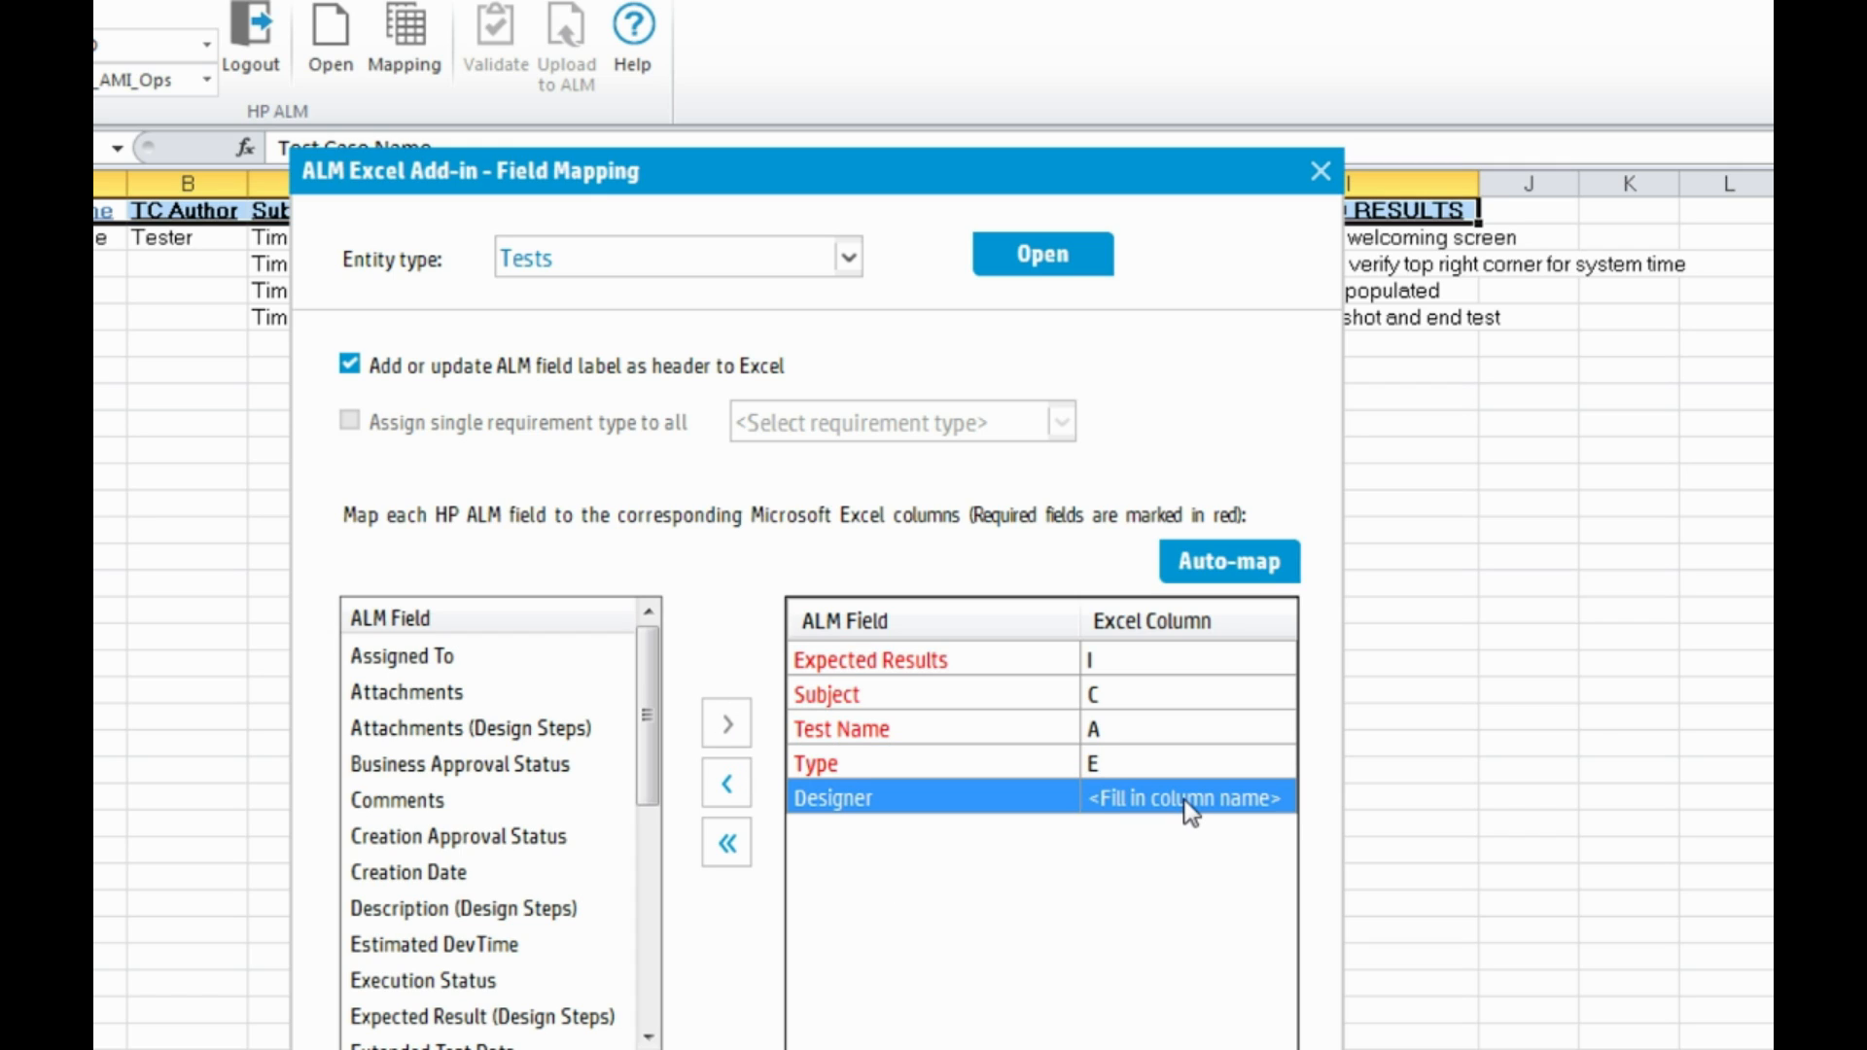
pyautogui.click(1187, 807)
pyautogui.write('B')
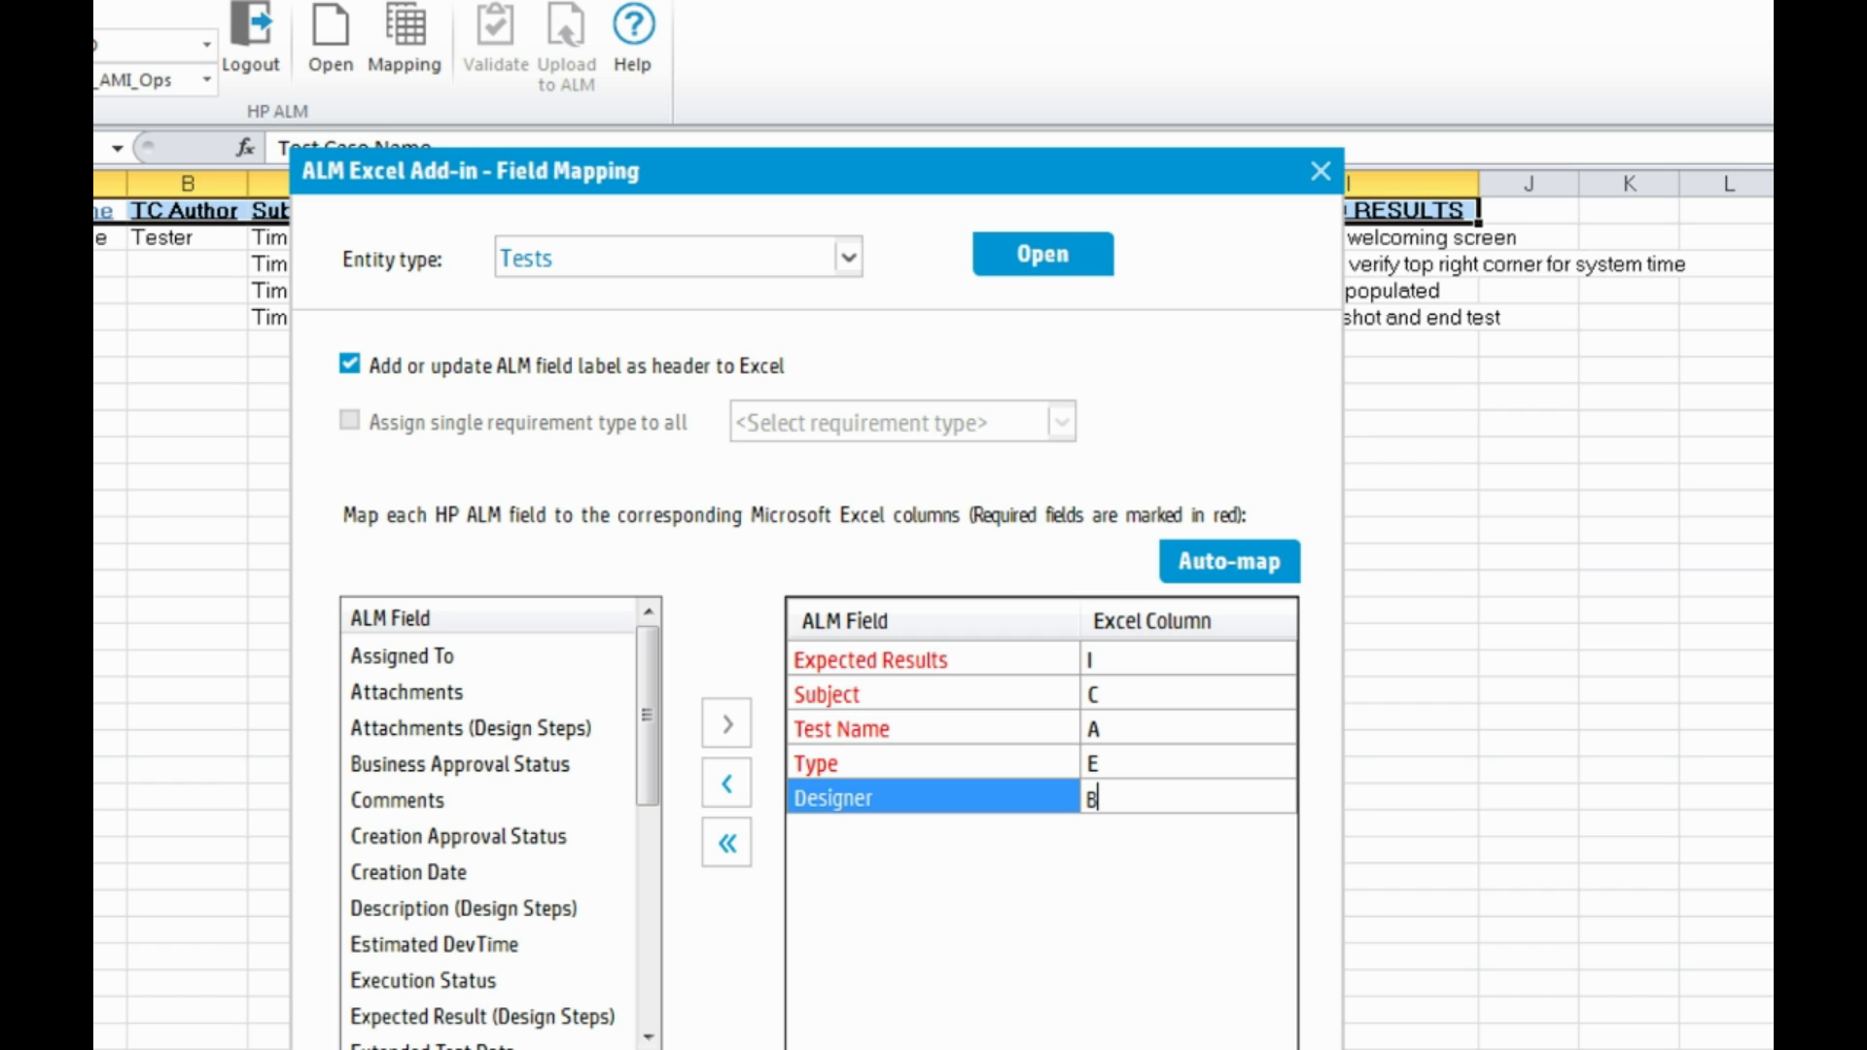
# Add the Description (Design Steps) field to the mapped fields and assign it to Excel column D.
pyautogui.moveTo(620, 166); pyautogui.dragTo(603, 278)
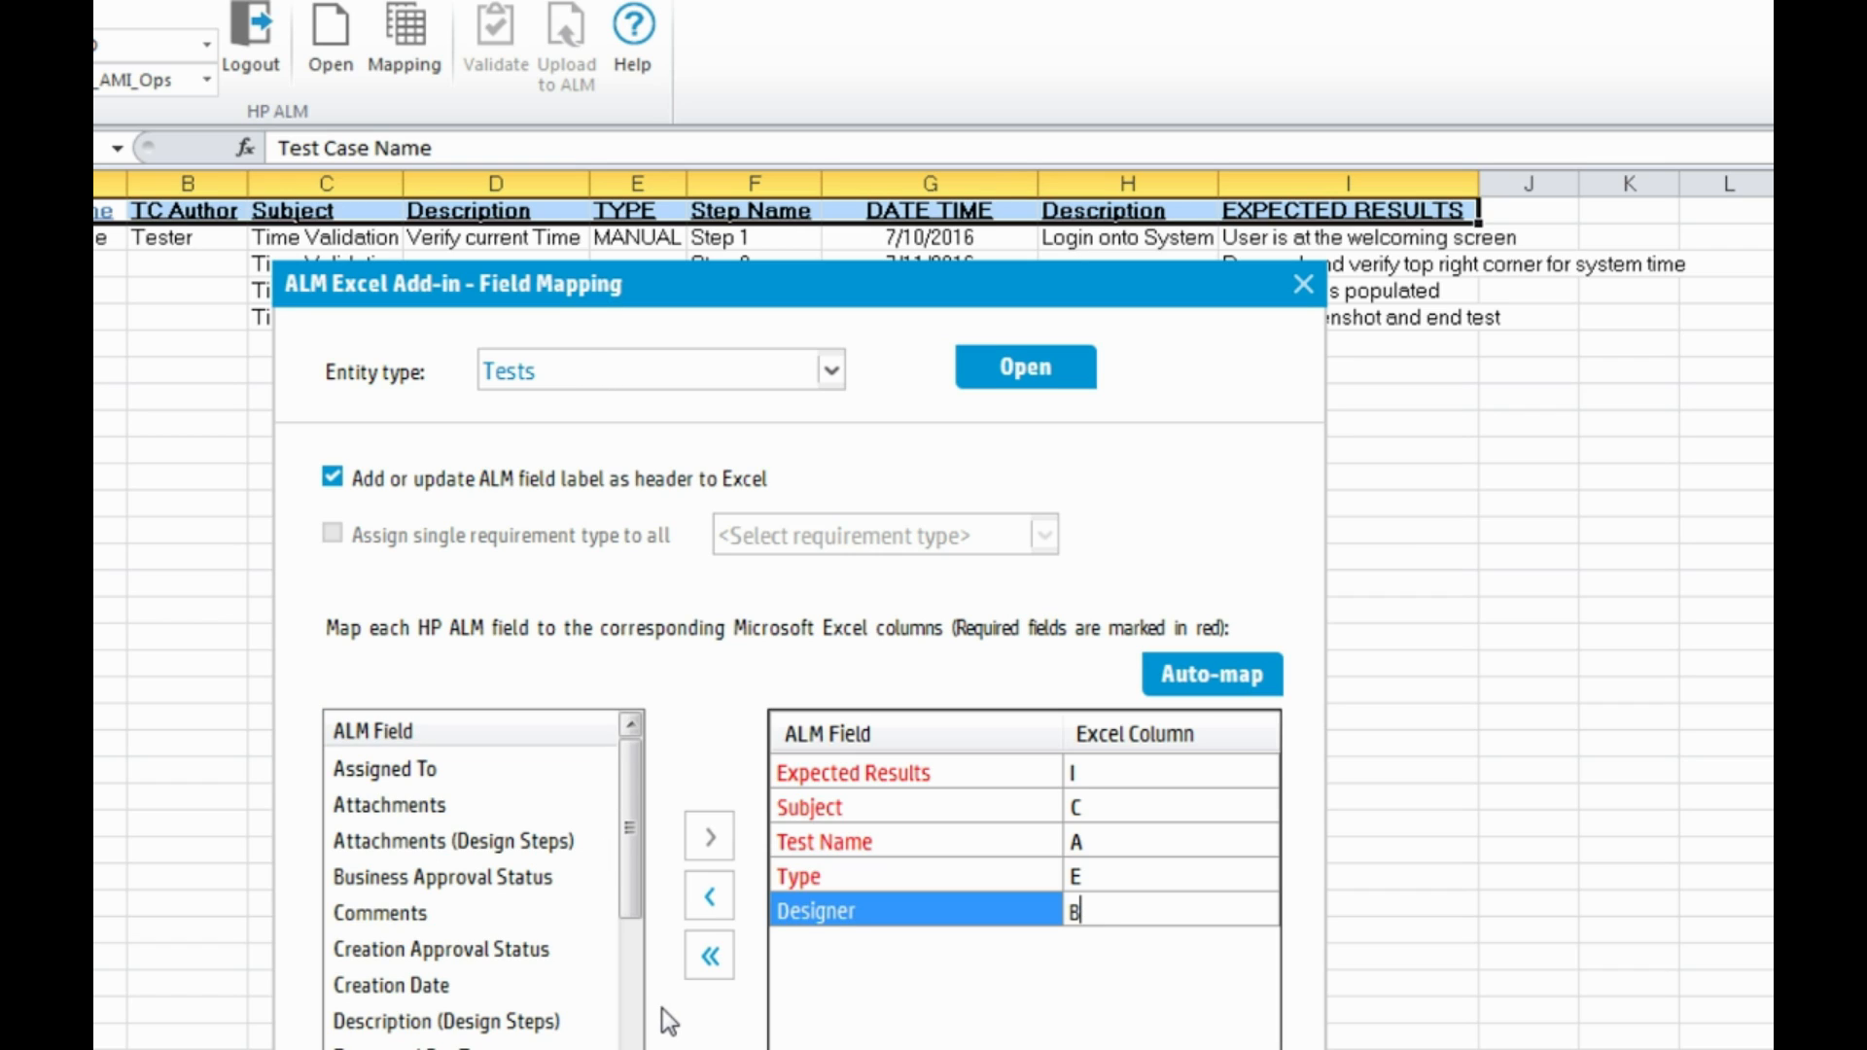
pyautogui.click(535, 1023)
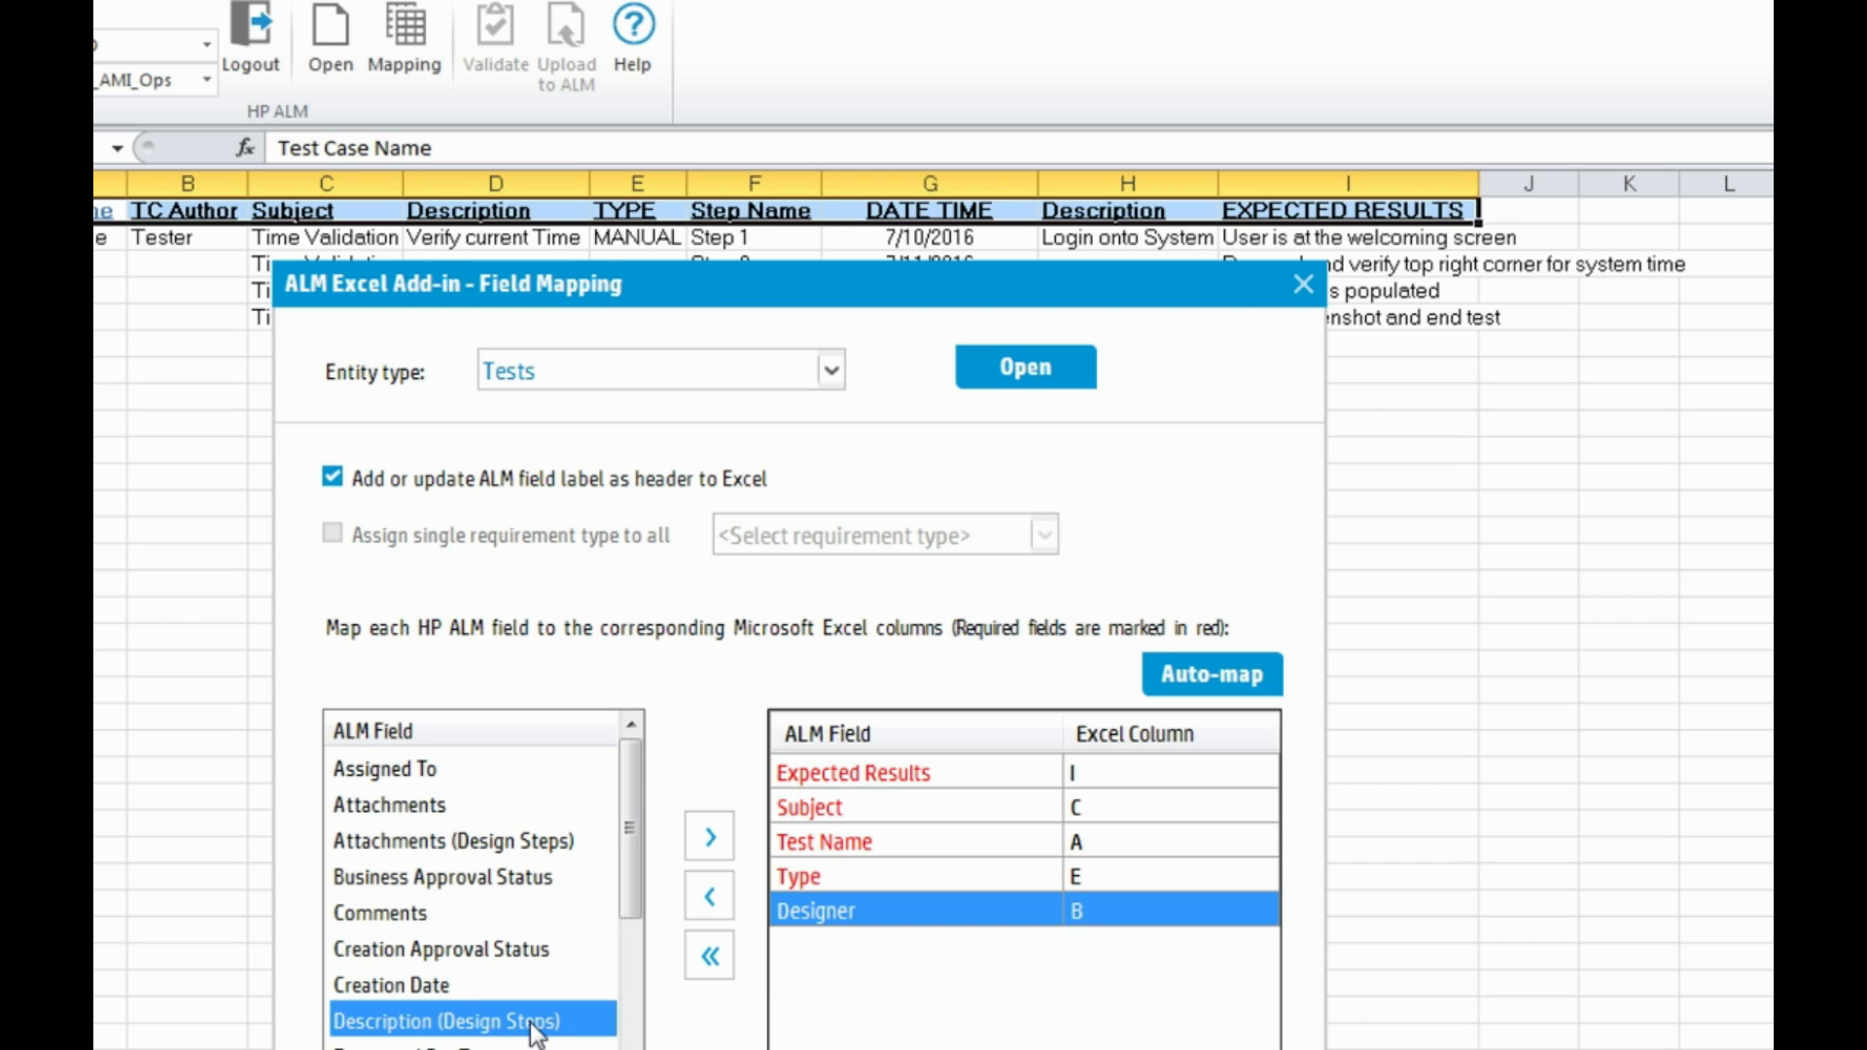
pyautogui.click(713, 838)
pyautogui.click(1143, 947)
pyautogui.click(1140, 939)
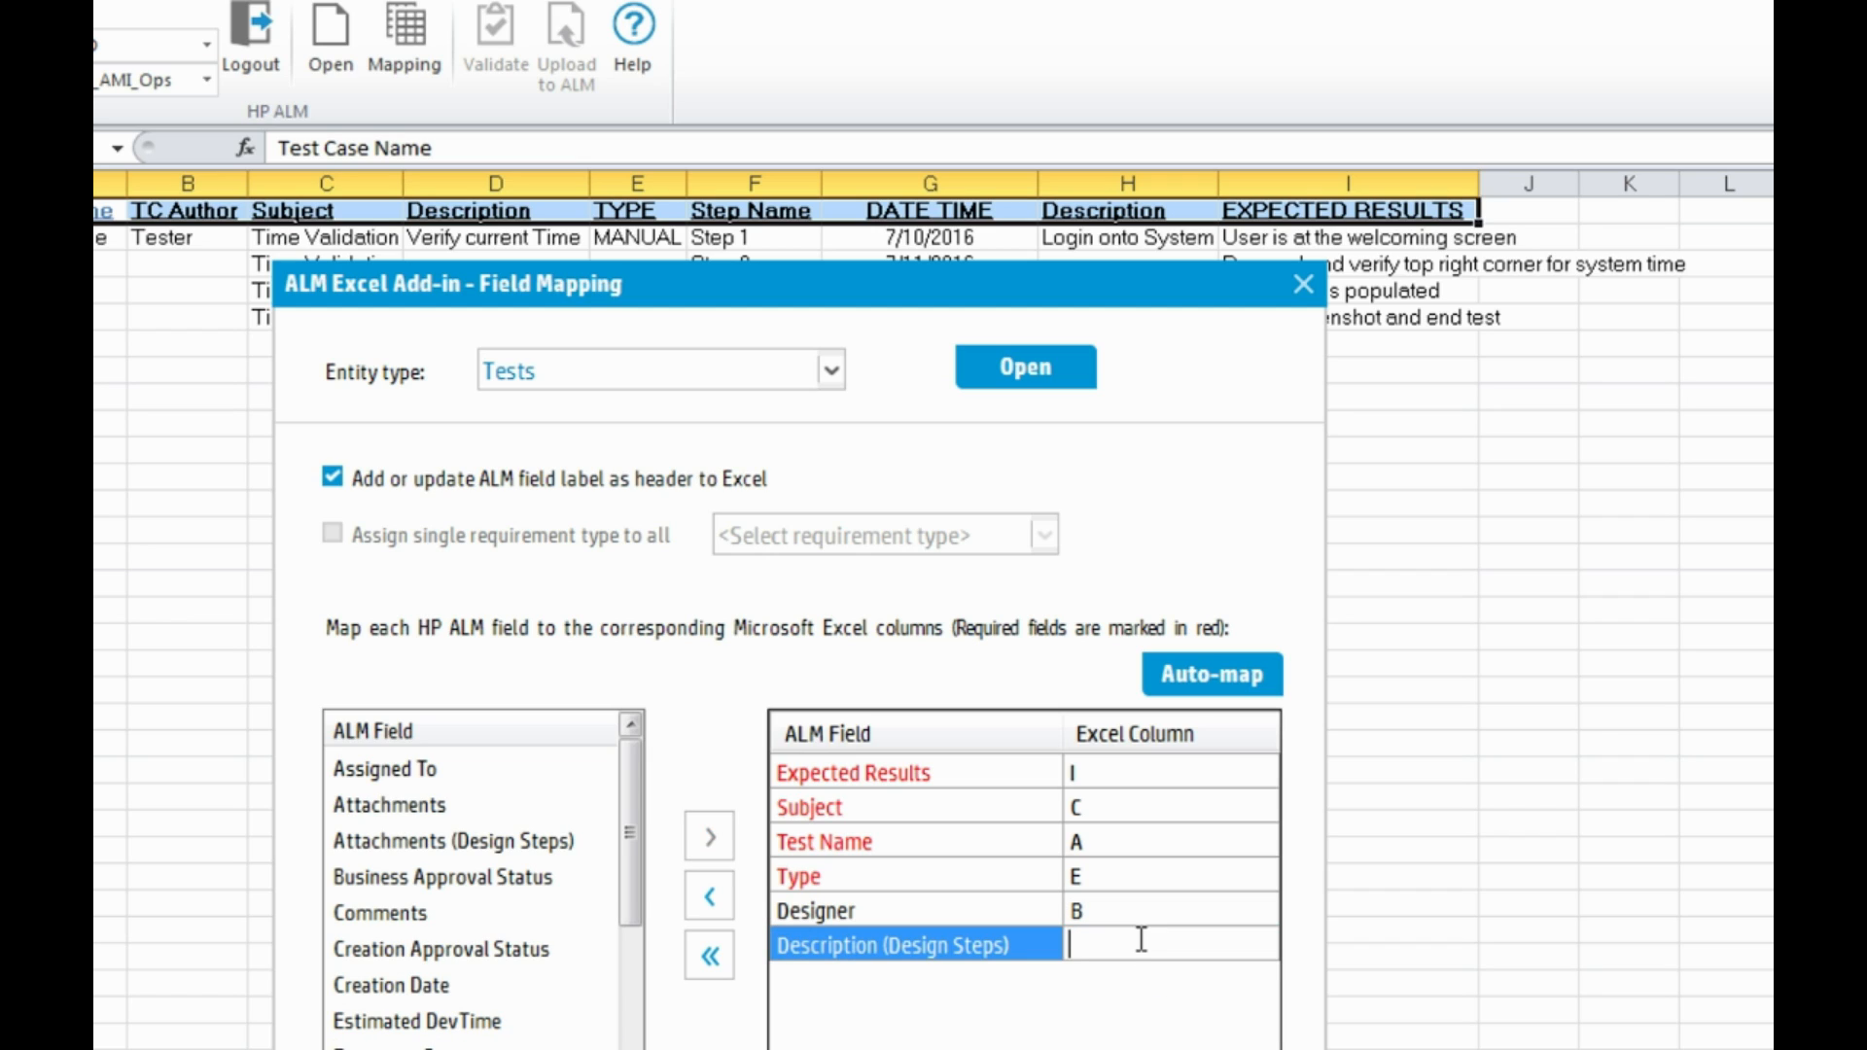
pyautogui.write('D')
# Change the Excel column of the Description (Design Steps) field to F.
pyautogui.moveTo(855, 295); pyautogui.dragTo(796, 209)
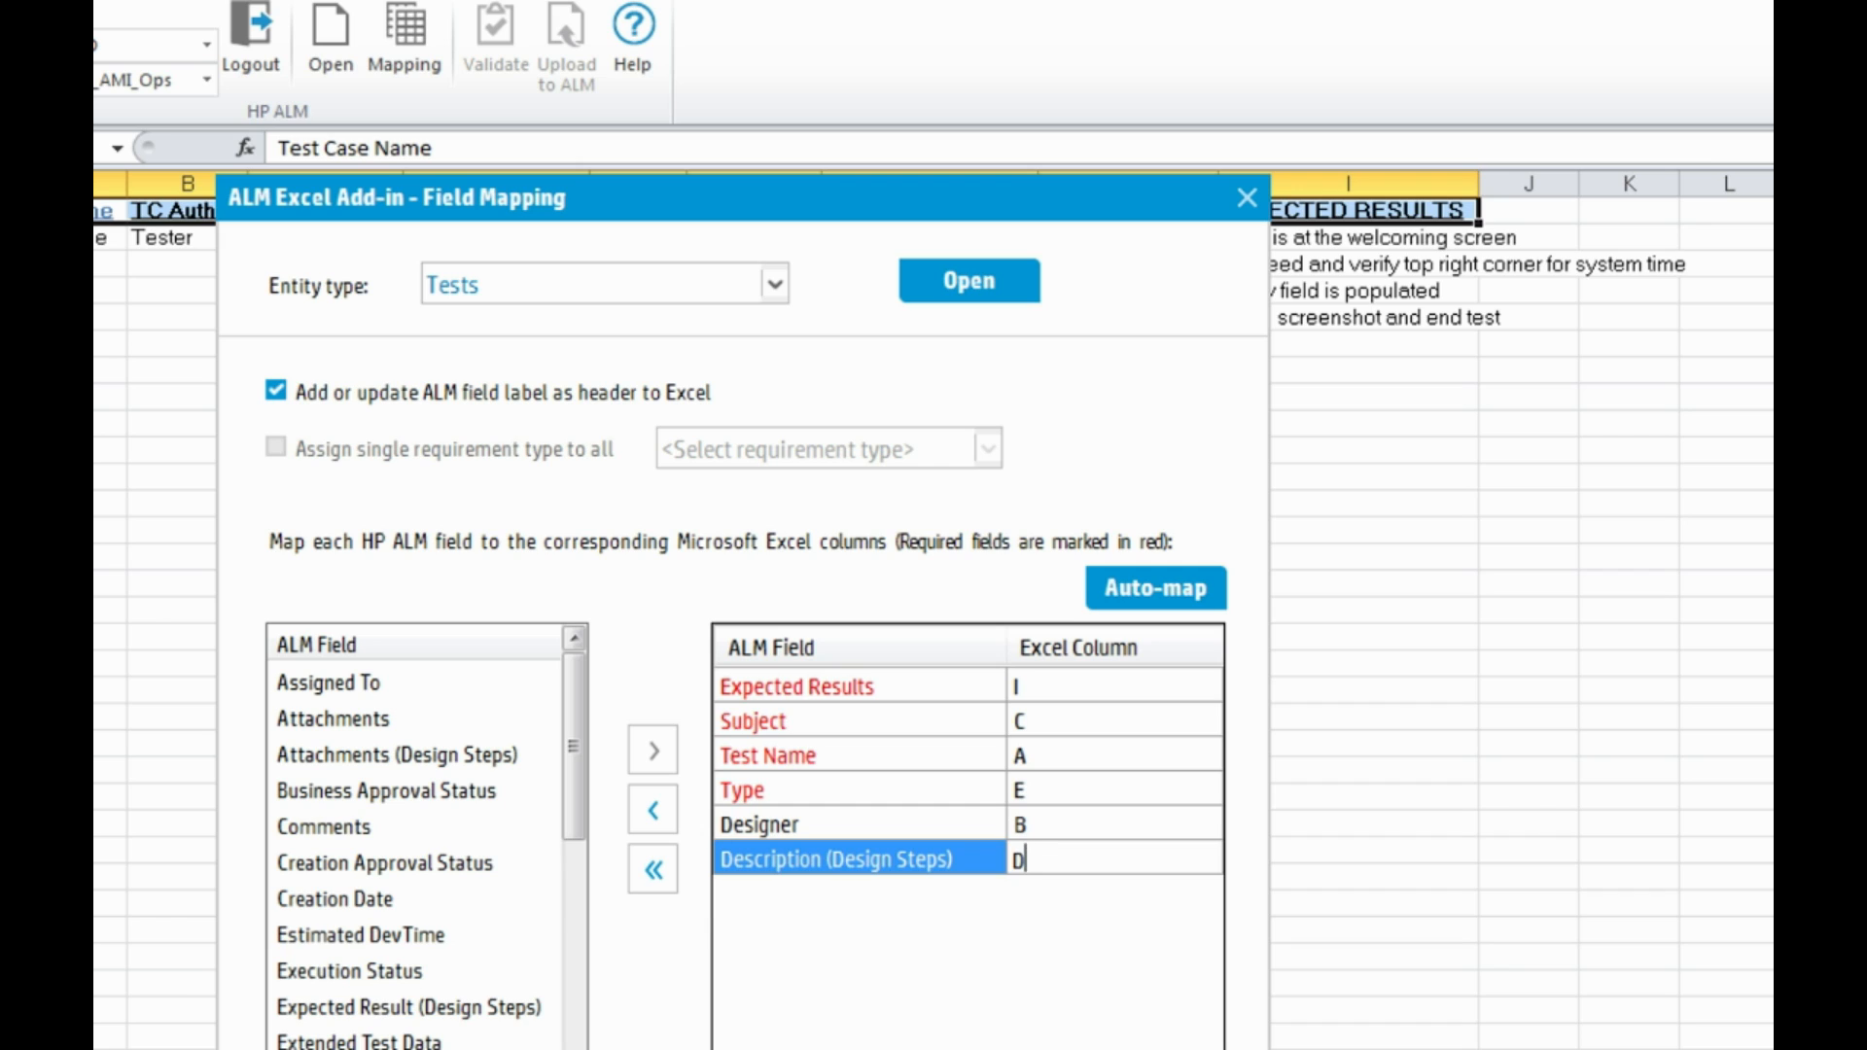
pyautogui.scroll(-3, 418, 846)
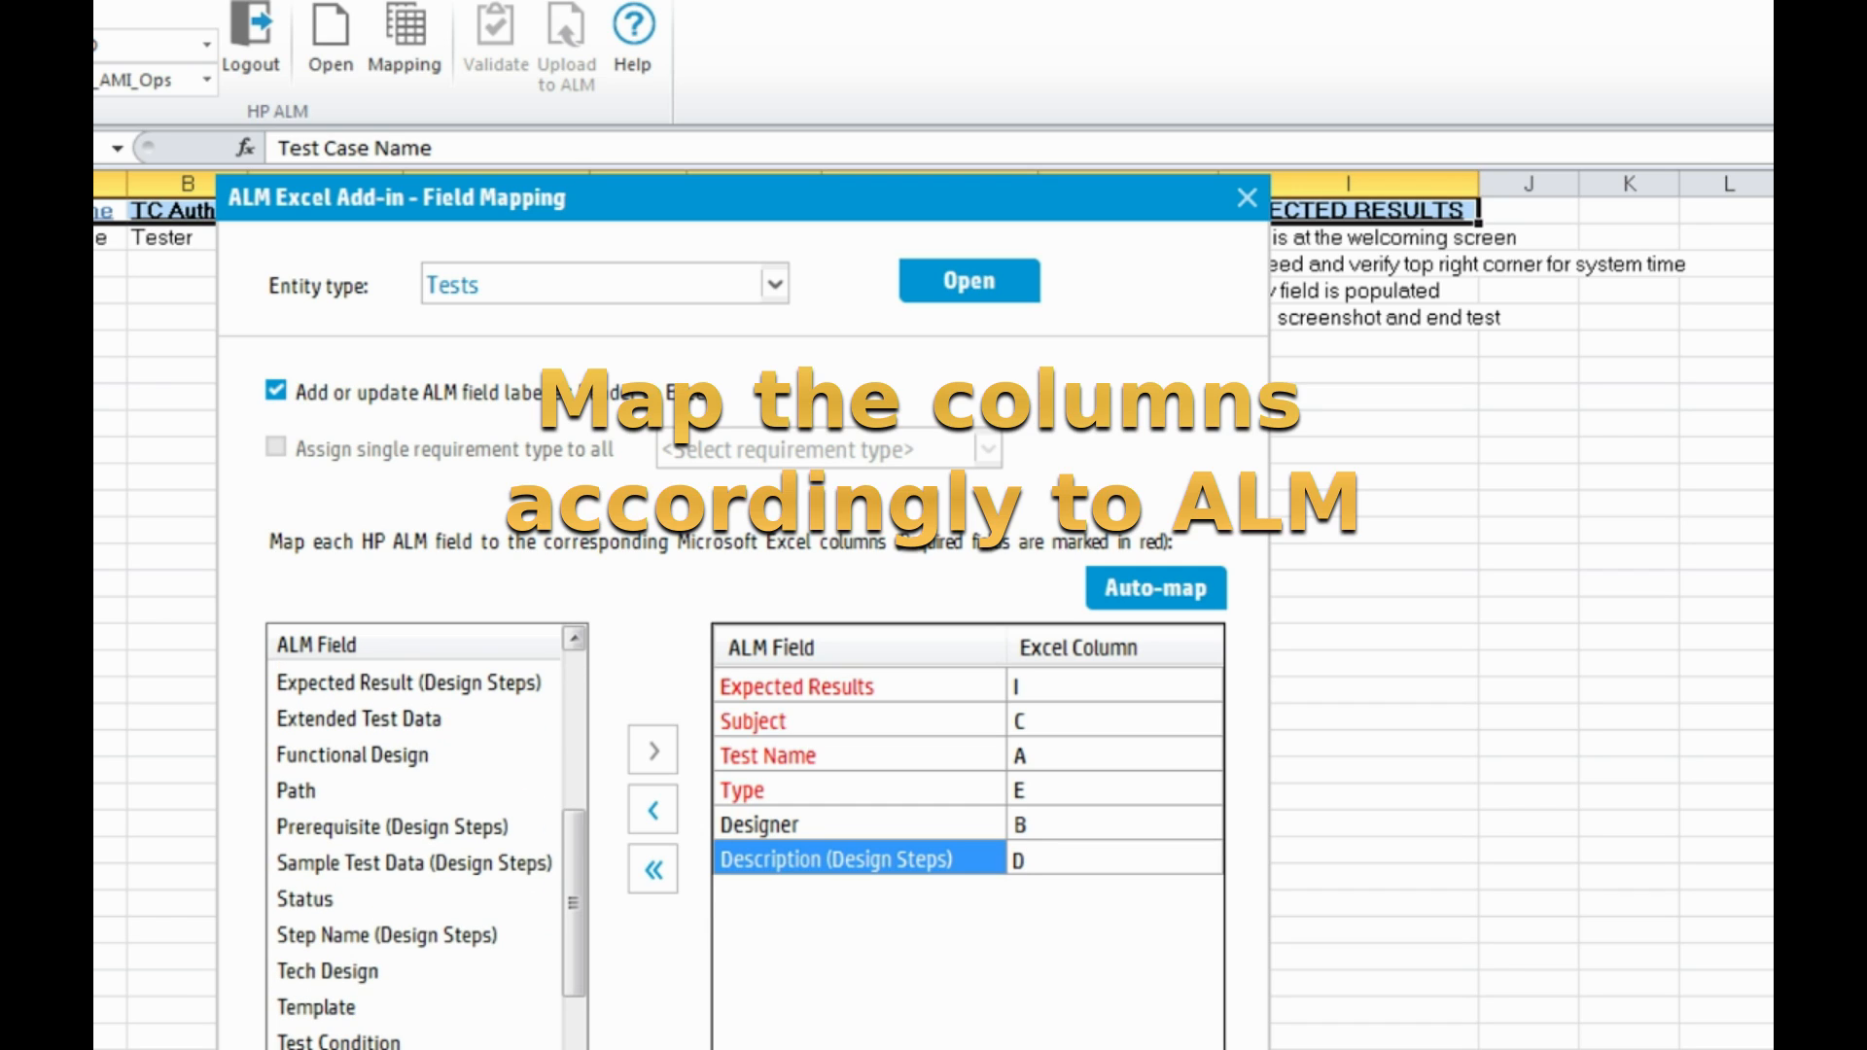
pyautogui.moveTo(764, 202); pyautogui.dragTo(713, 314)
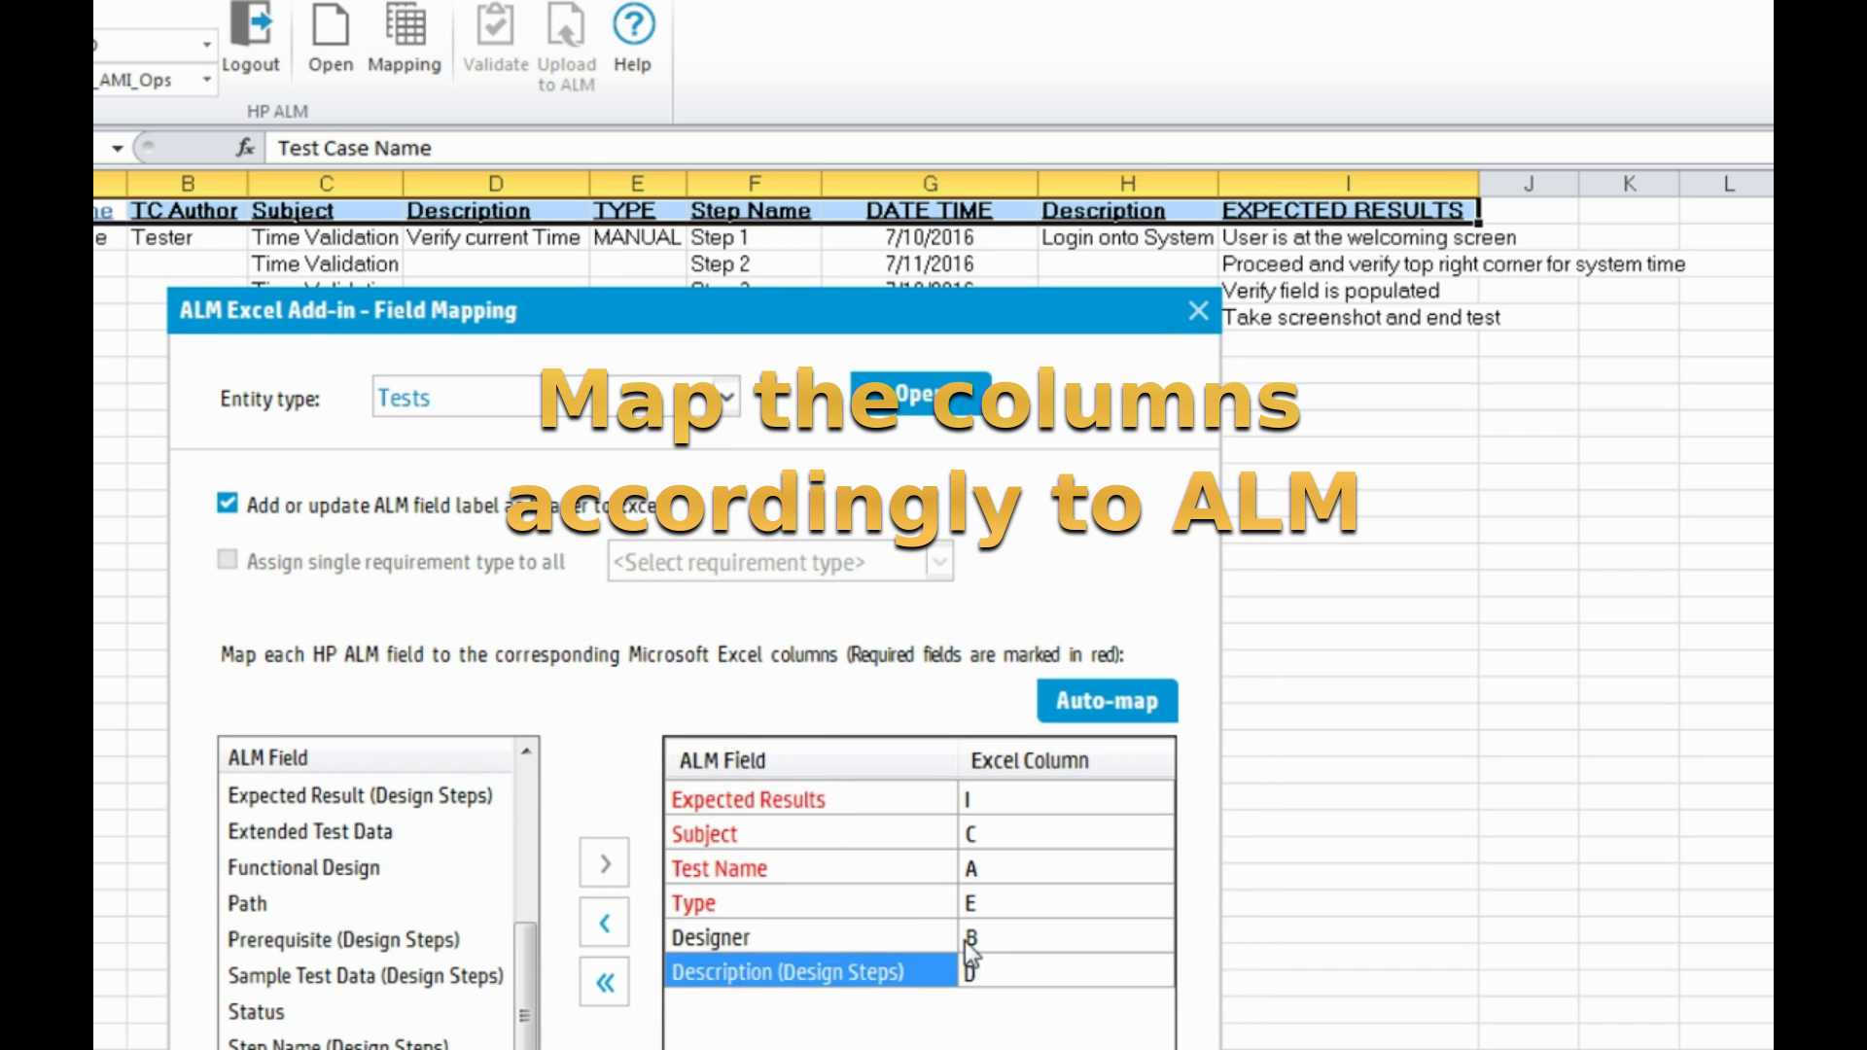
pyautogui.write('F')
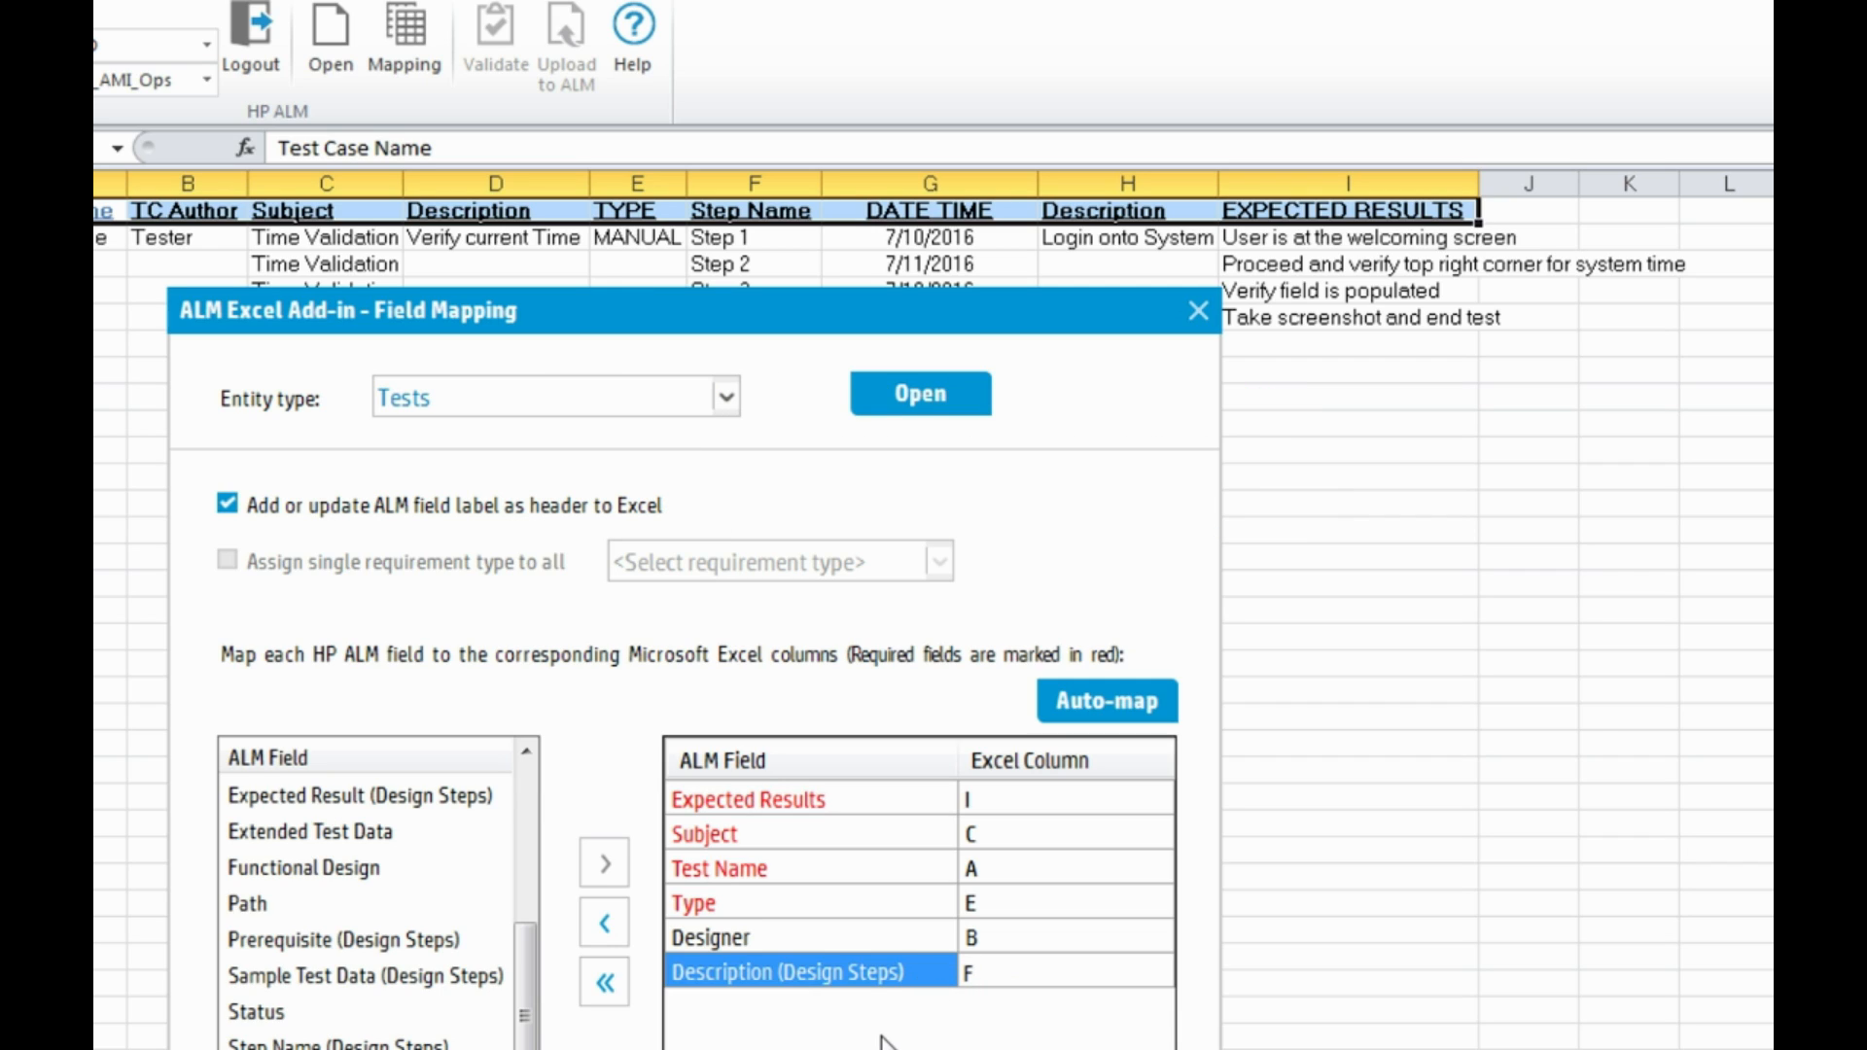
pyautogui.moveTo(672, 319); pyautogui.dragTo(675, 495)
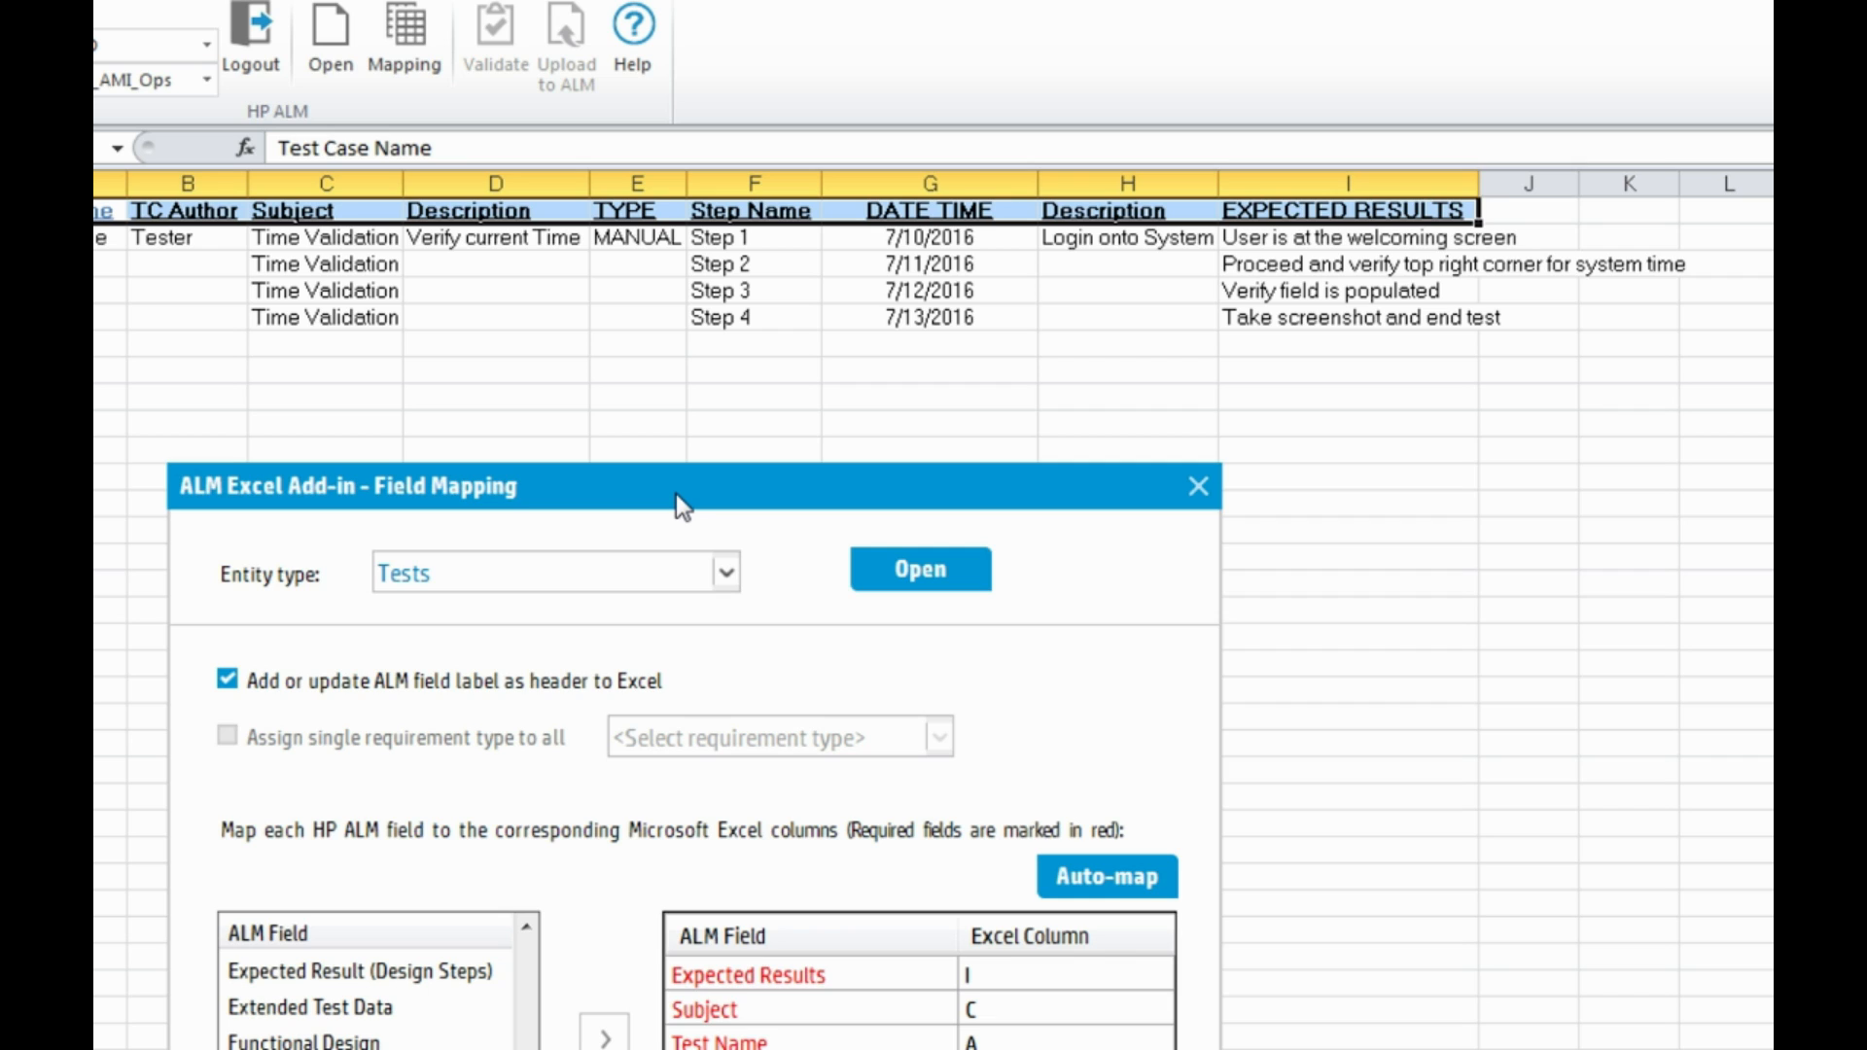
pyautogui.moveTo(675, 494); pyautogui.dragTo(670, 349)
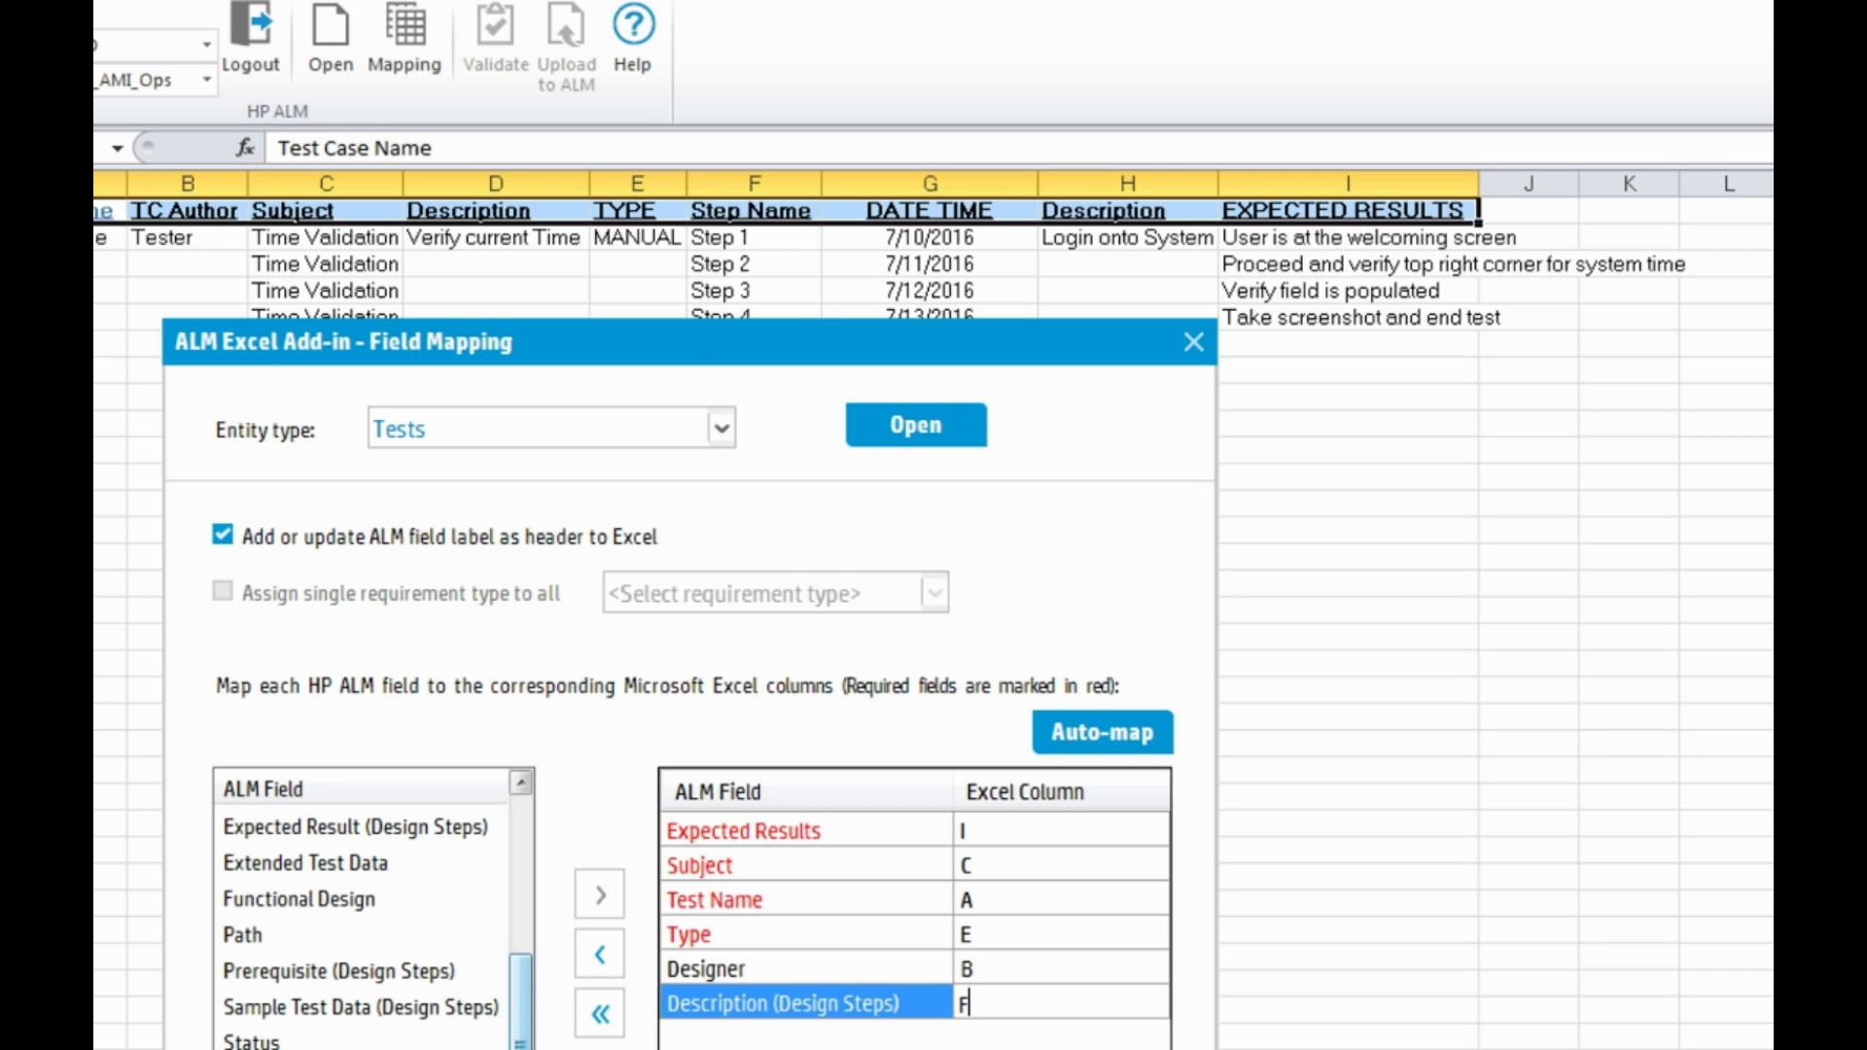
pyautogui.press('Return')
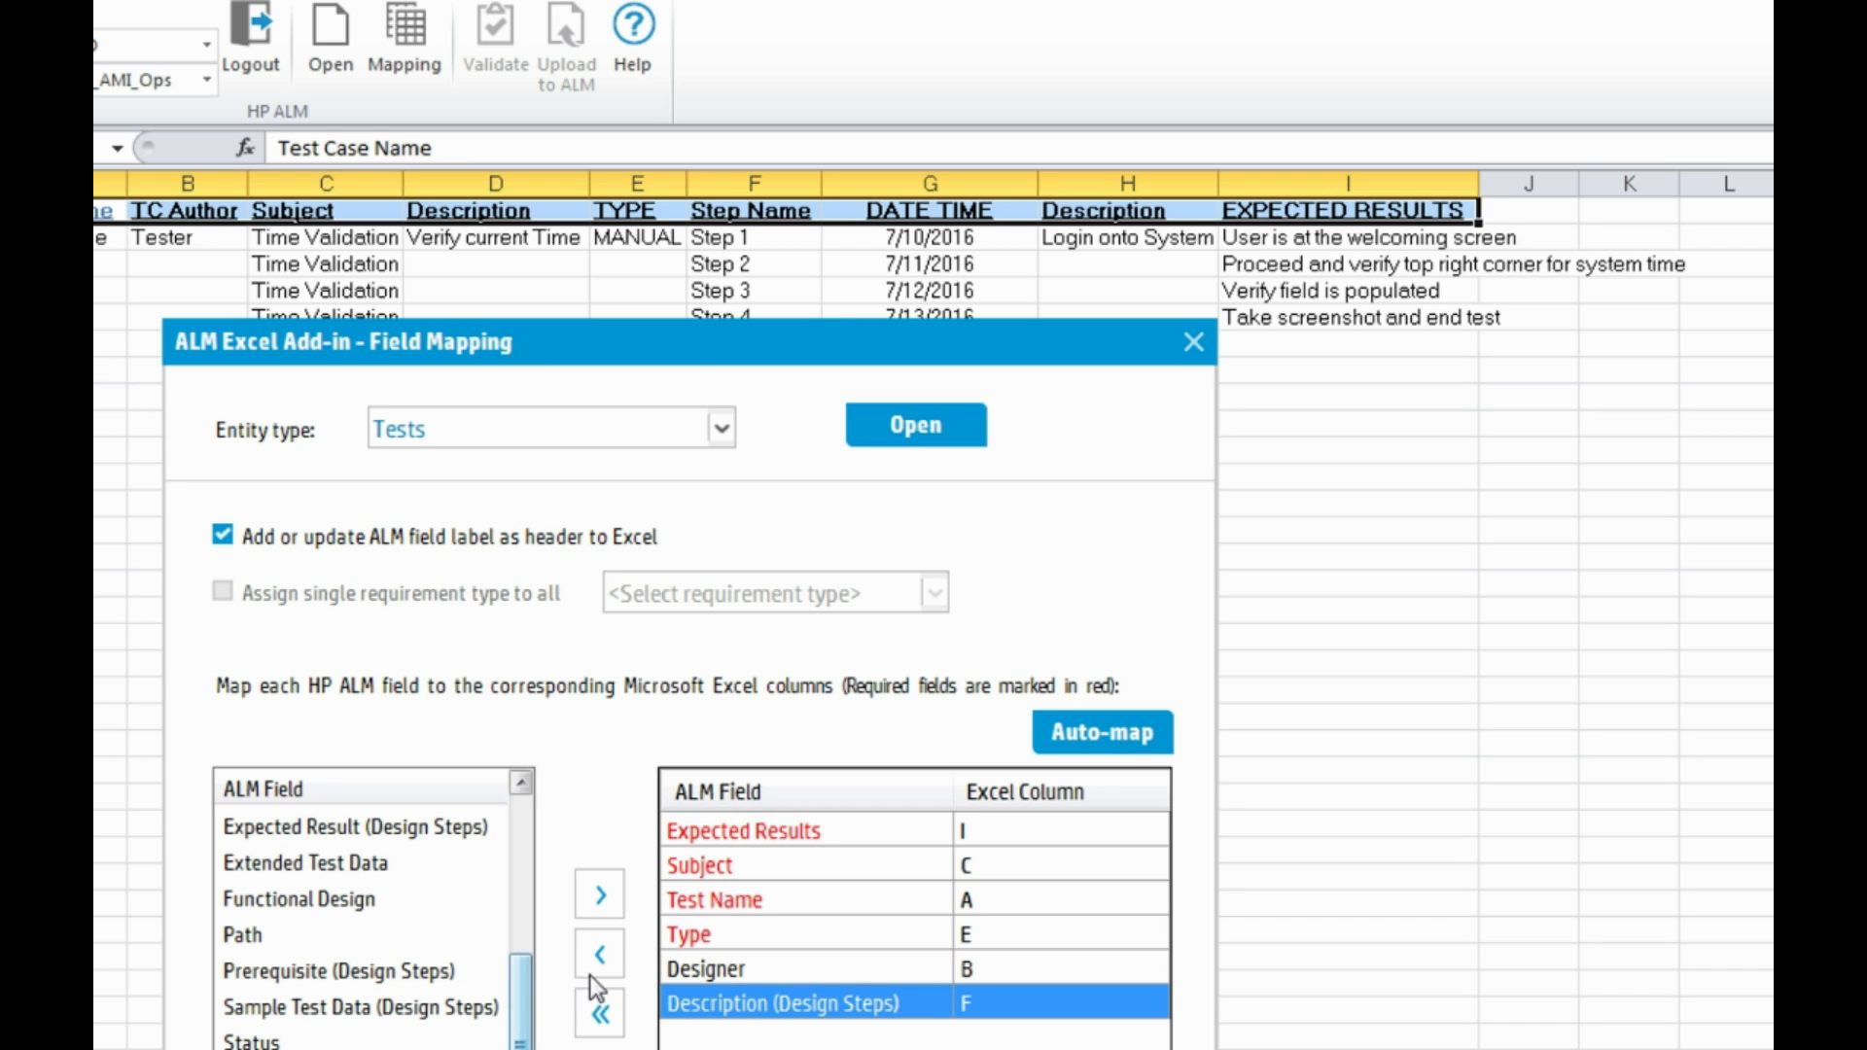
# Add the Step Name (Design Steps) field mapped to column F, and set Description (Design Steps) to column D.
pyautogui.click(607, 897)
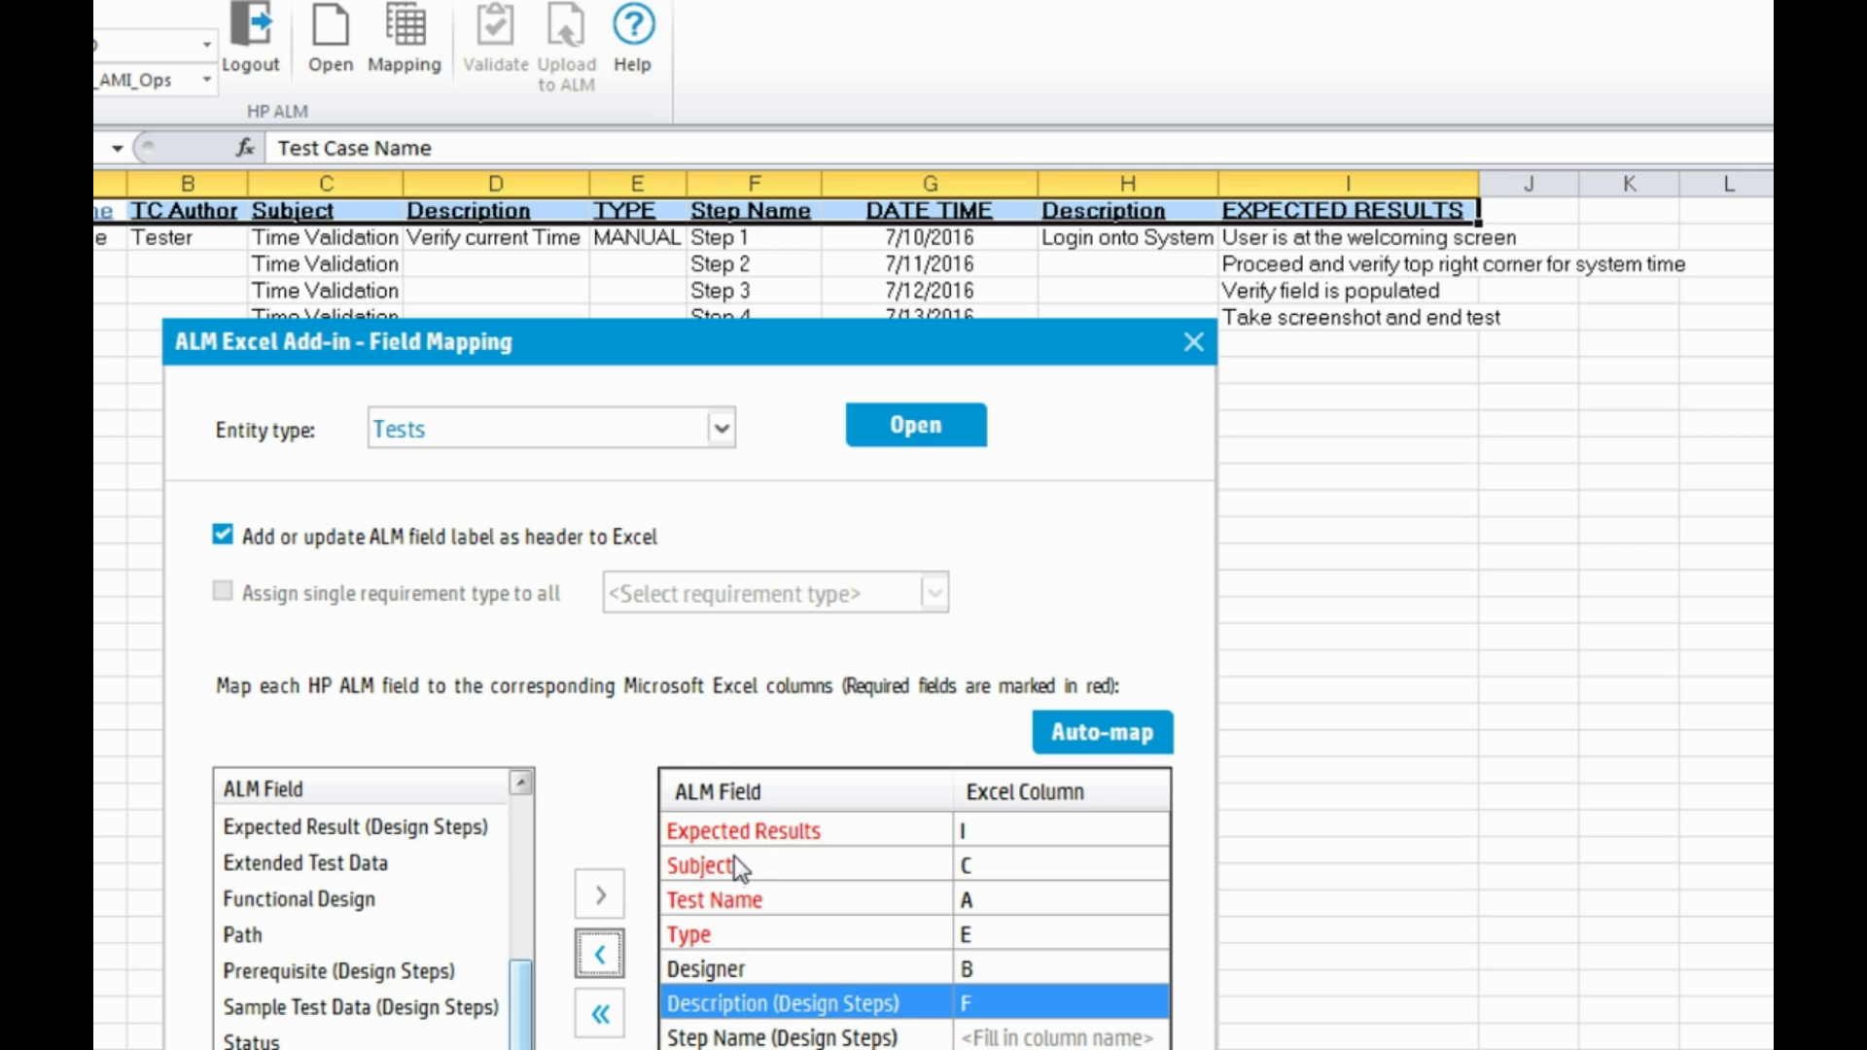
pyautogui.click(1009, 1005)
pyautogui.write('D')
pyautogui.press('Return')
pyautogui.click(1014, 1037)
pyautogui.write('F')
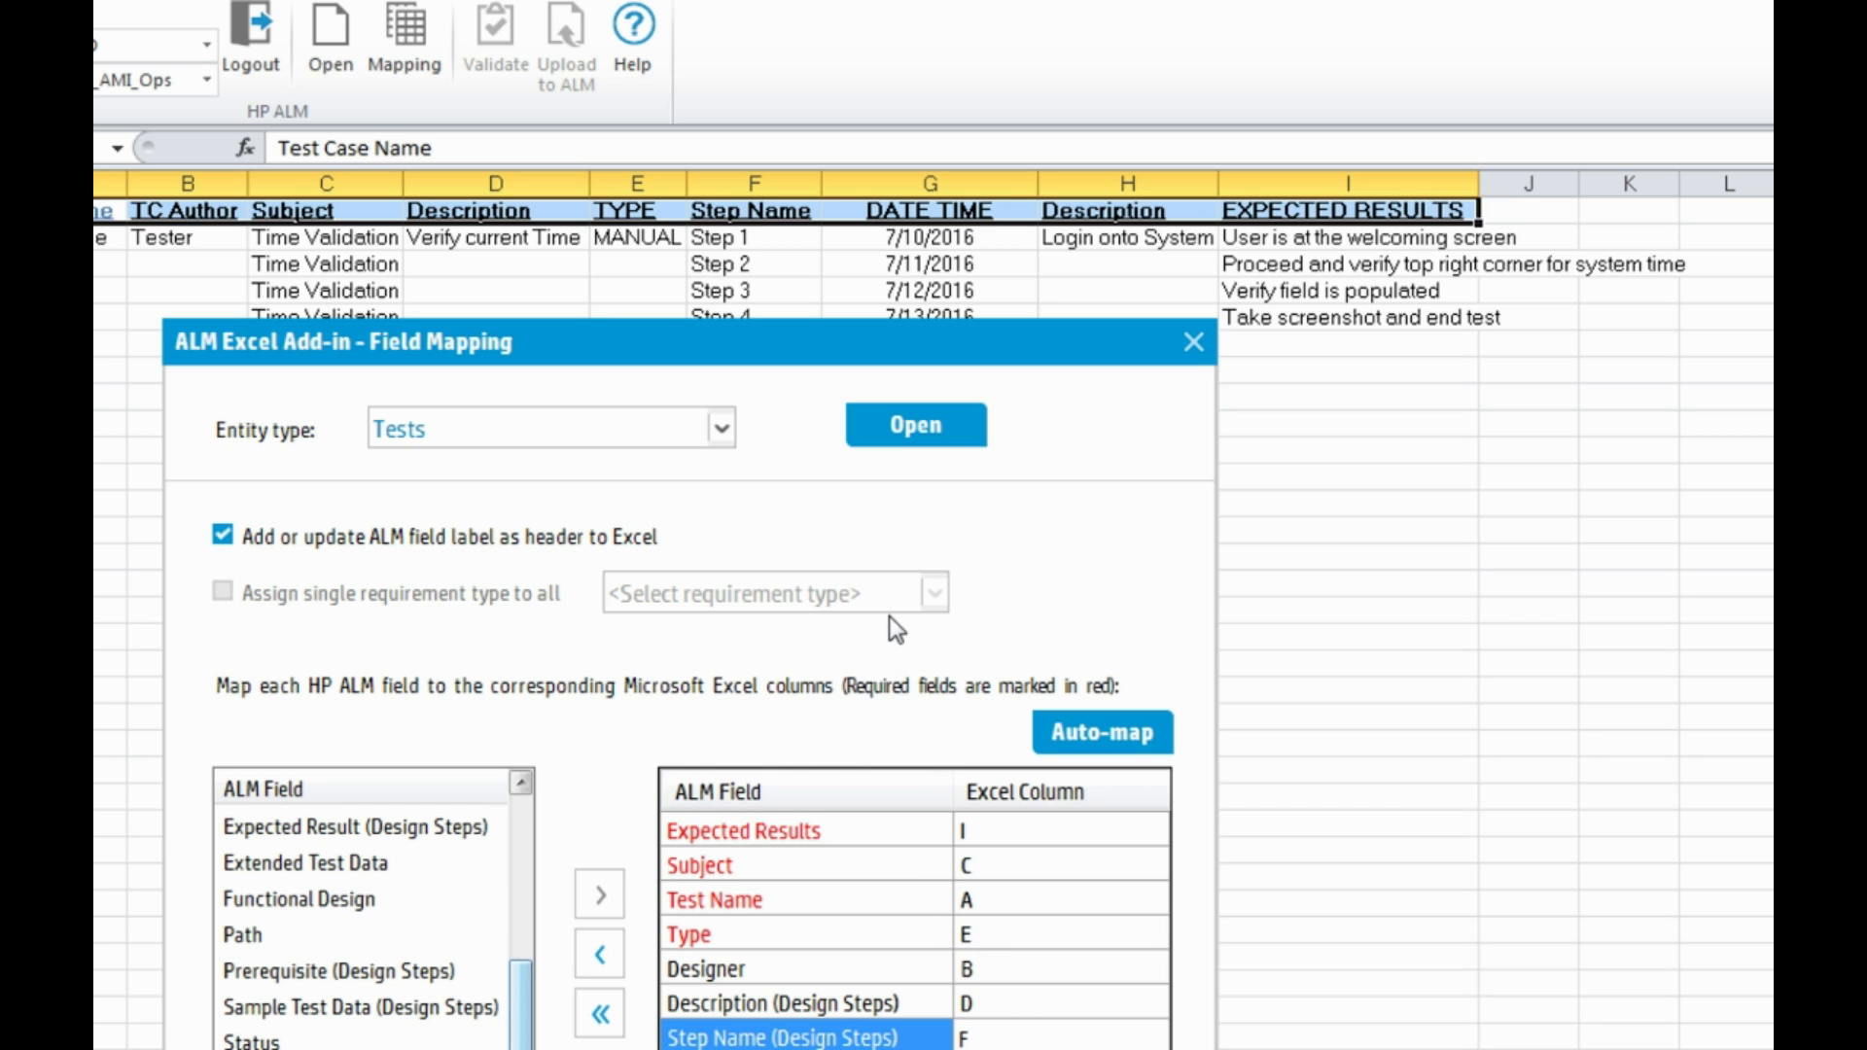
# Add the Test Condition field, assign it to Excel column H, and apply the field mapping to the sheet.
pyautogui.moveTo(719, 347); pyautogui.dragTo(735, 142)
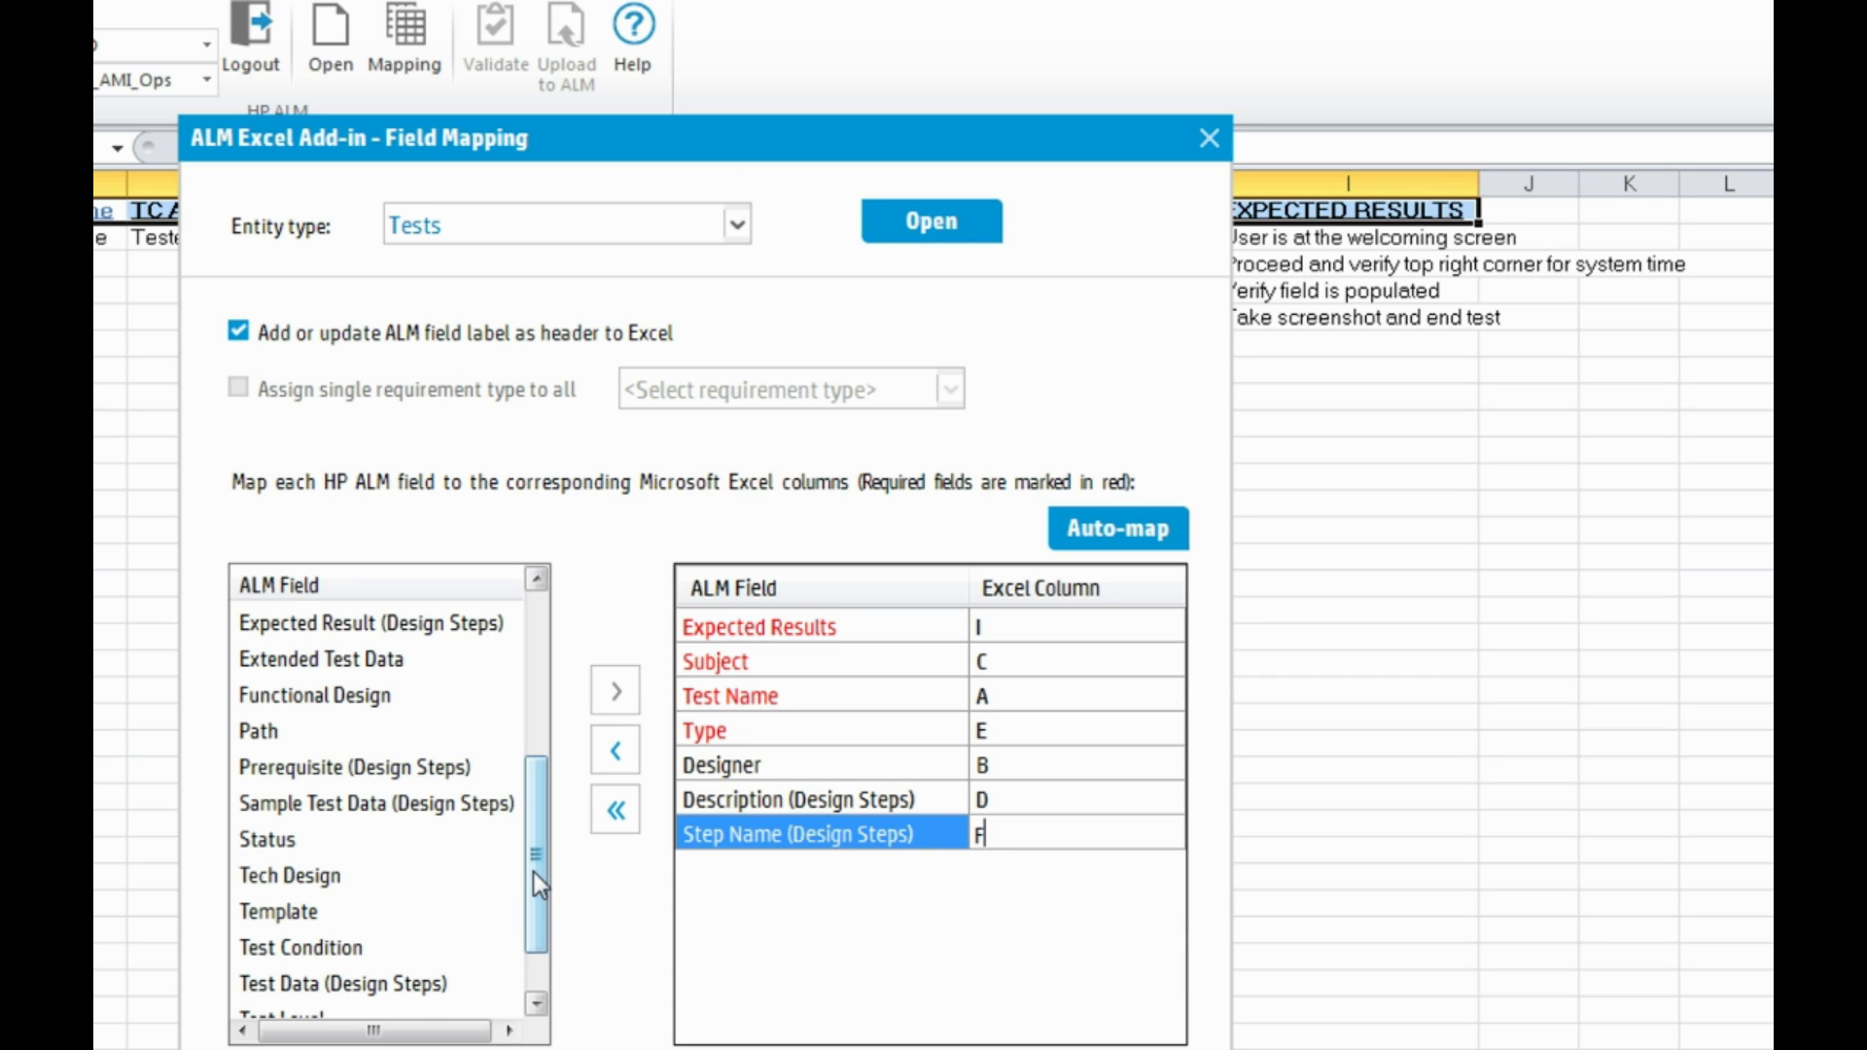
pyautogui.moveTo(532, 872); pyautogui.dragTo(533, 895)
pyautogui.click(375, 919)
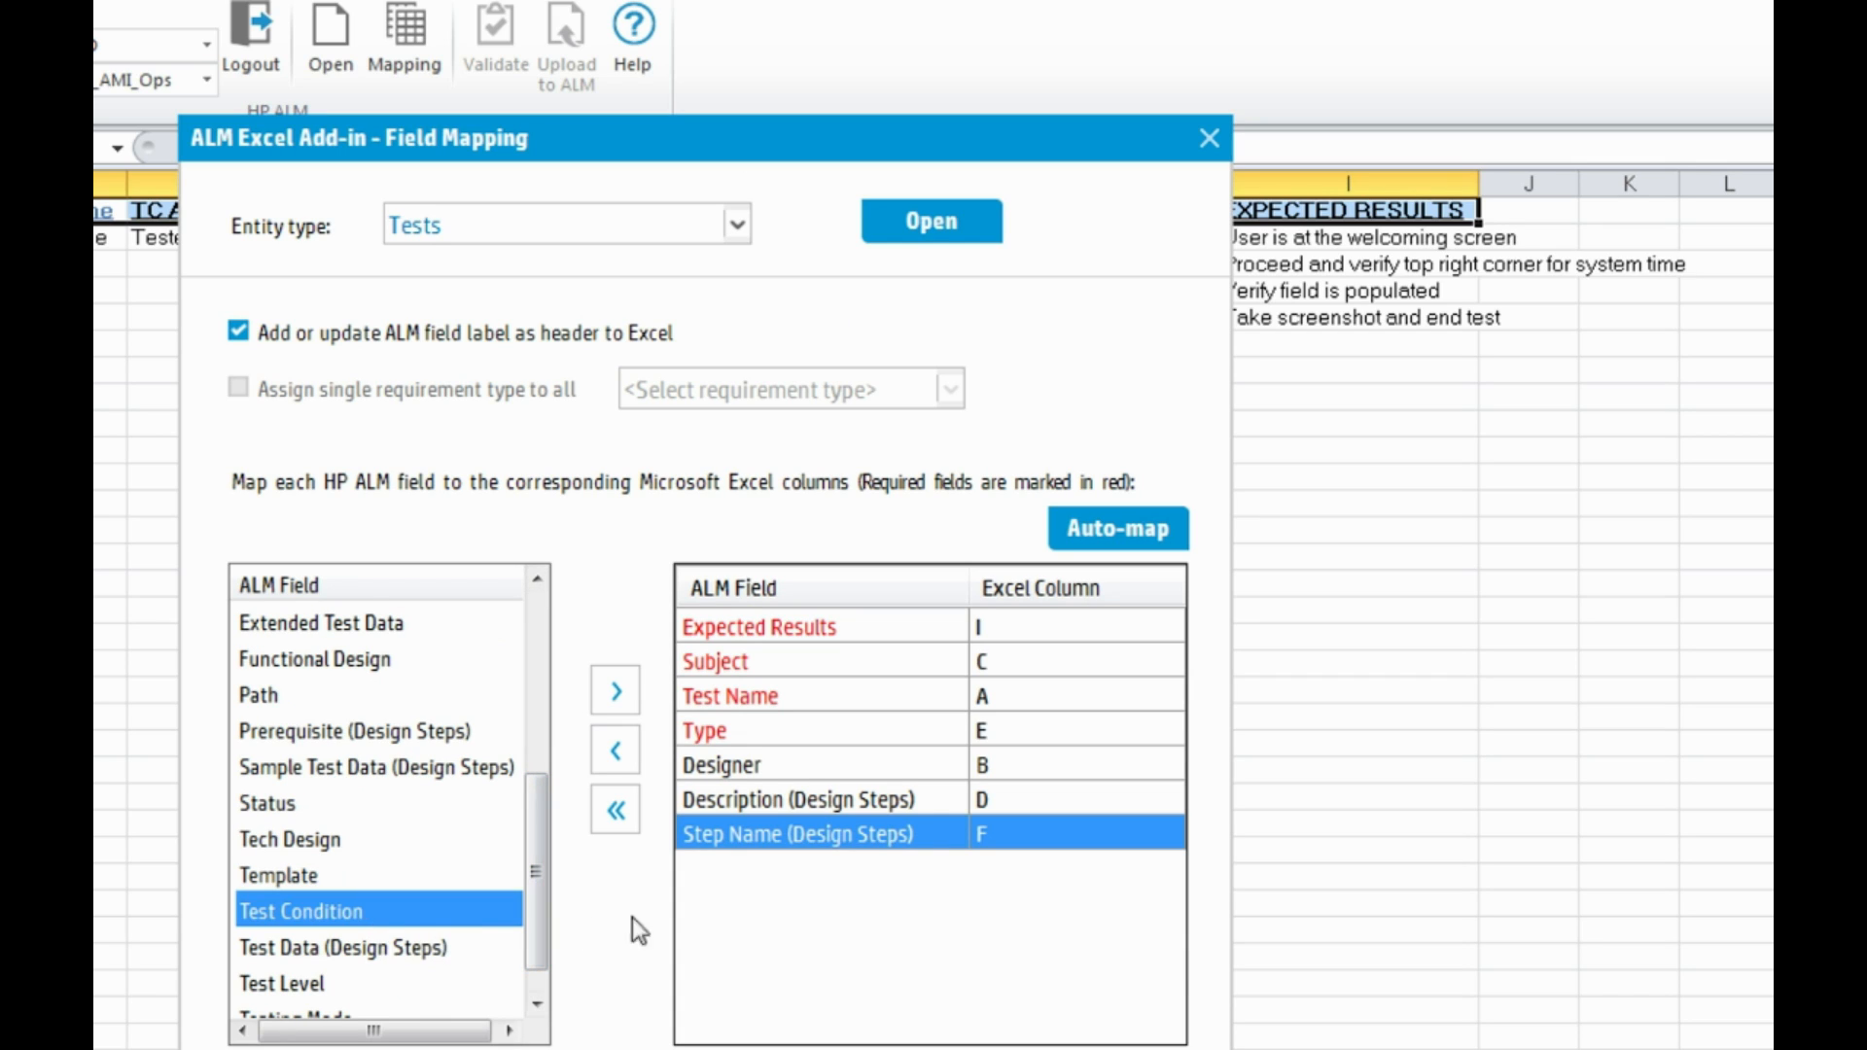
pyautogui.click(617, 700)
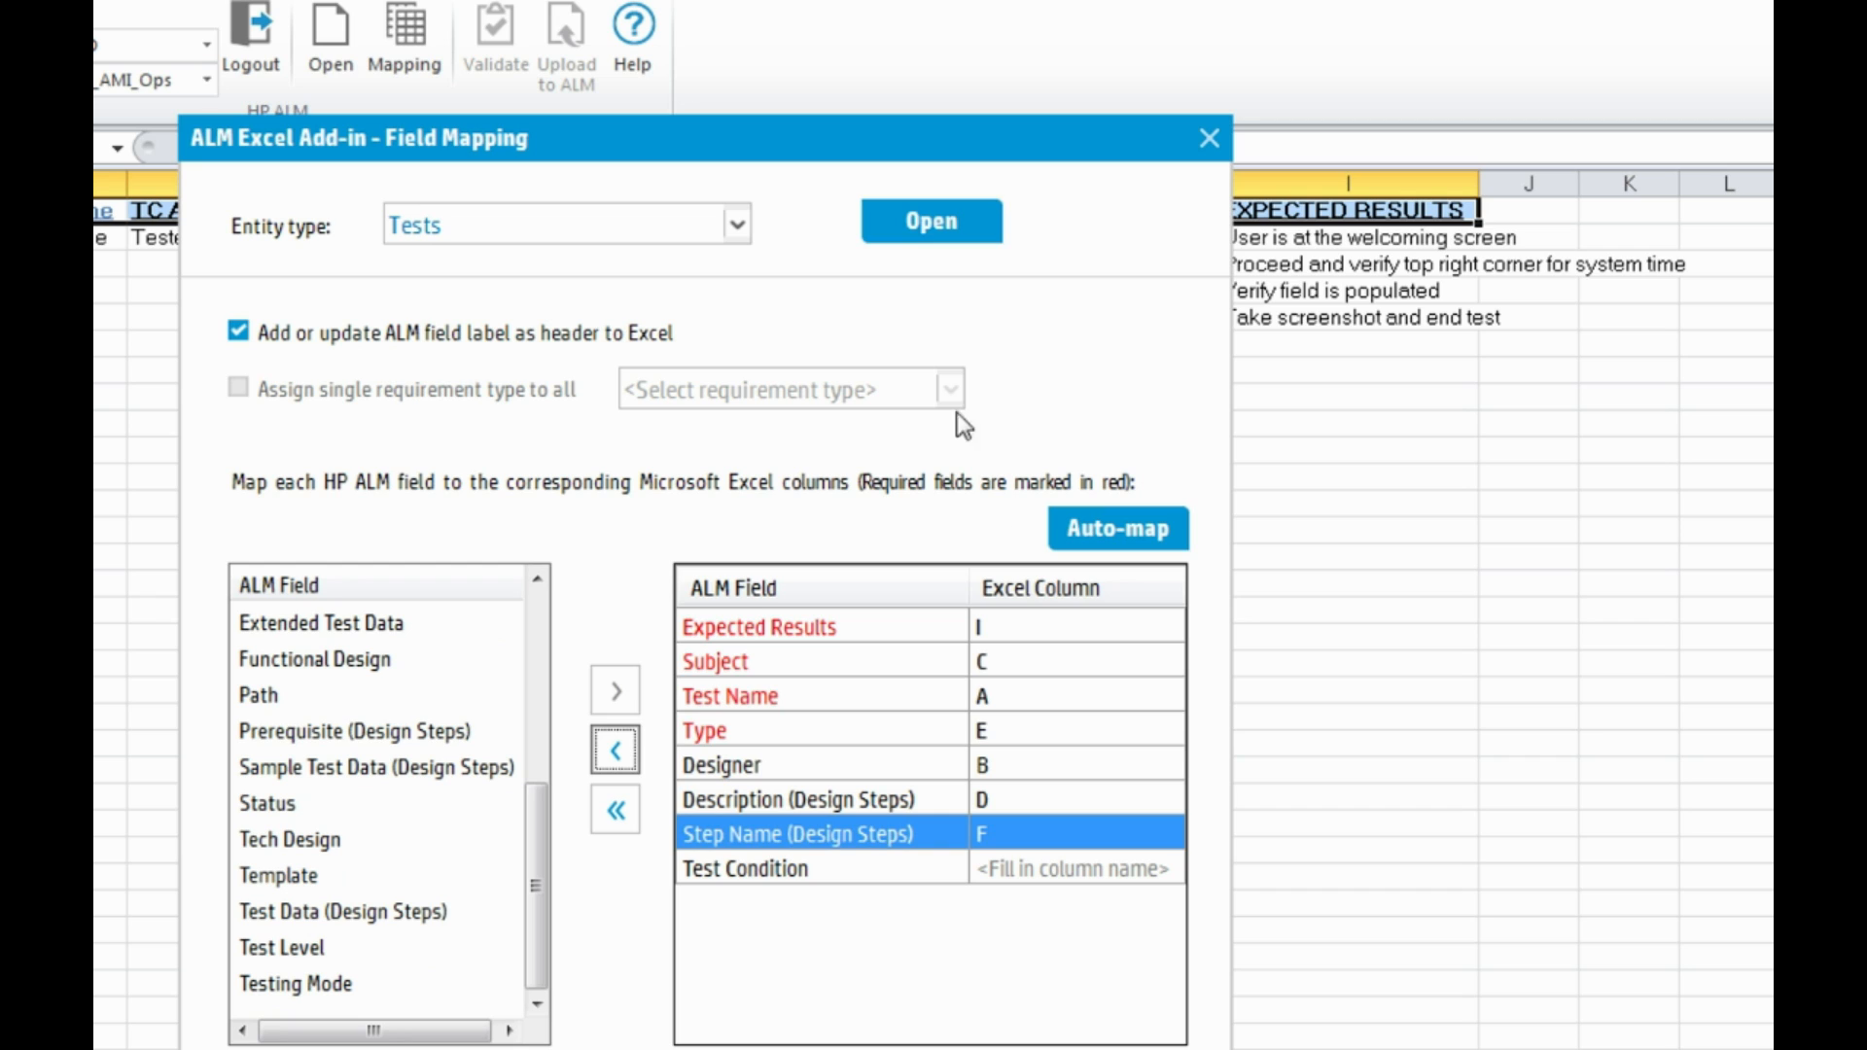
pyautogui.moveTo(838, 133); pyautogui.dragTo(810, 223)
pyautogui.click(1002, 962)
pyautogui.click(999, 963)
pyautogui.write('H')
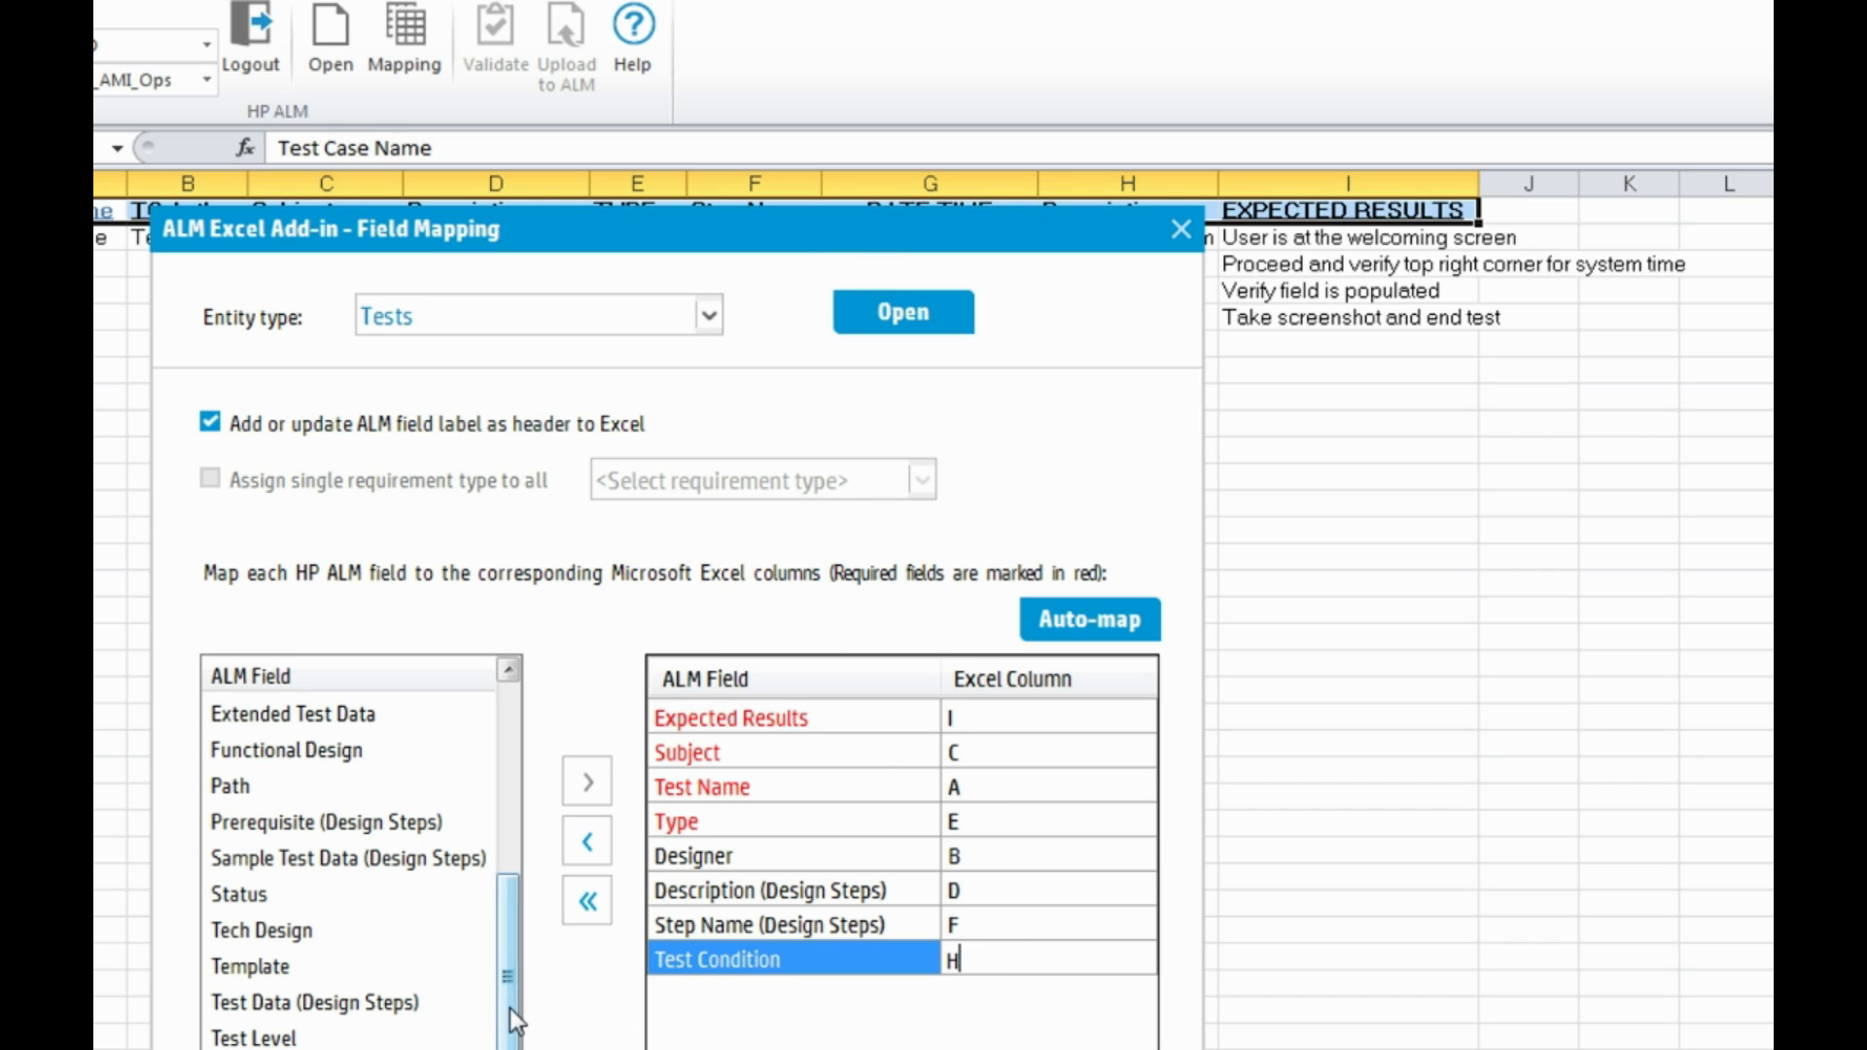
pyautogui.moveTo(509, 1007); pyautogui.dragTo(506, 912)
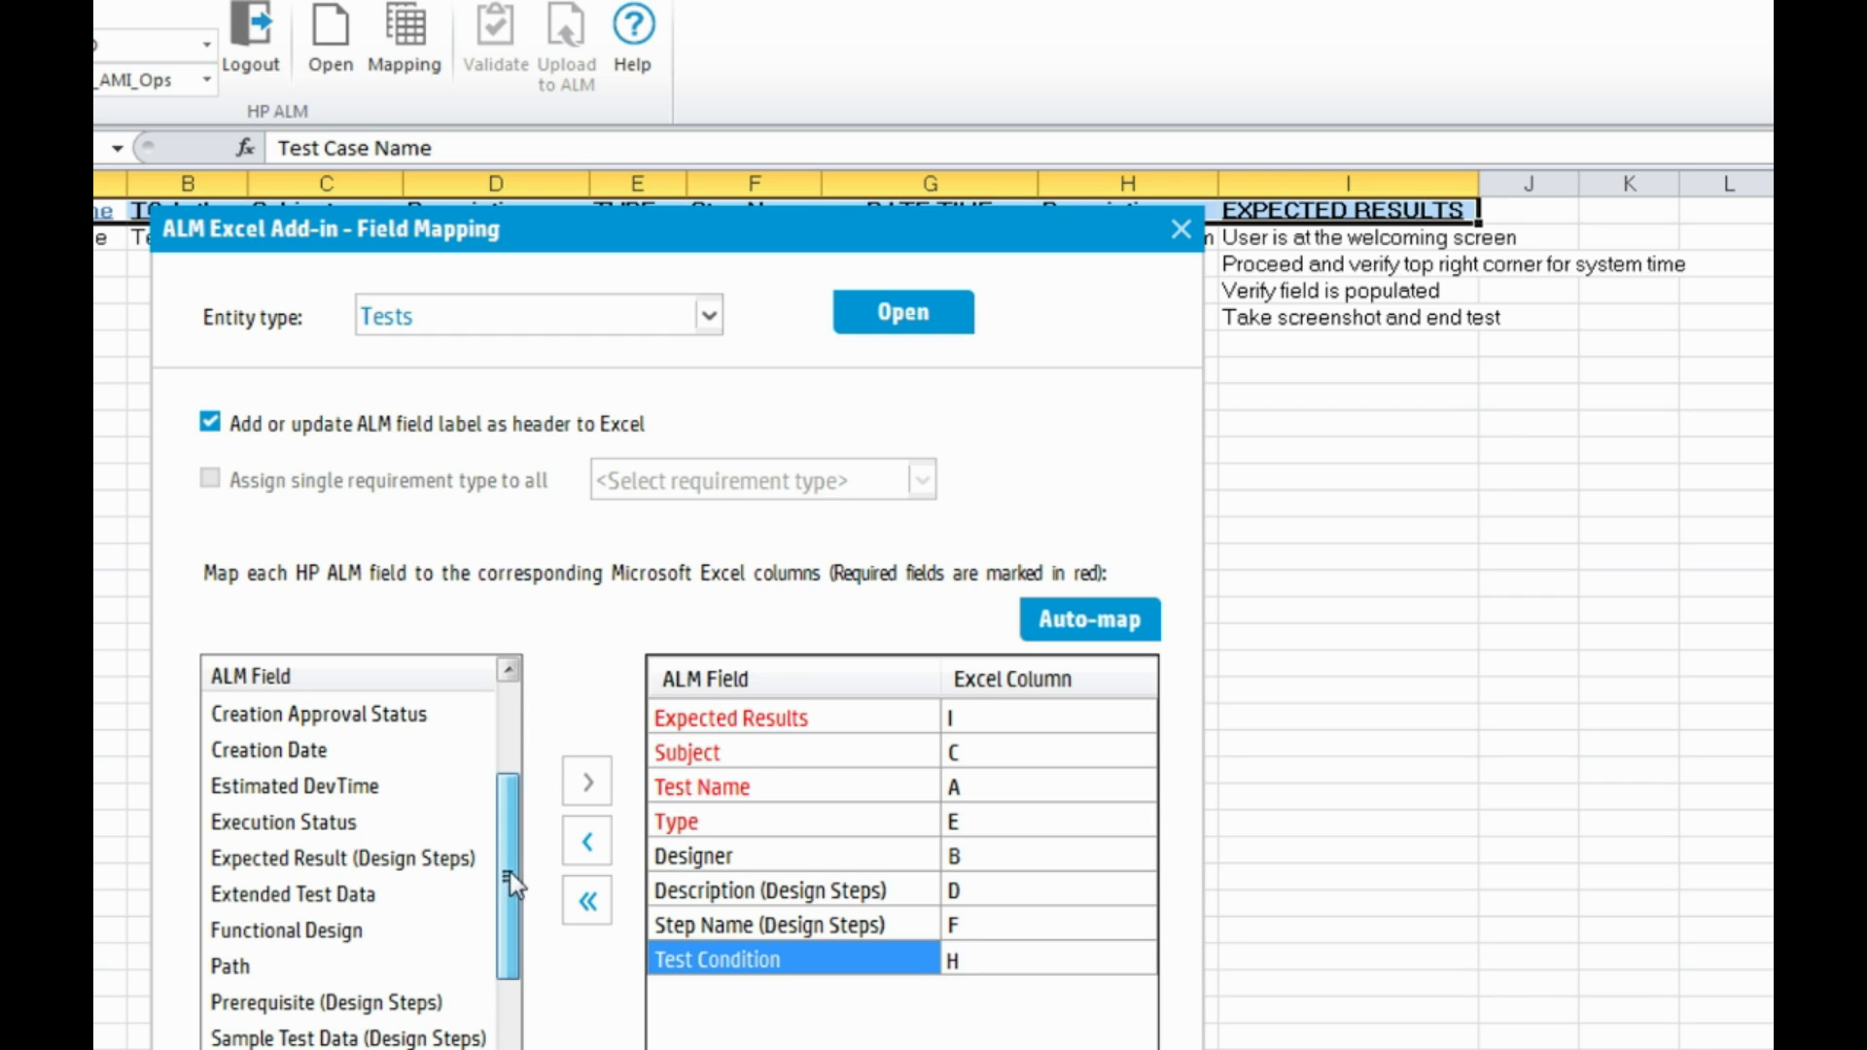
pyautogui.moveTo(509, 871); pyautogui.dragTo(517, 739)
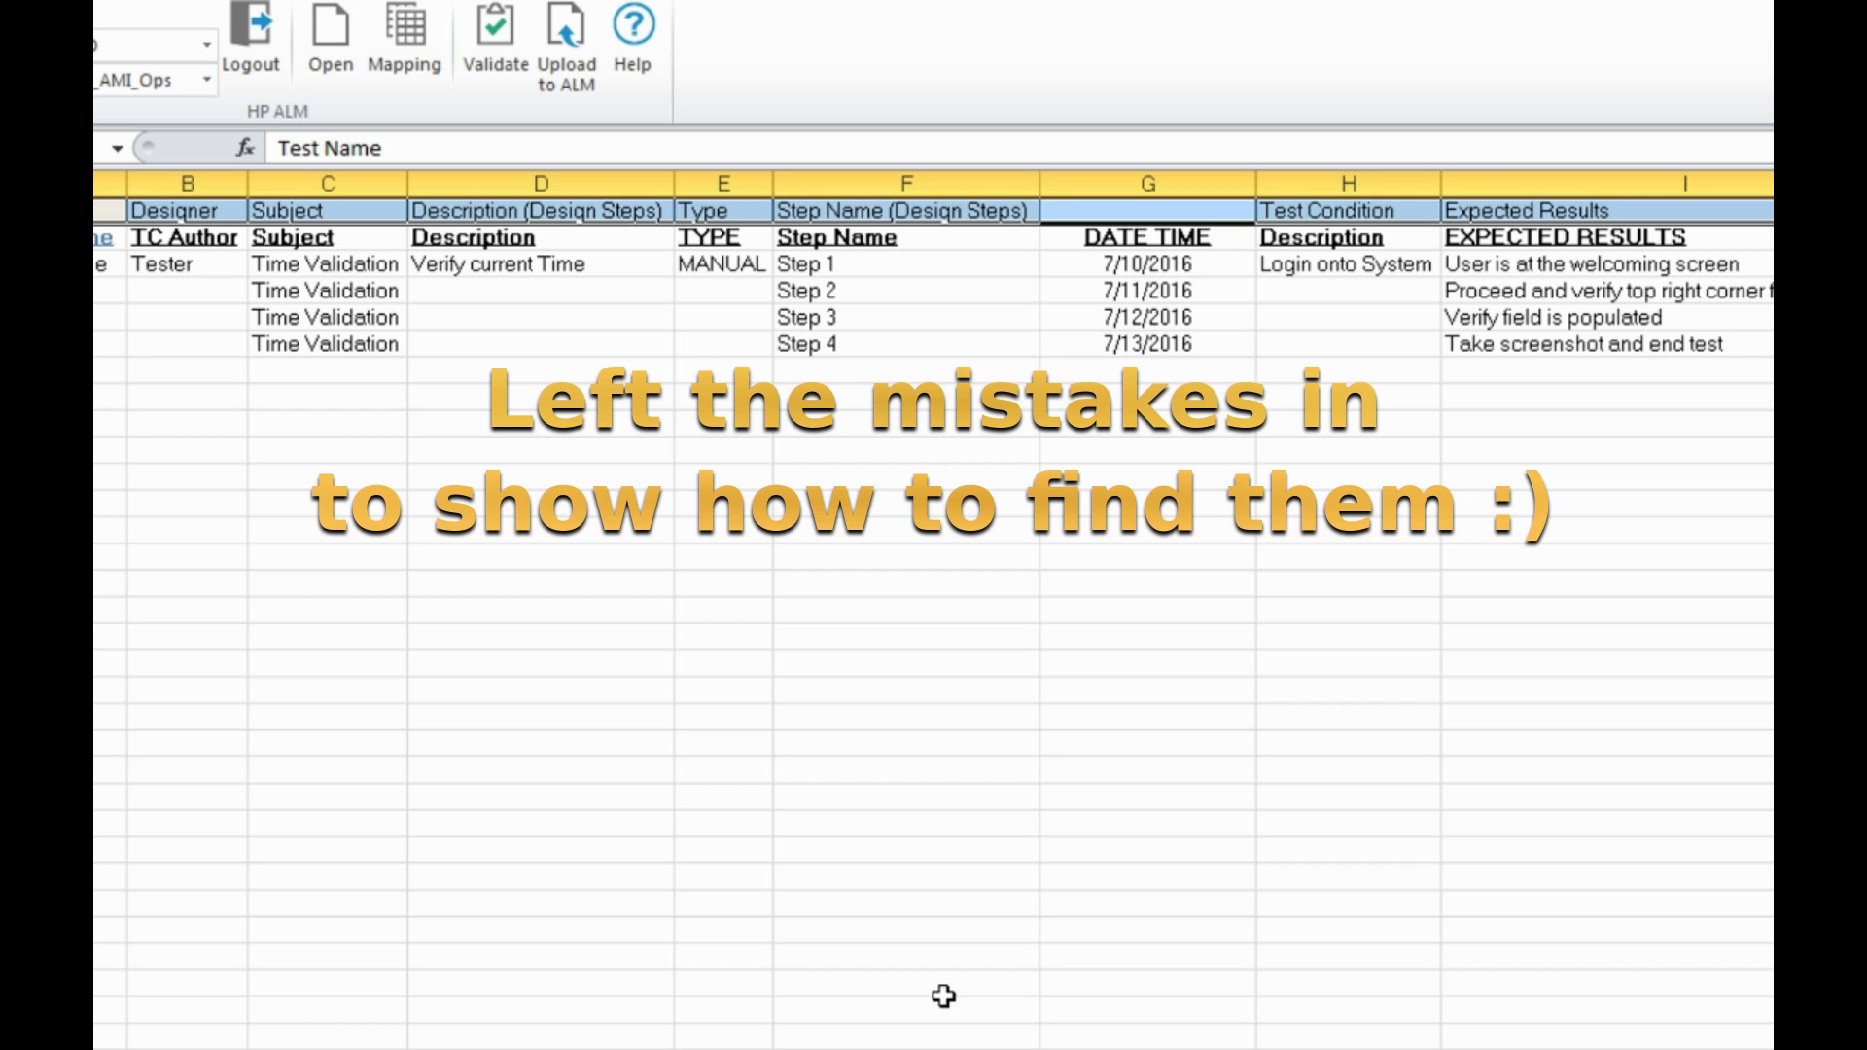
# Extend the selection from the mapped header row down to the Step 4 row and try to upload it to ALM.
pyautogui.keyDown('shift'); pyautogui.click(1560, 345); pyautogui.keyUp('shift')
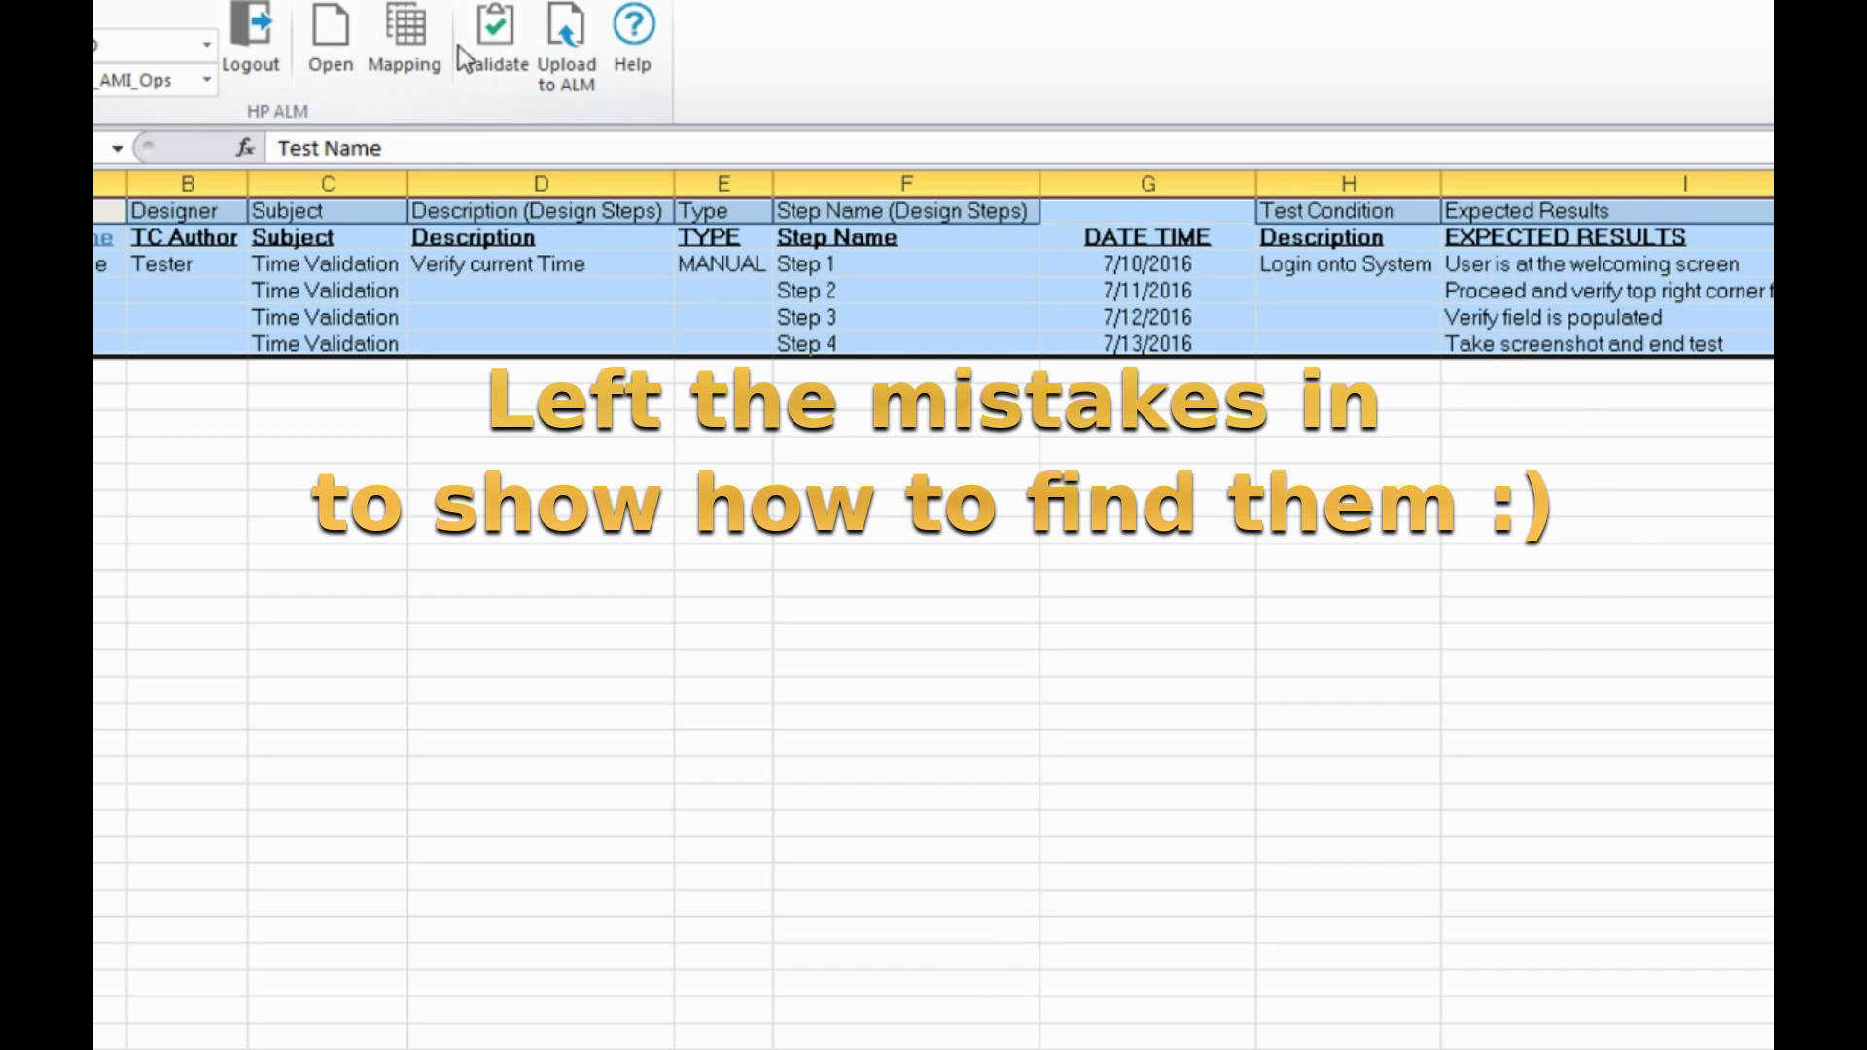
pyautogui.click(561, 39)
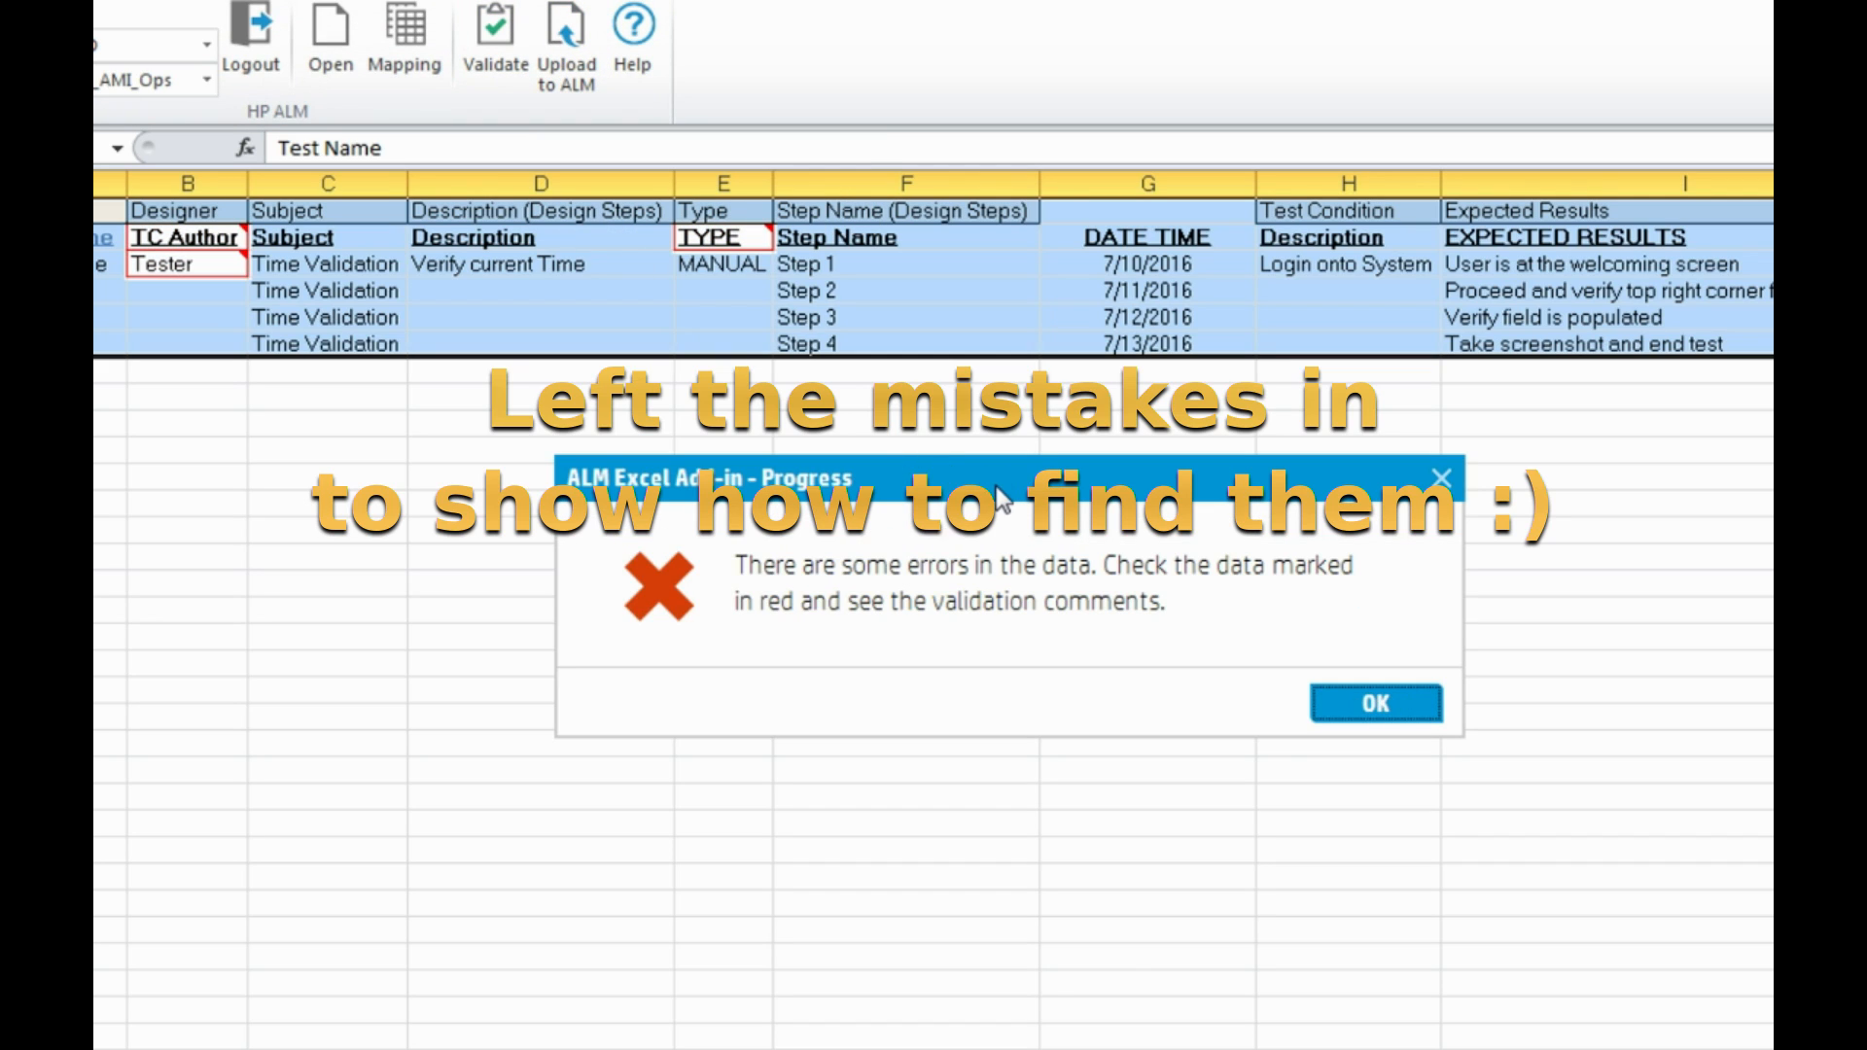
pyautogui.click(1376, 706)
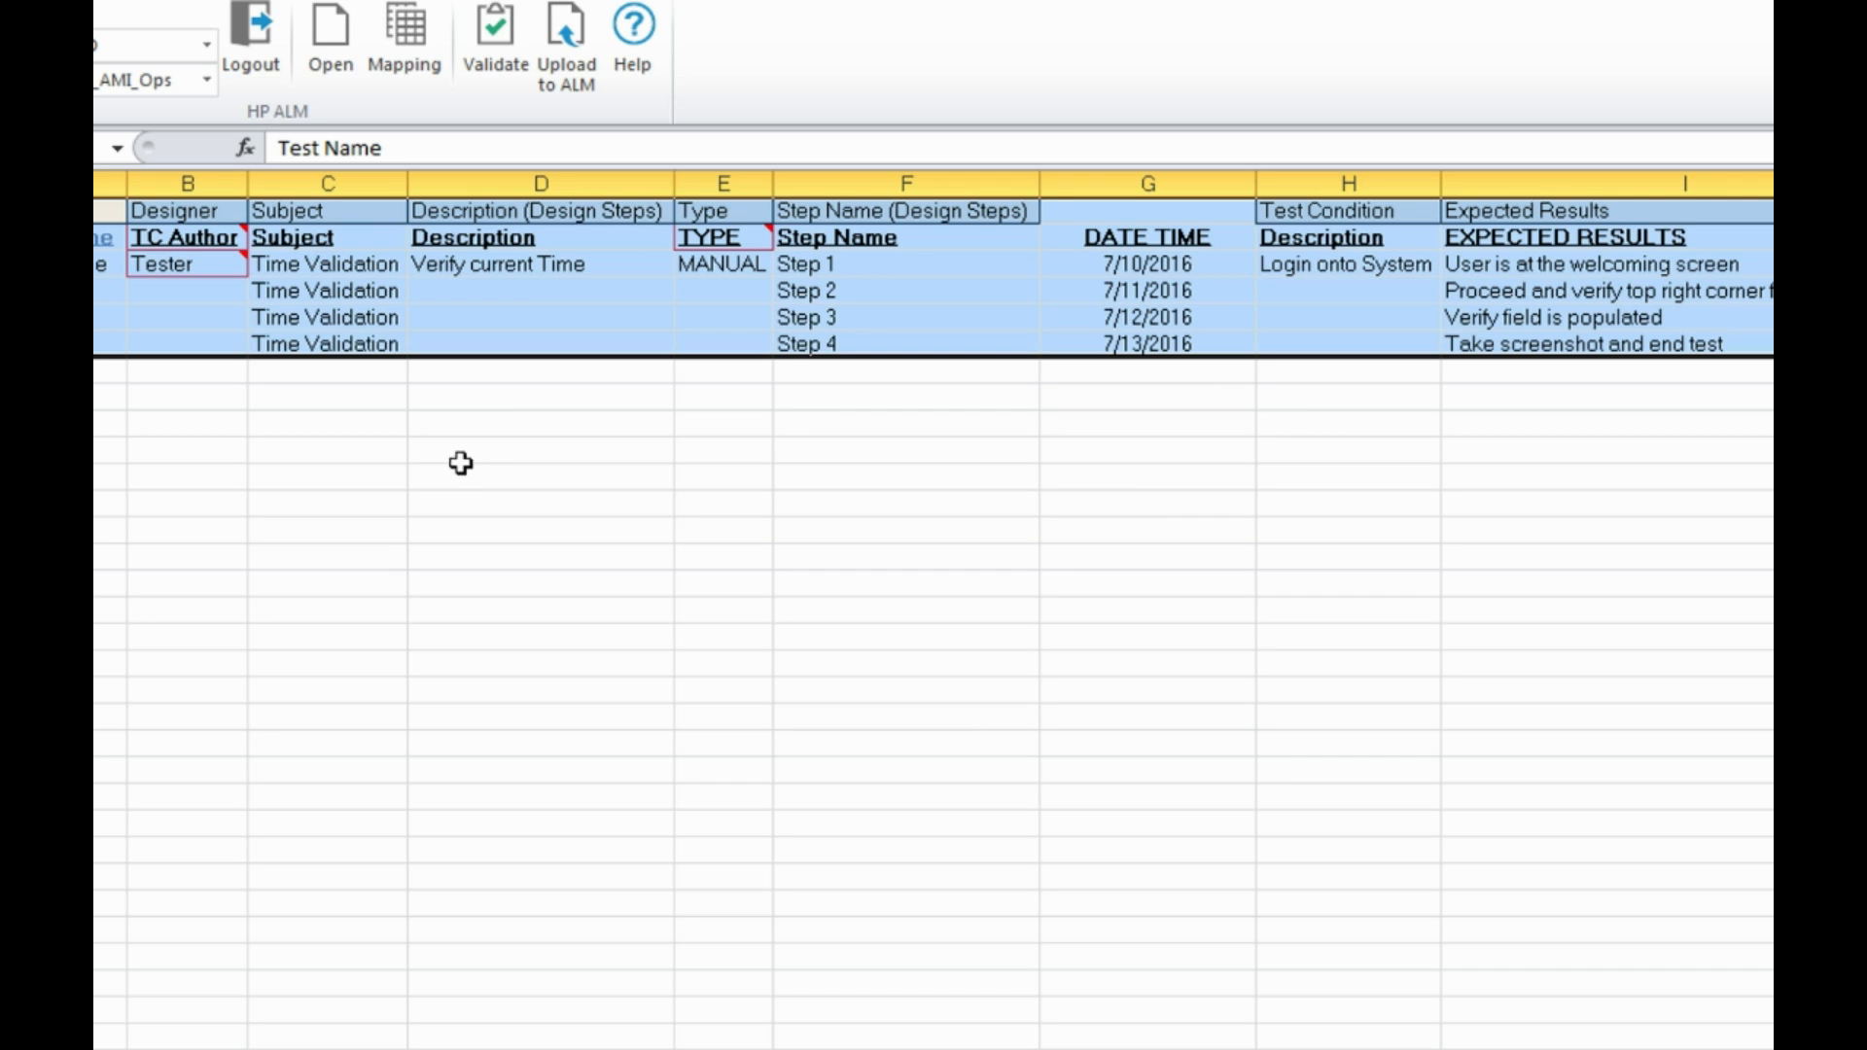
# Clear the TC Author and Tester entries from the Designer column.
pyautogui.moveTo(220, 237)
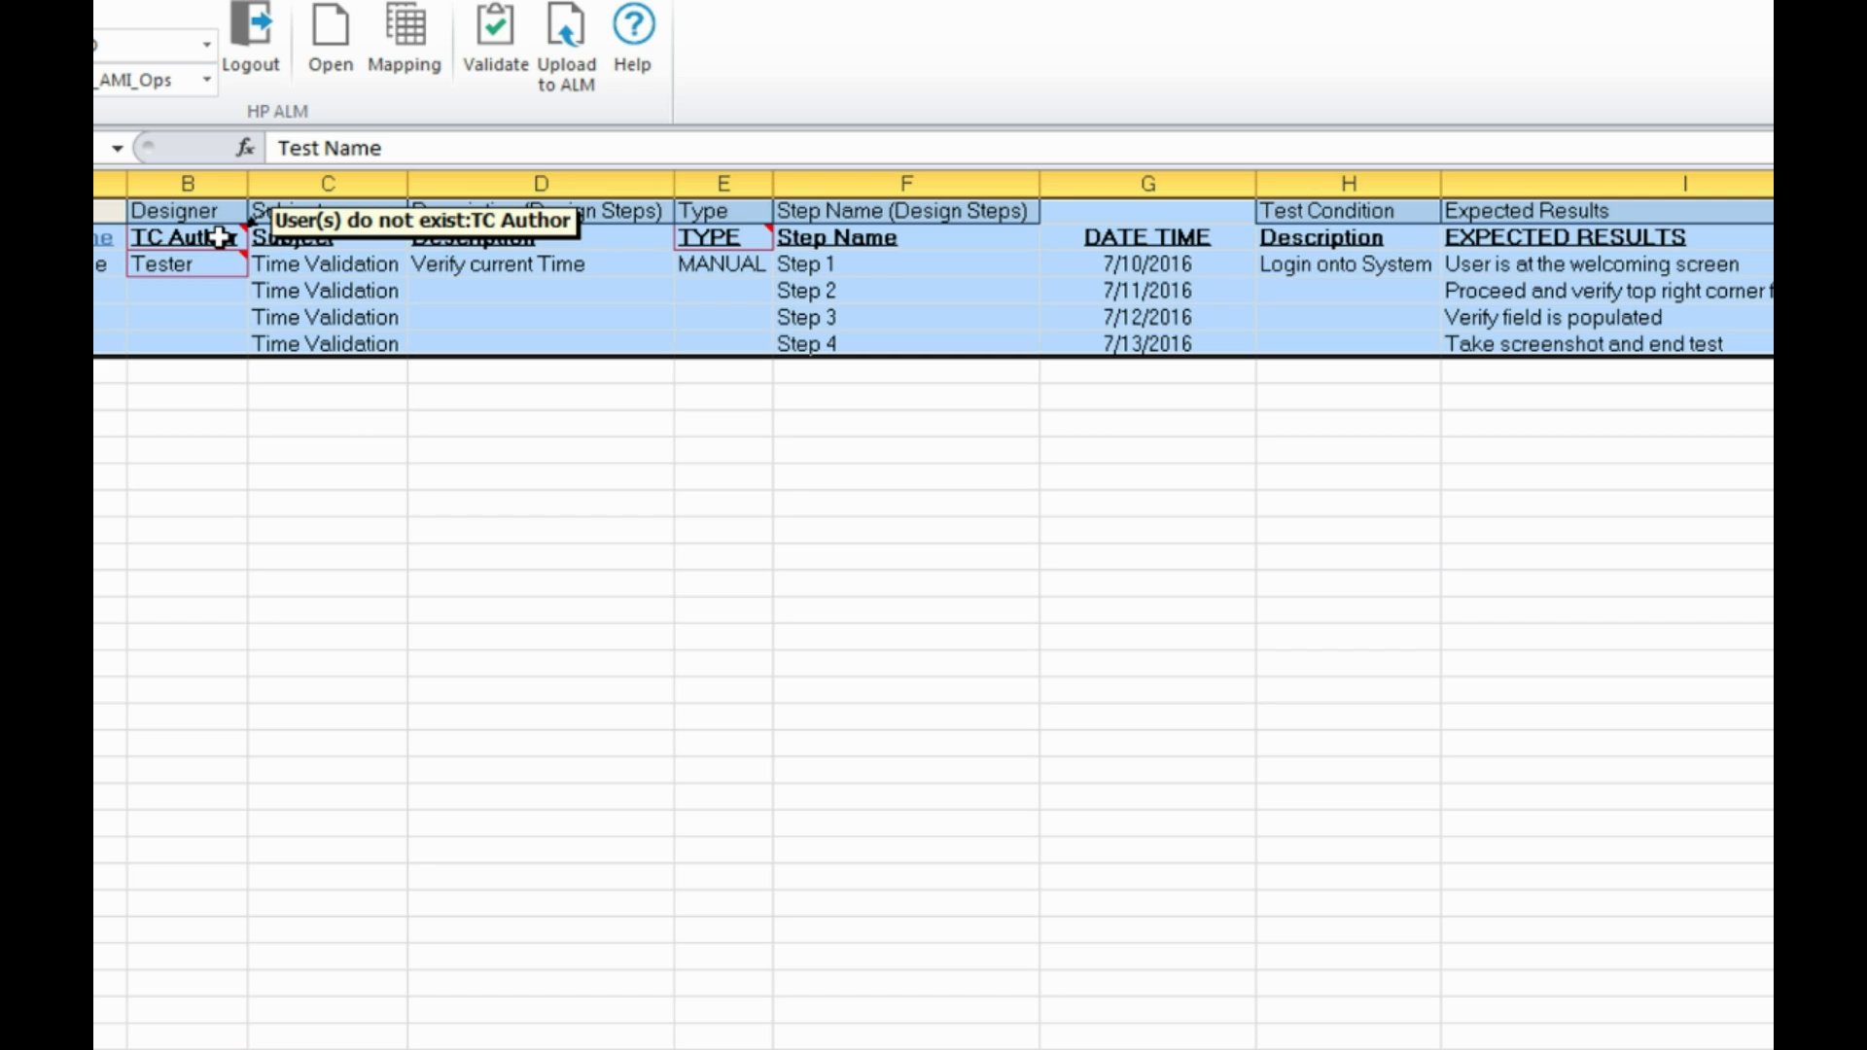
pyautogui.doubleClick(220, 237)
pyautogui.moveTo(238, 237); pyautogui.dragTo(132, 243)
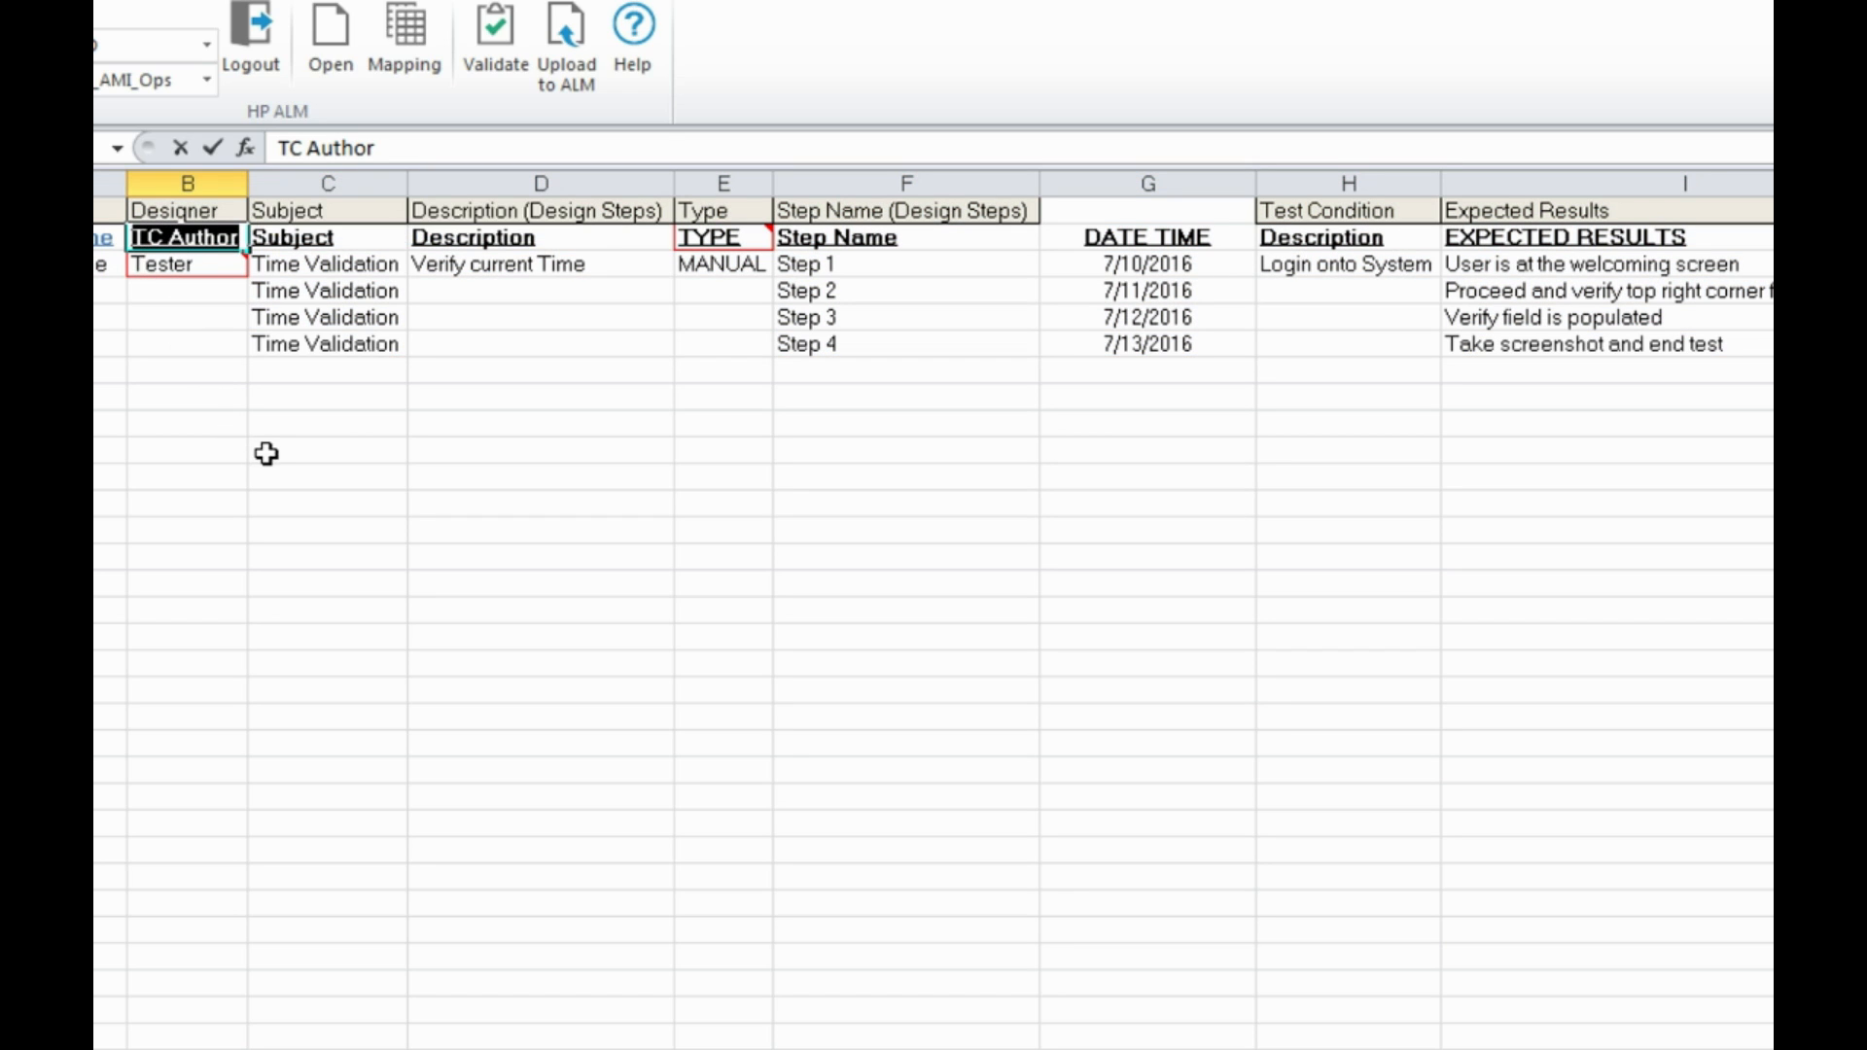
pyautogui.press('BackSpace')
pyautogui.click(184, 267)
pyautogui.doubleClick(200, 270)
pyautogui.moveTo(203, 268); pyautogui.dragTo(132, 267)
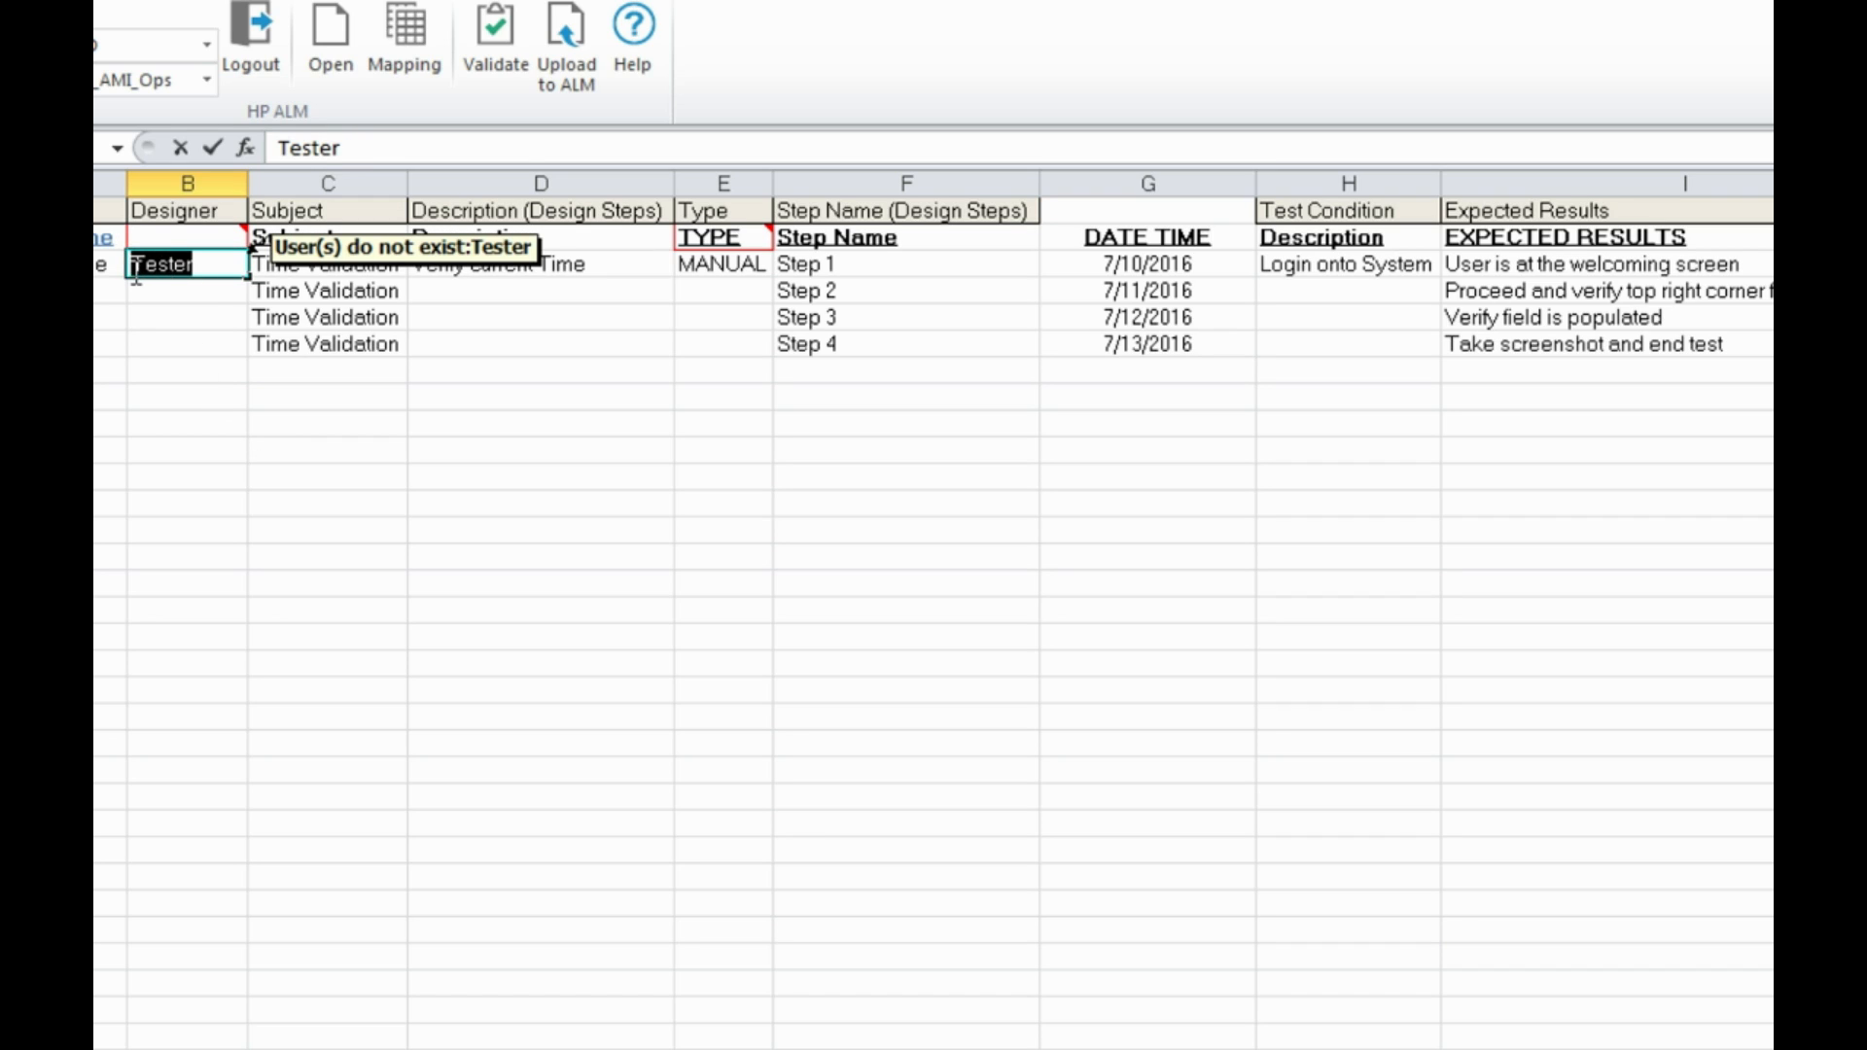
pyautogui.press('BackSpace')
pyautogui.click(216, 346)
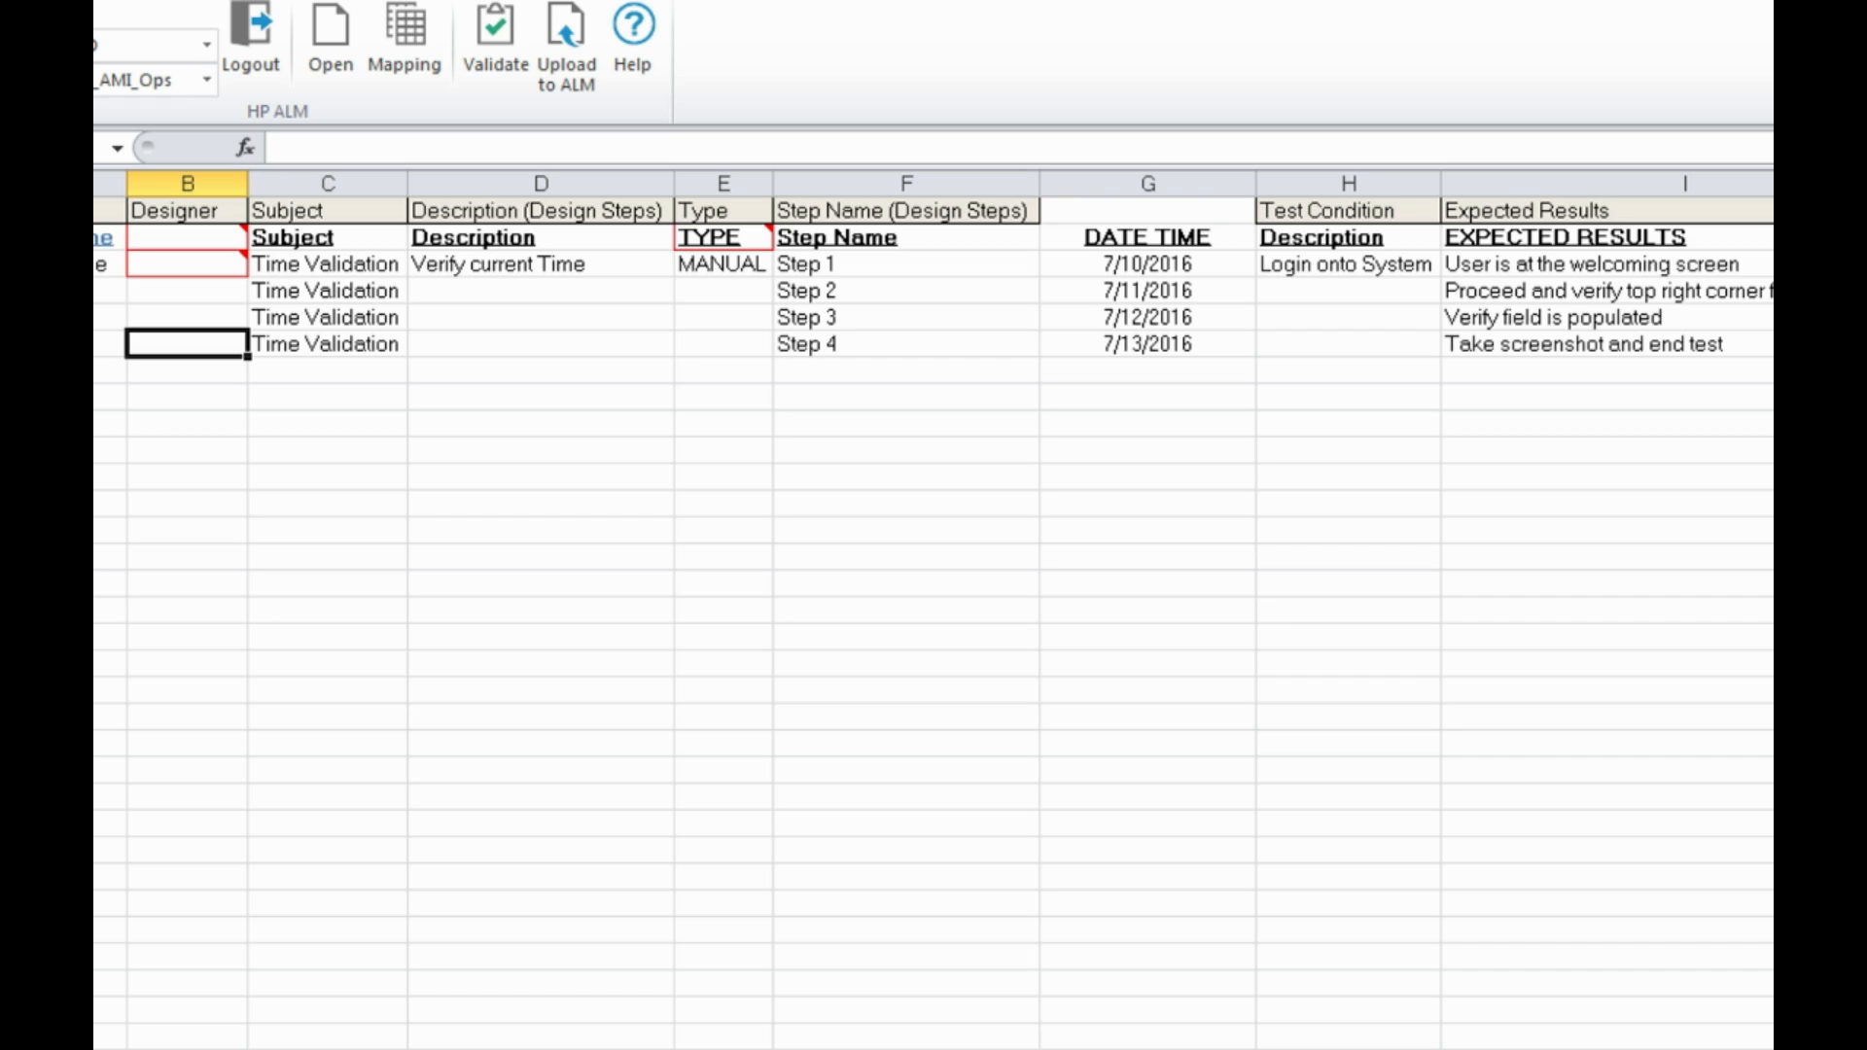
# Select all test case data from the mapped header row down to the Step 4 row and validate it.
pyautogui.hotkey('ctrl', 'Home')
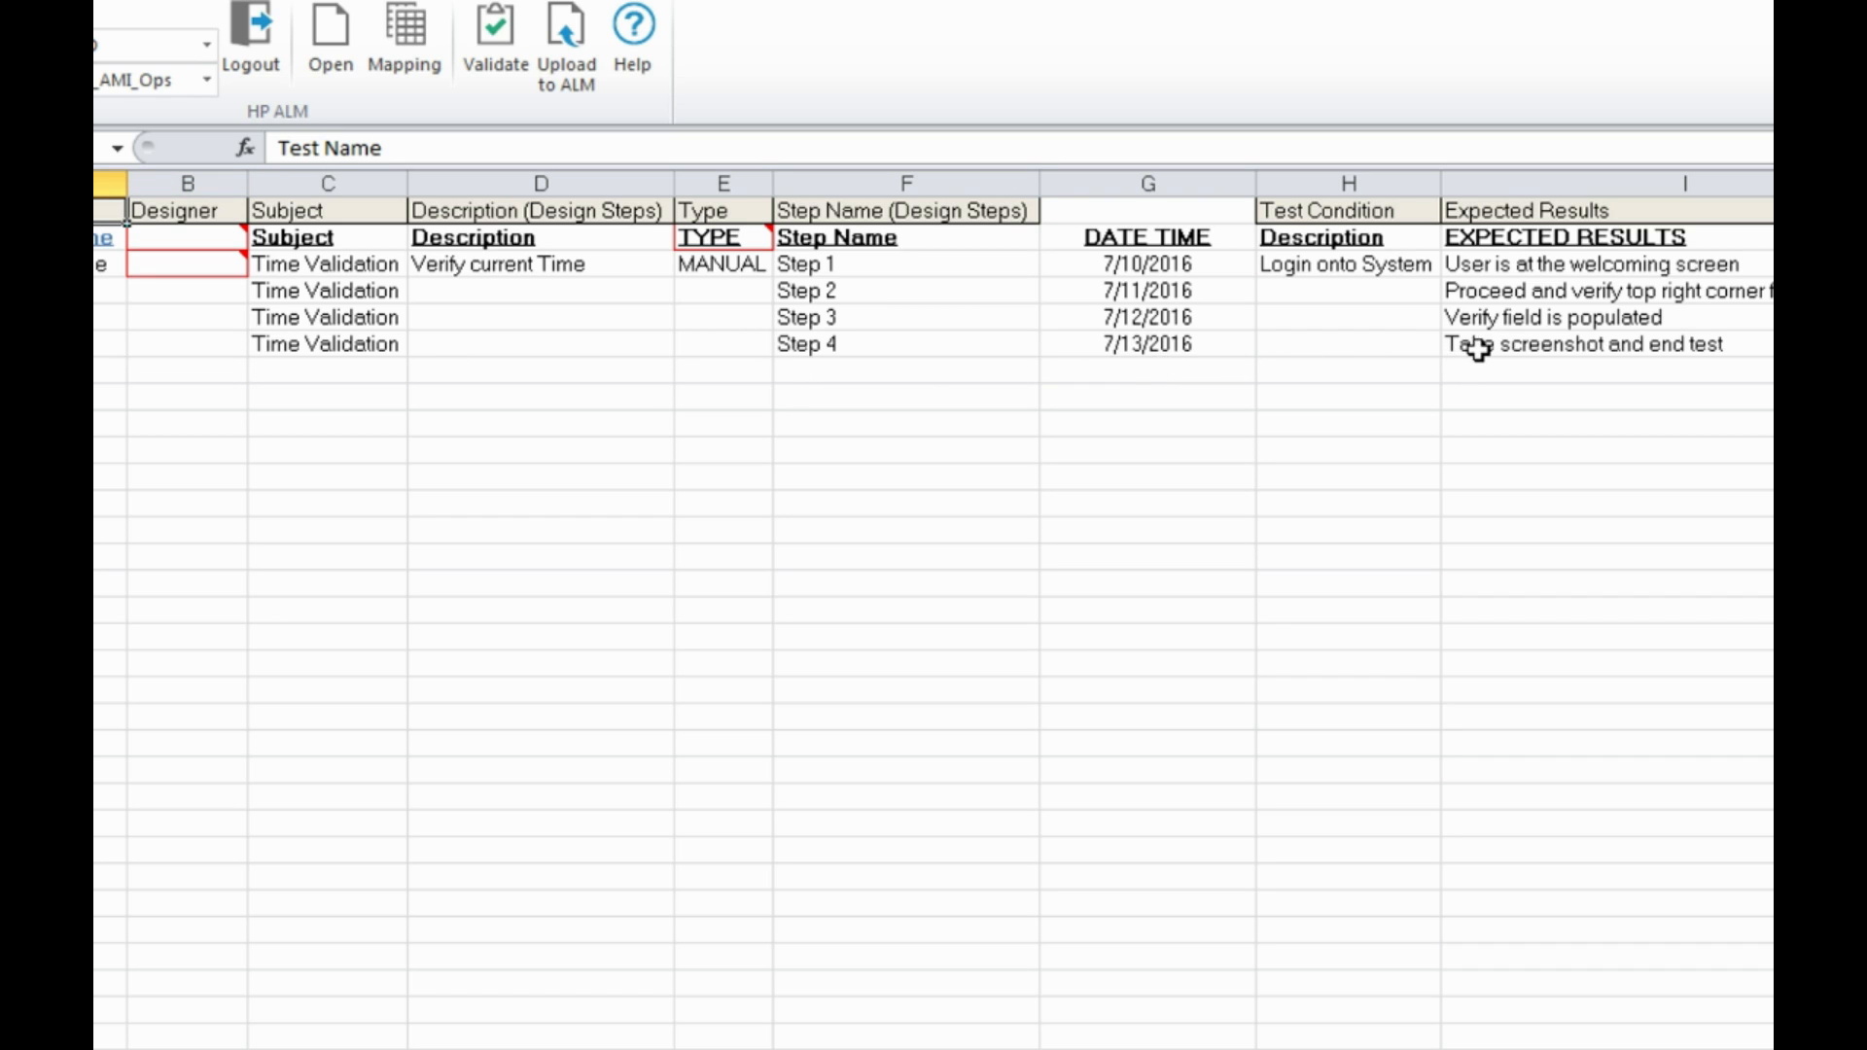
pyautogui.hotkey('ctrl', 'a')
pyautogui.click(498, 60)
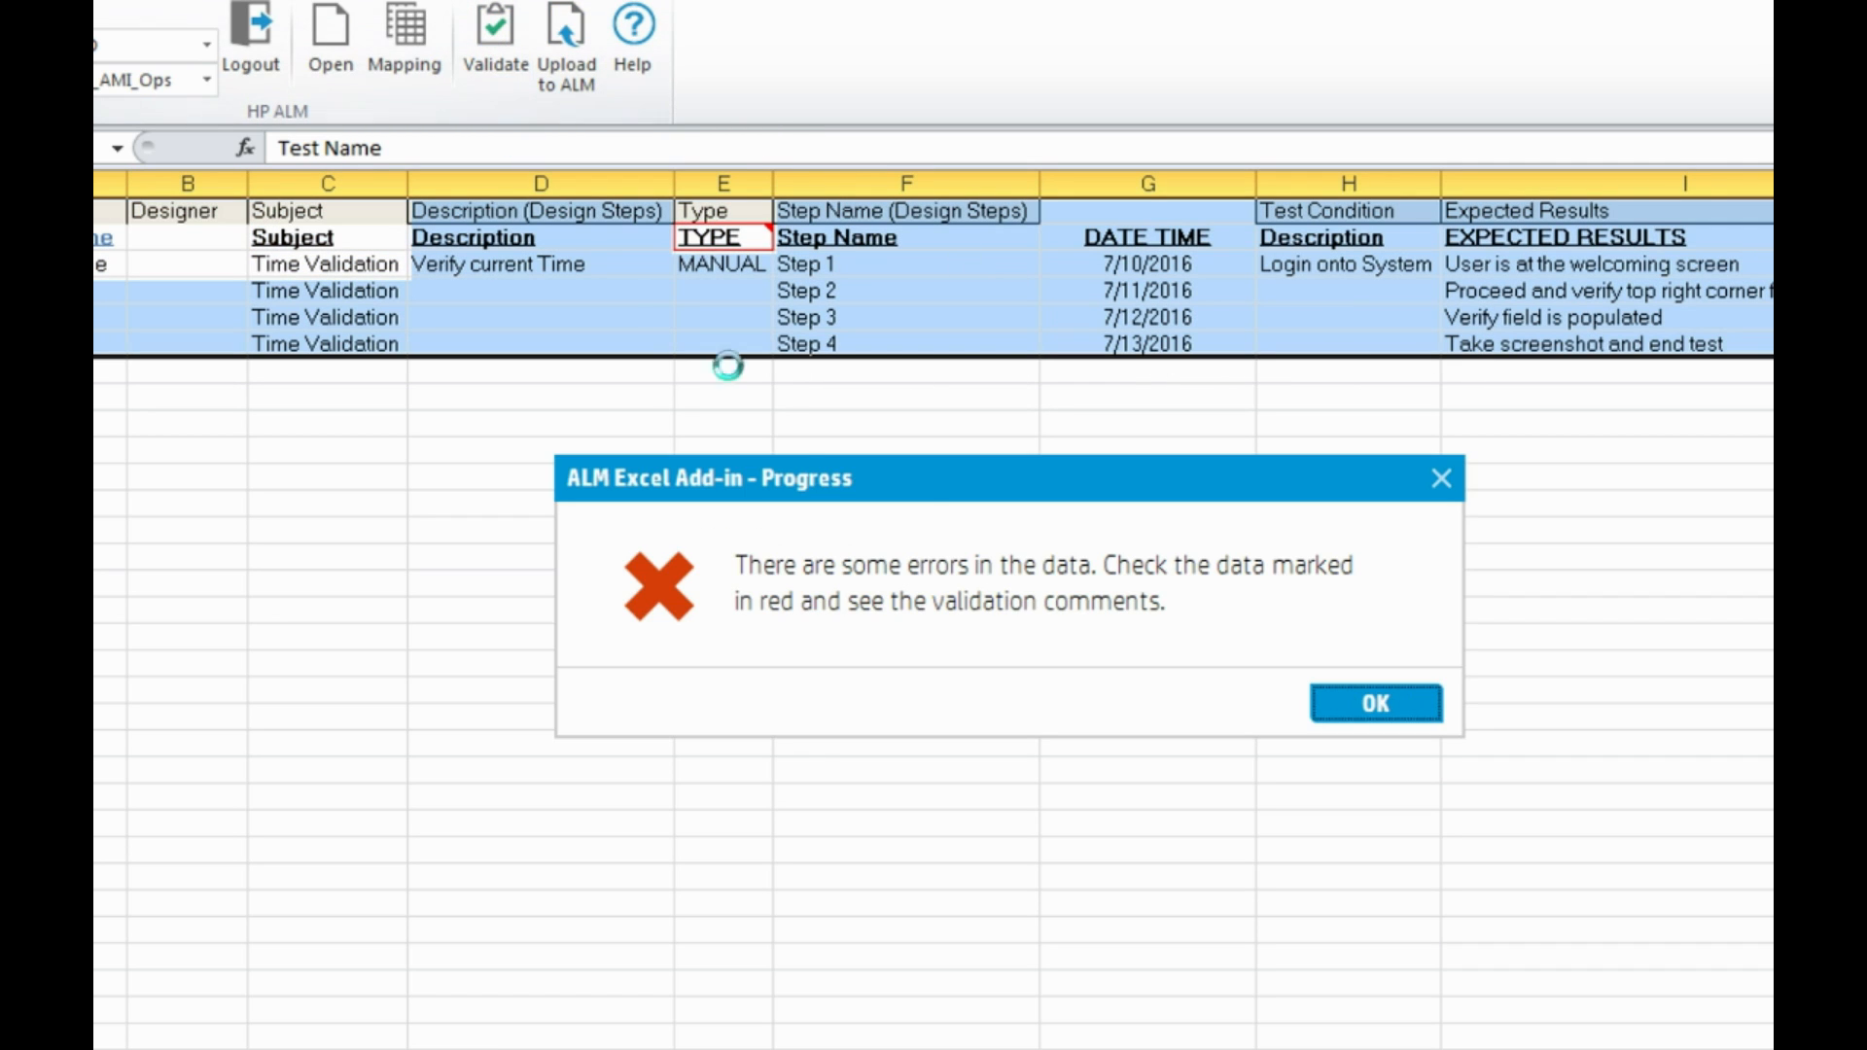
pyautogui.click(1374, 713)
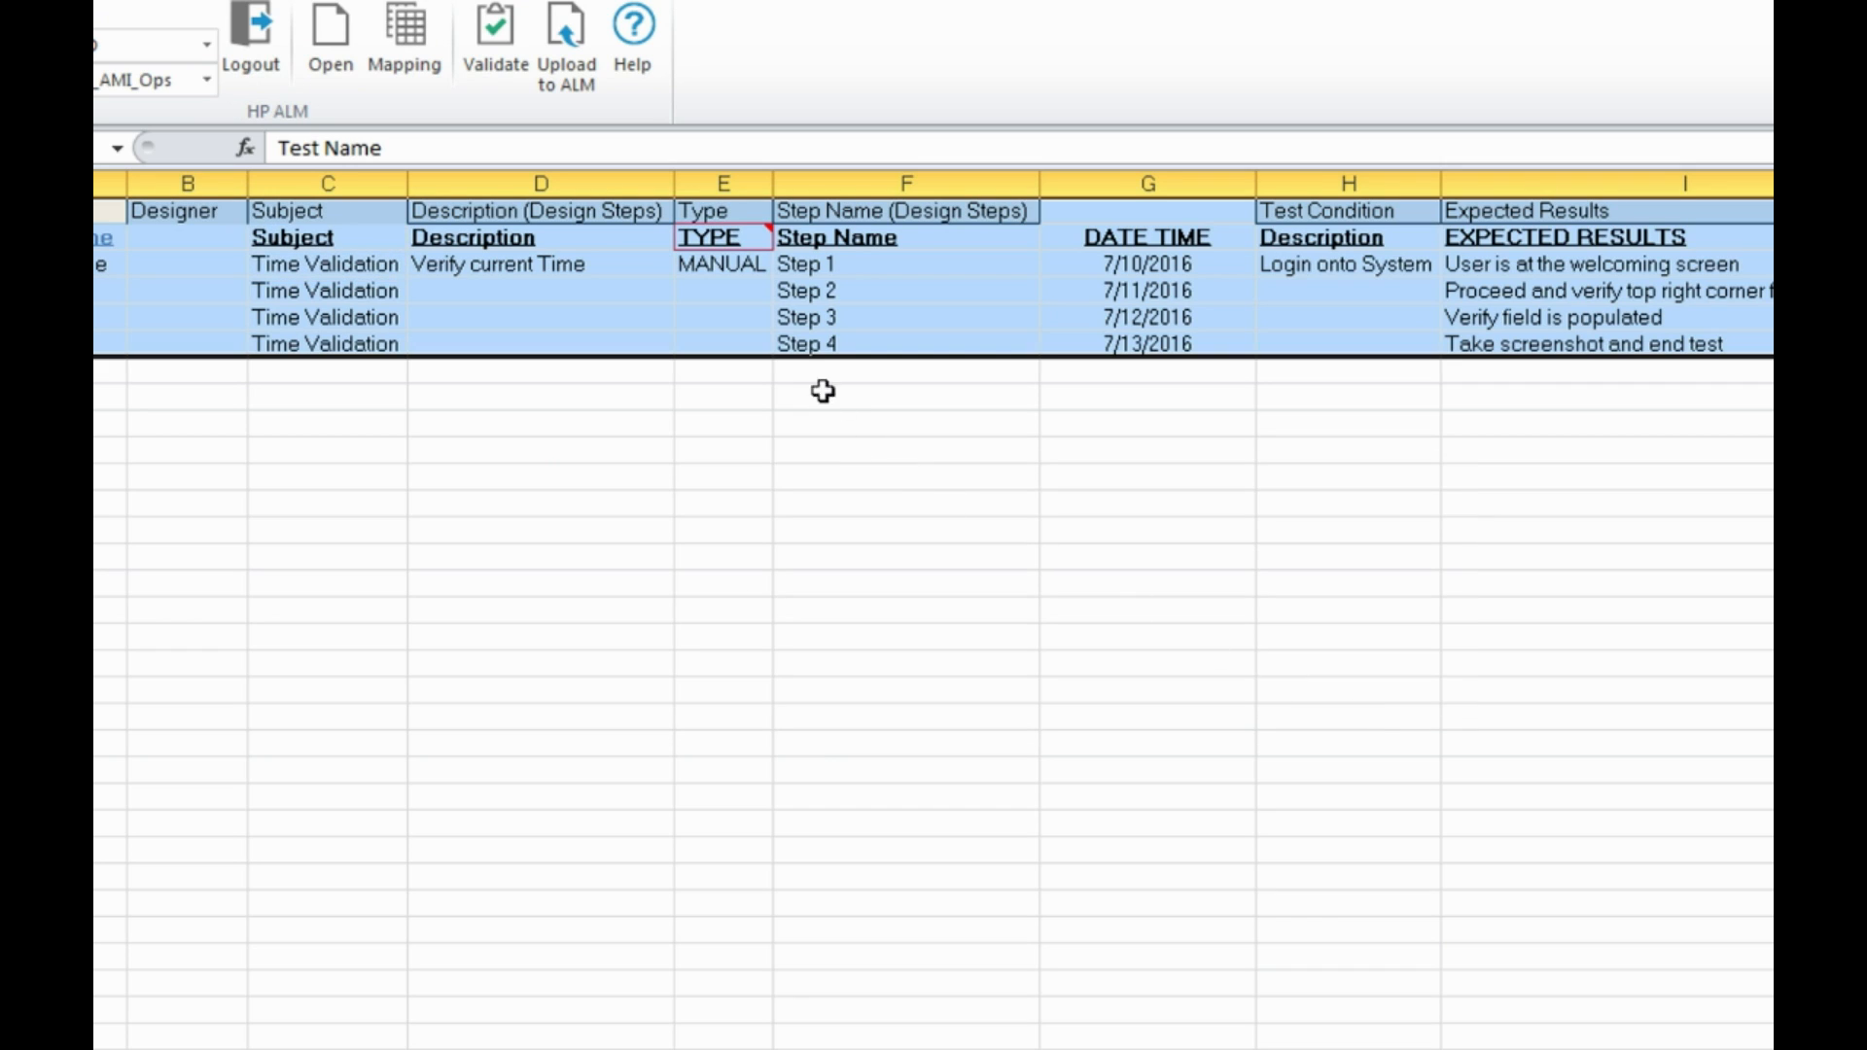
# Clear the TYPE entry below the mapped Type header in column E.
pyautogui.click(743, 237)
pyautogui.doubleClick(743, 237)
pyautogui.moveTo(747, 238); pyautogui.dragTo(683, 247)
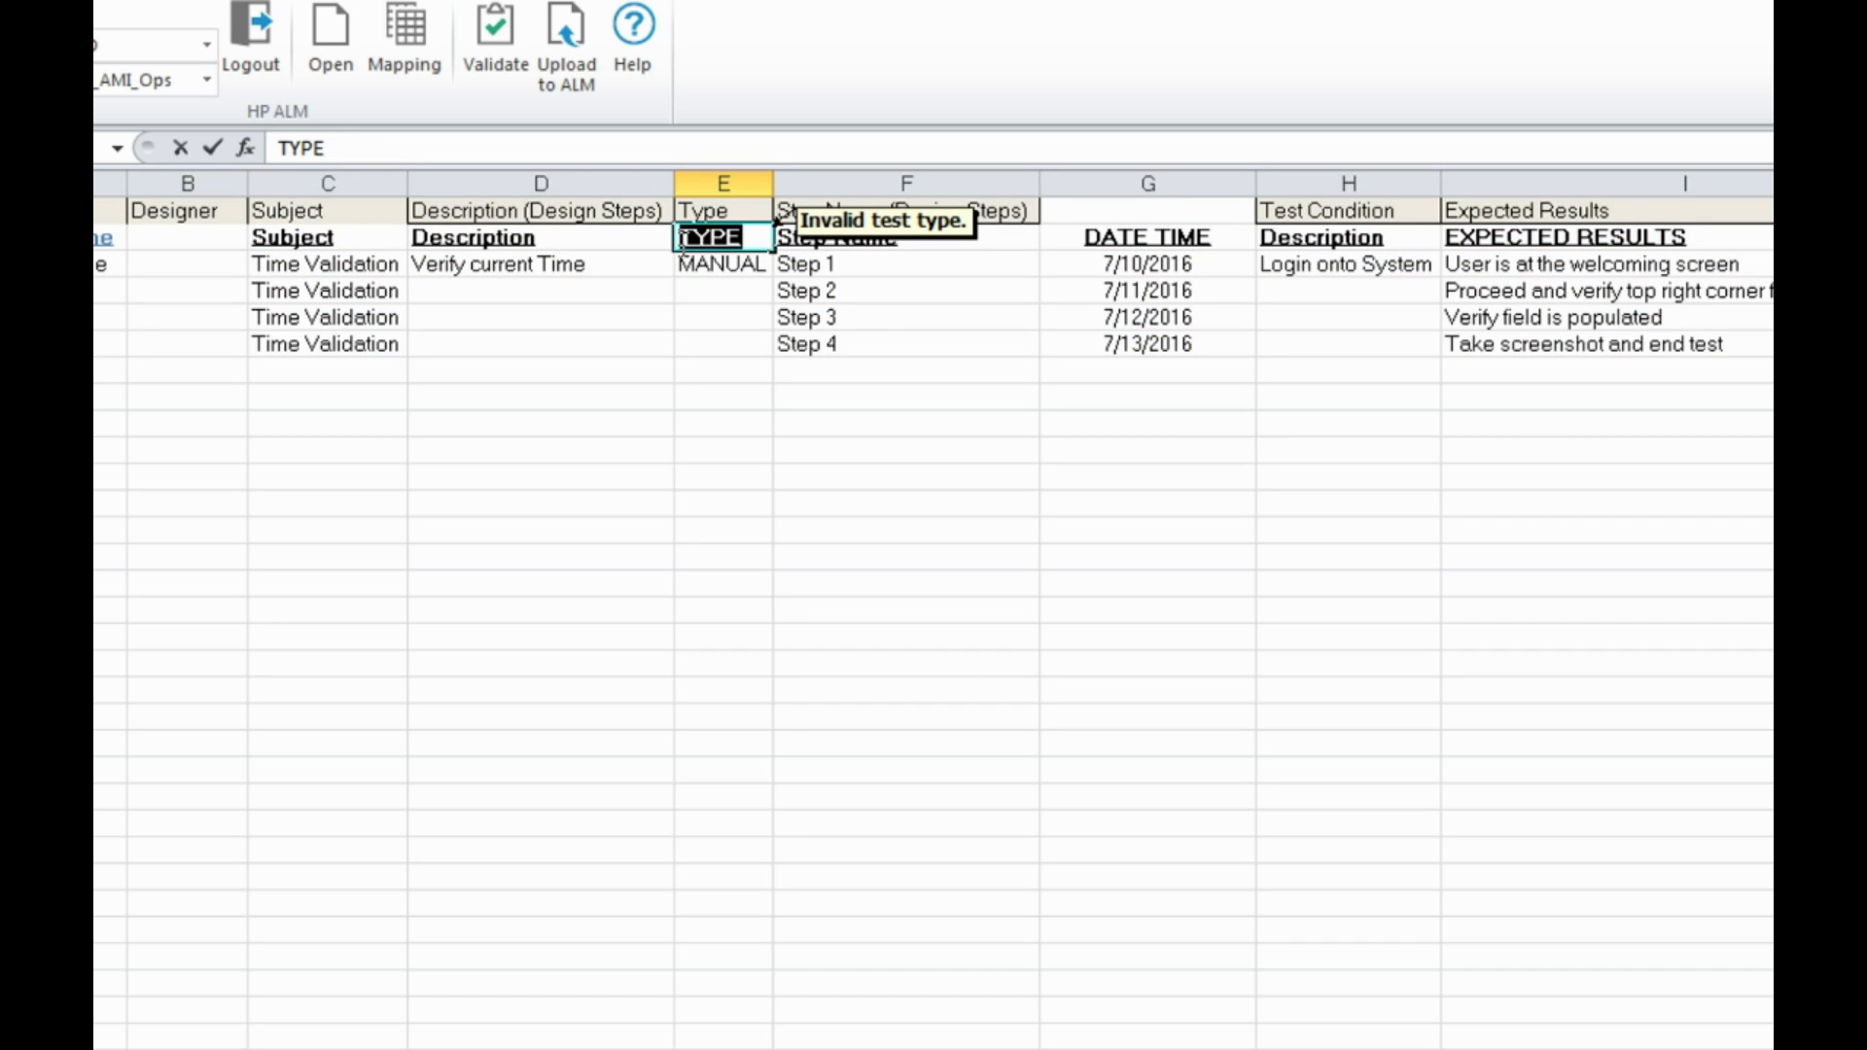
pyautogui.press('BackSpace')
pyautogui.click(755, 255)
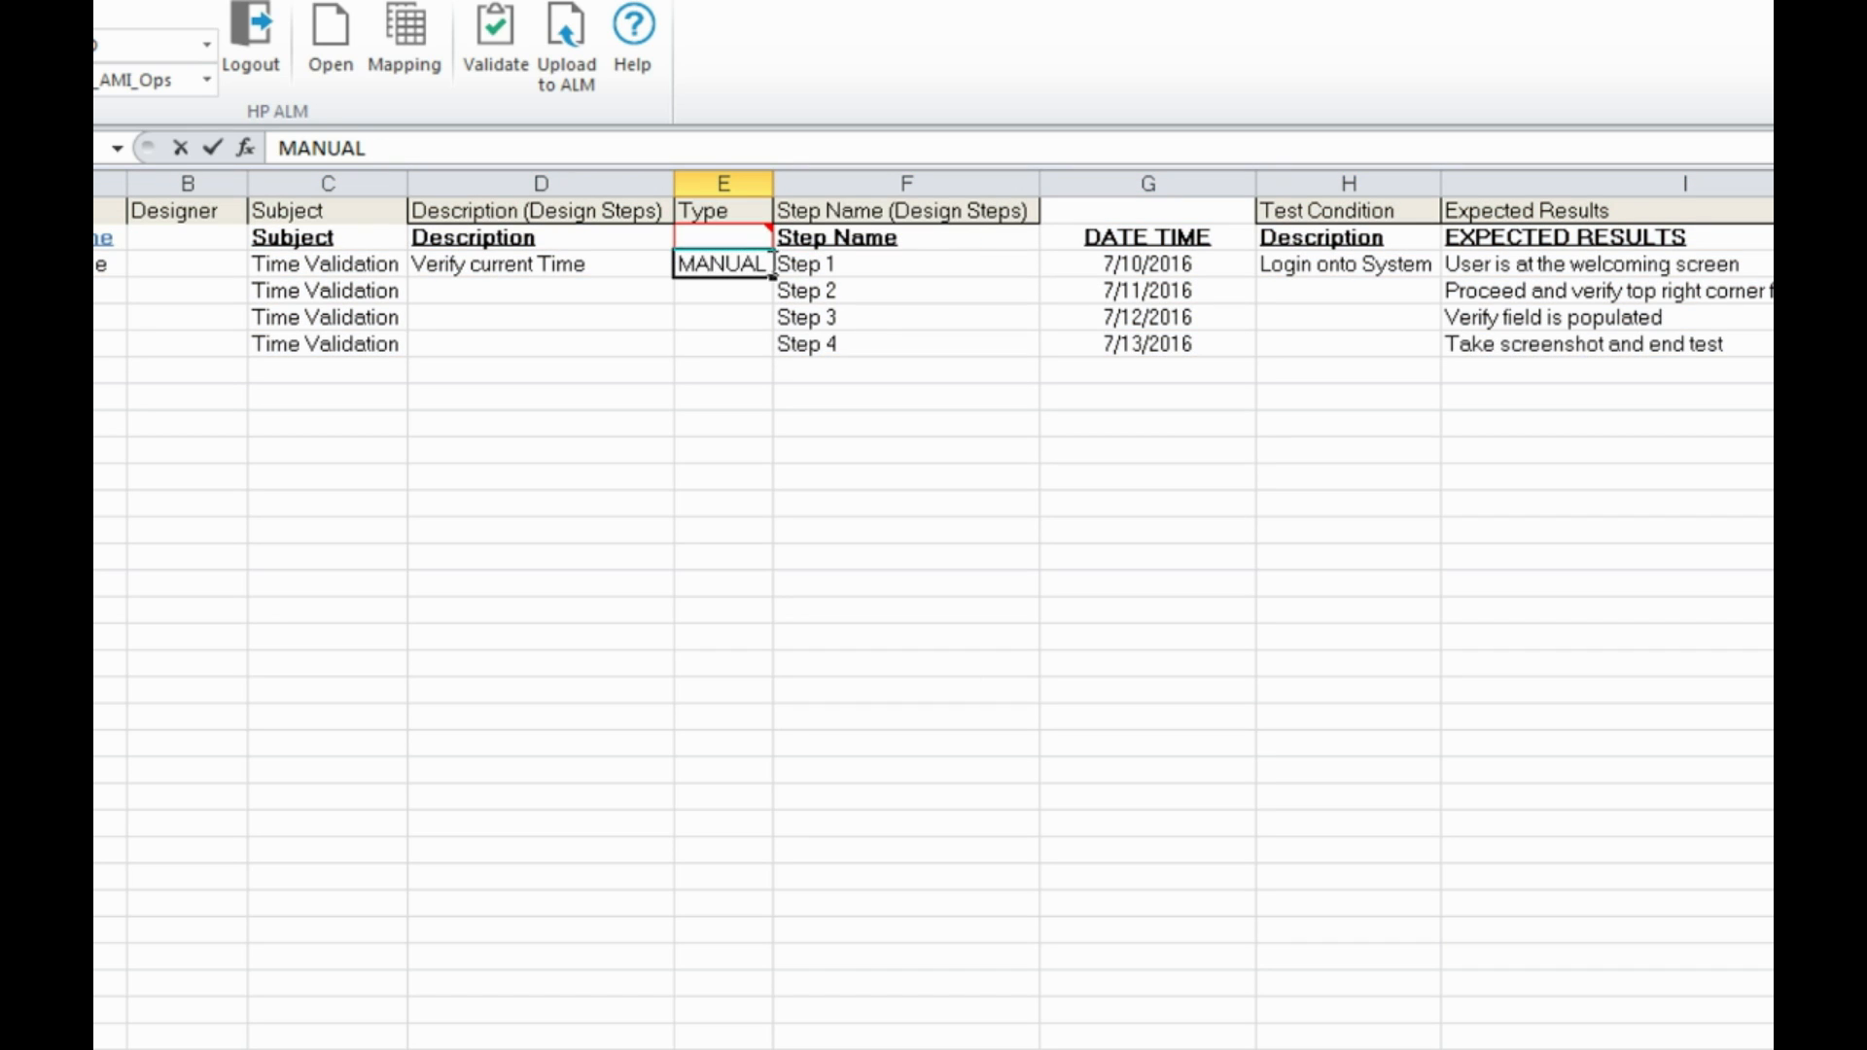
pyautogui.click(731, 369)
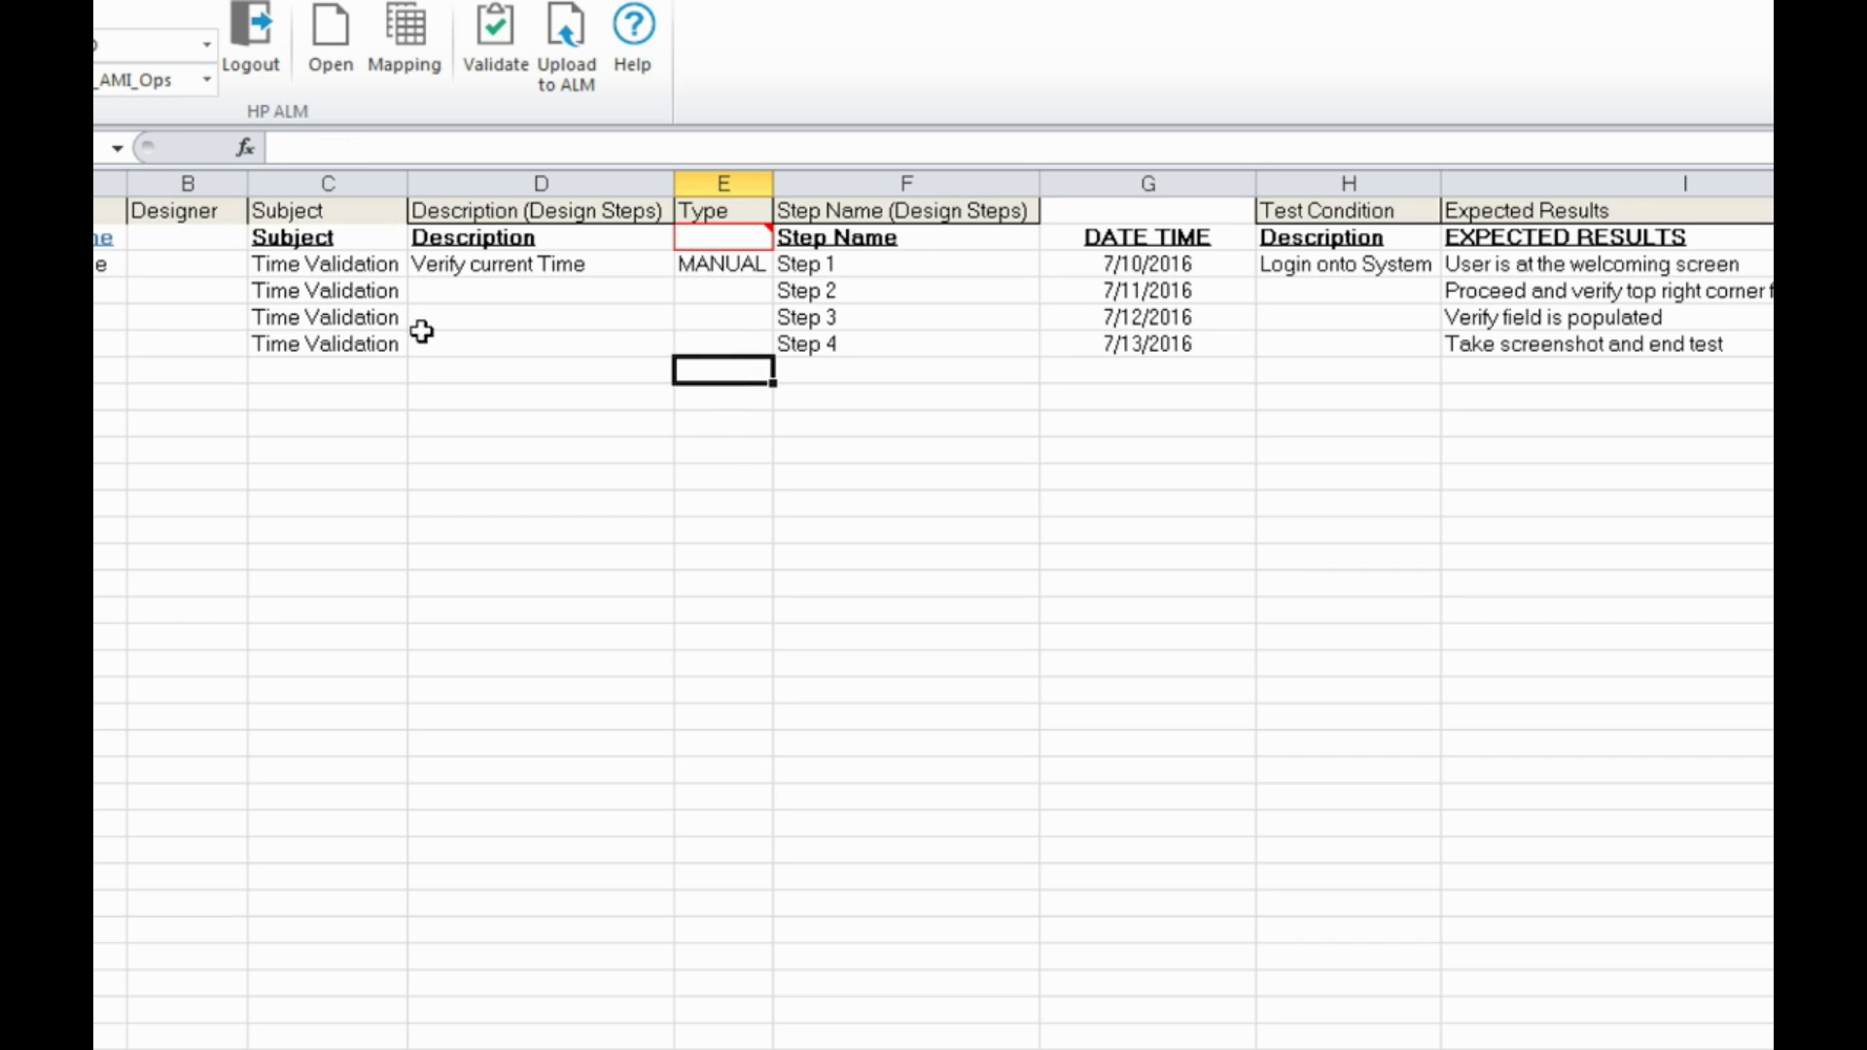
# Reselect the whole data range and rerun the validation on the edited Type column.
pyautogui.hotkey('ctrl', 'Home')
pyautogui.hotkey('ctrl', 'a')
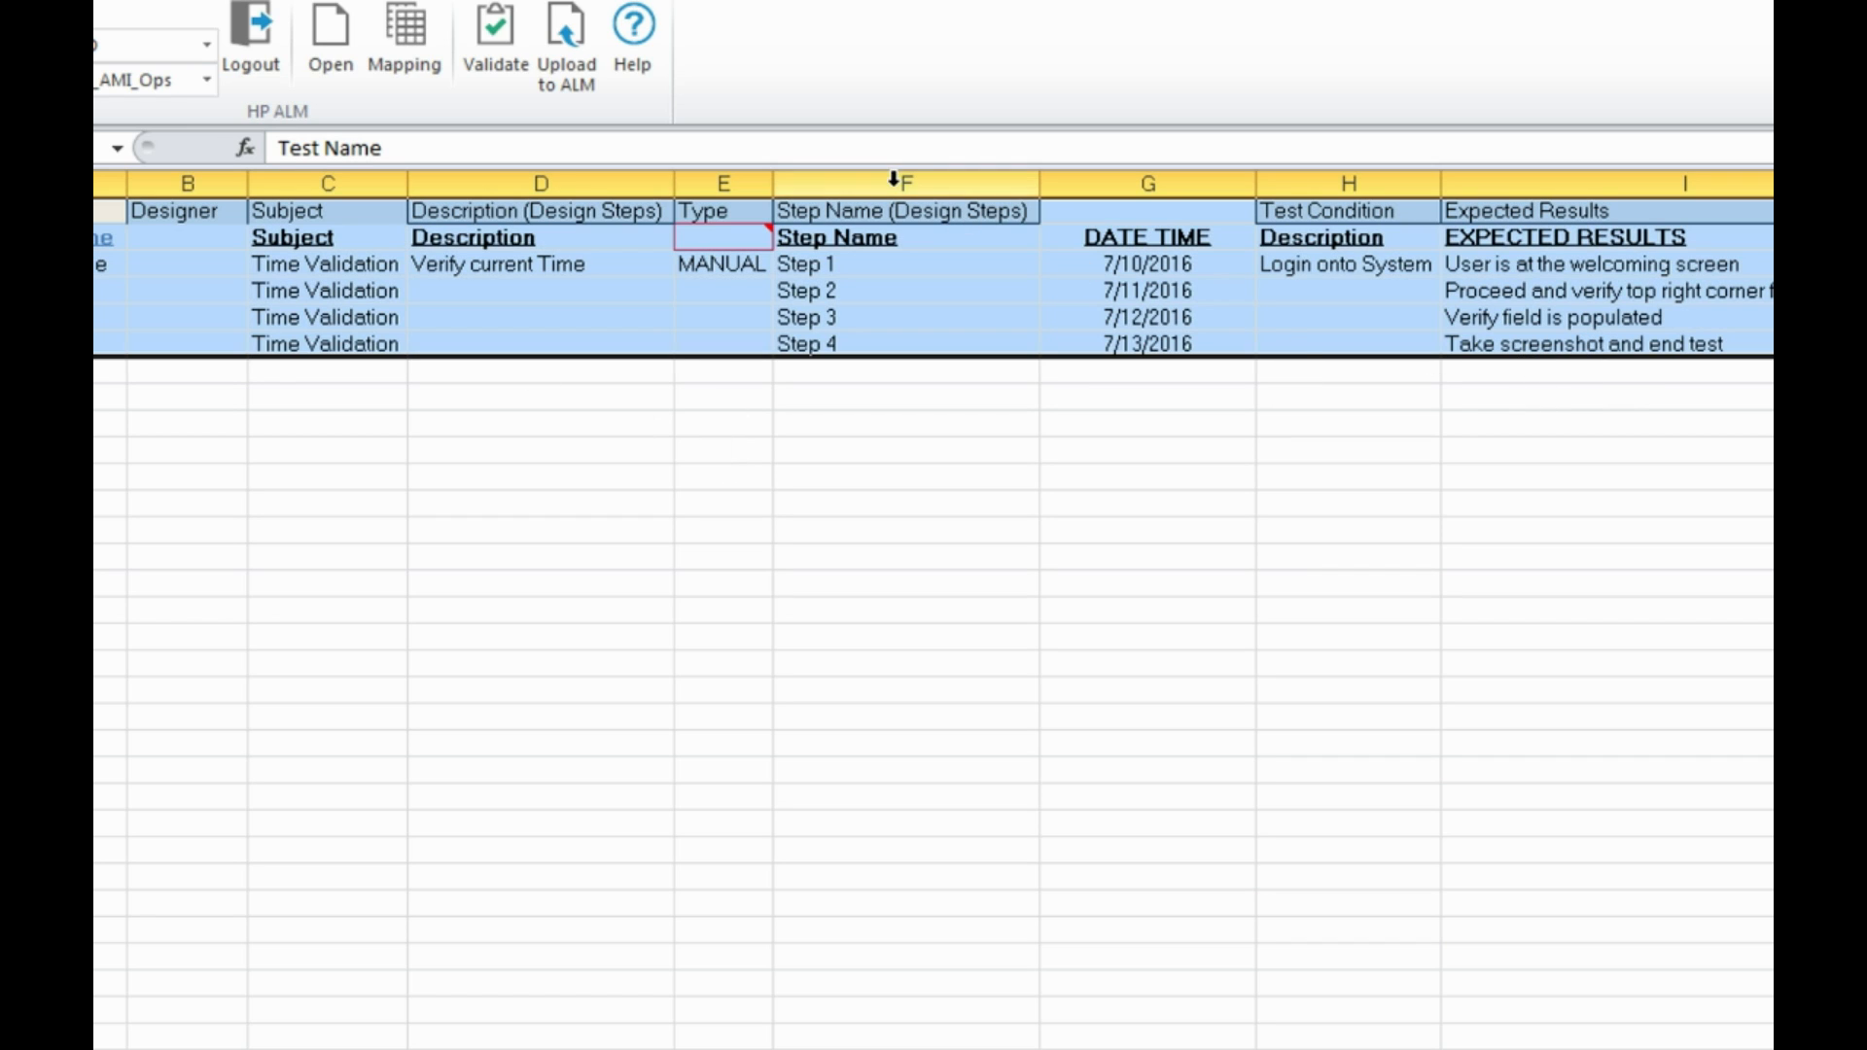
pyautogui.click(493, 43)
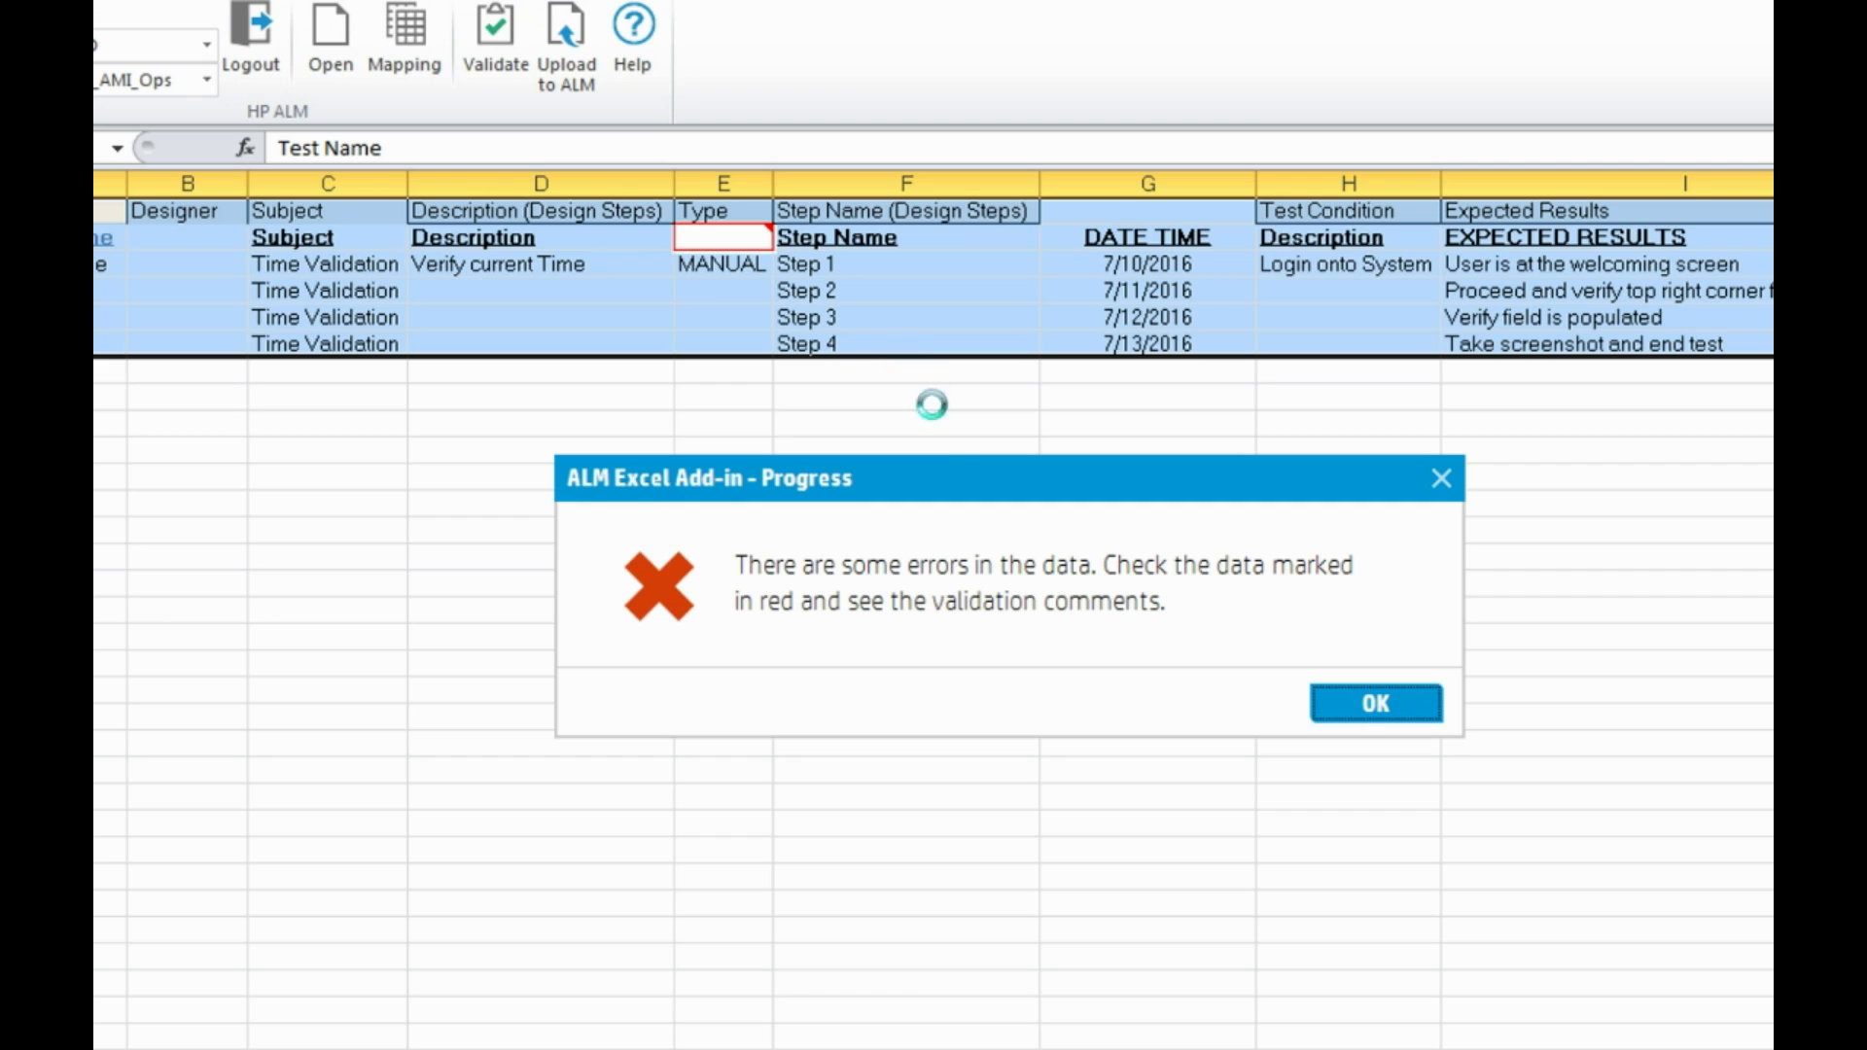
pyautogui.click(1350, 692)
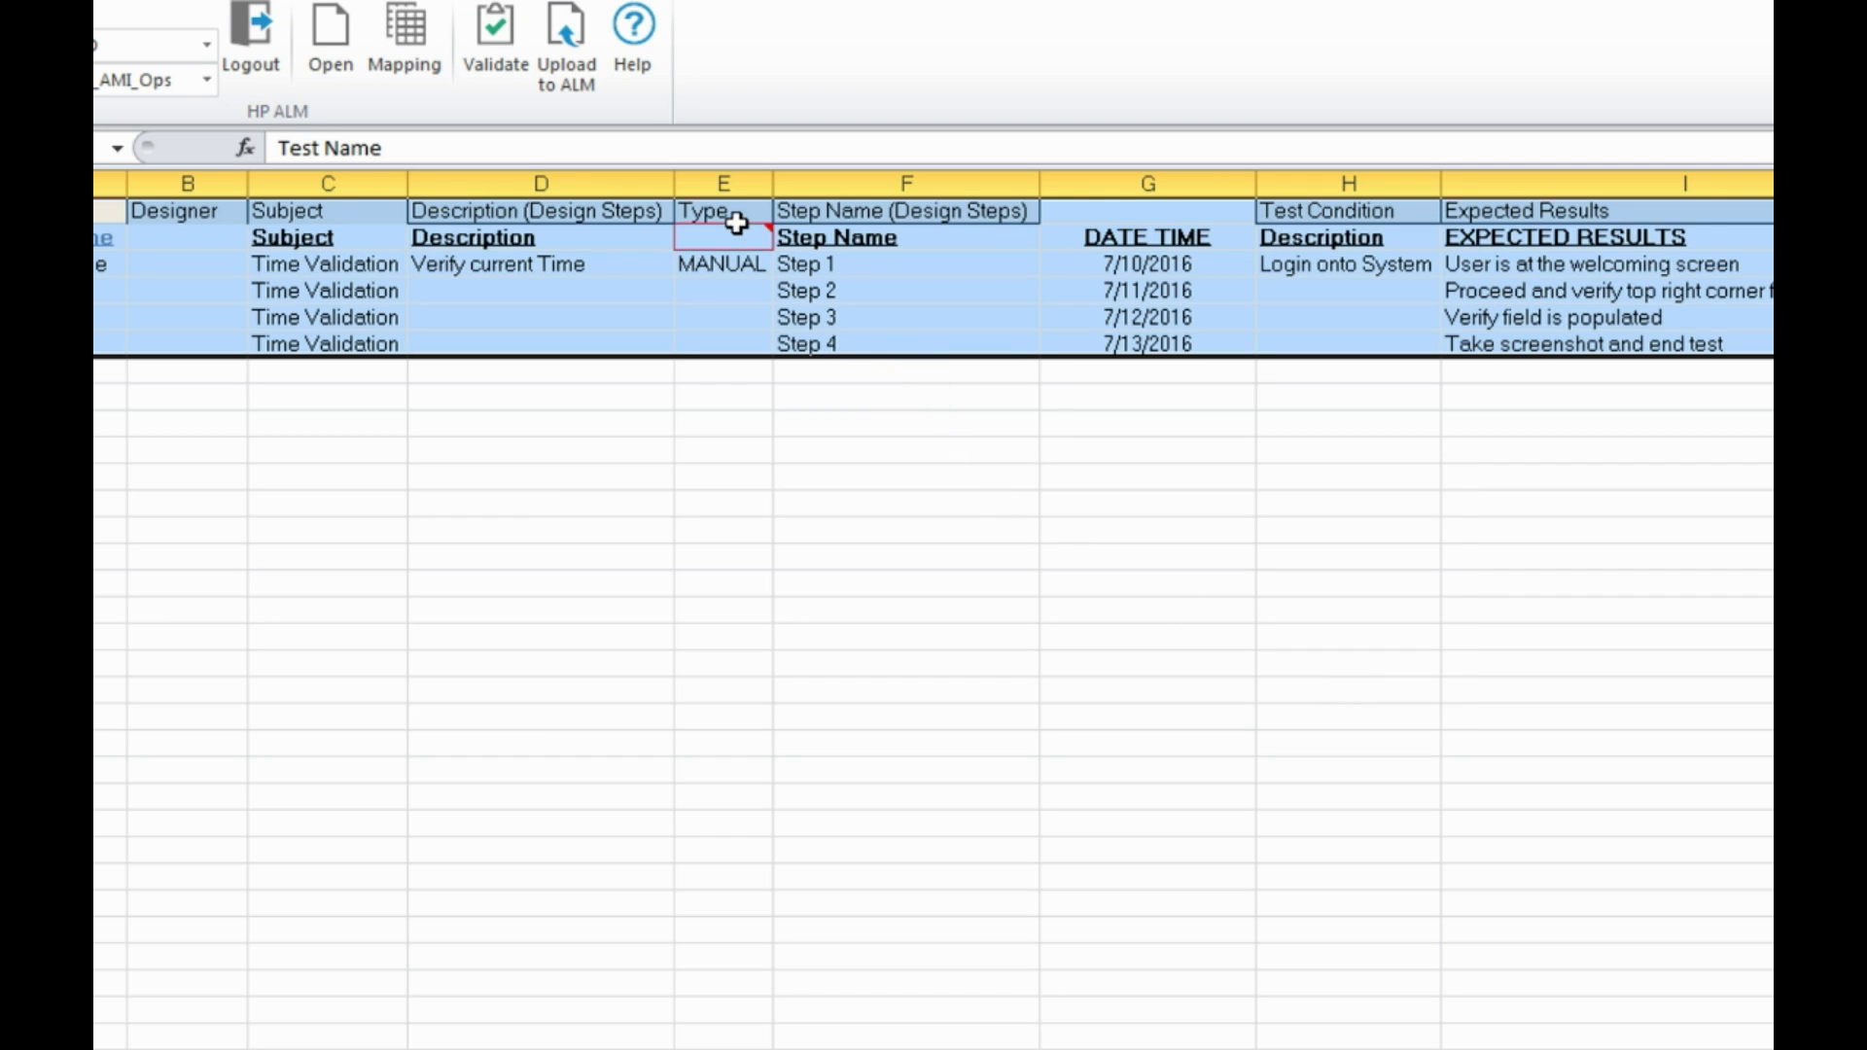
pyautogui.moveTo(728, 237)
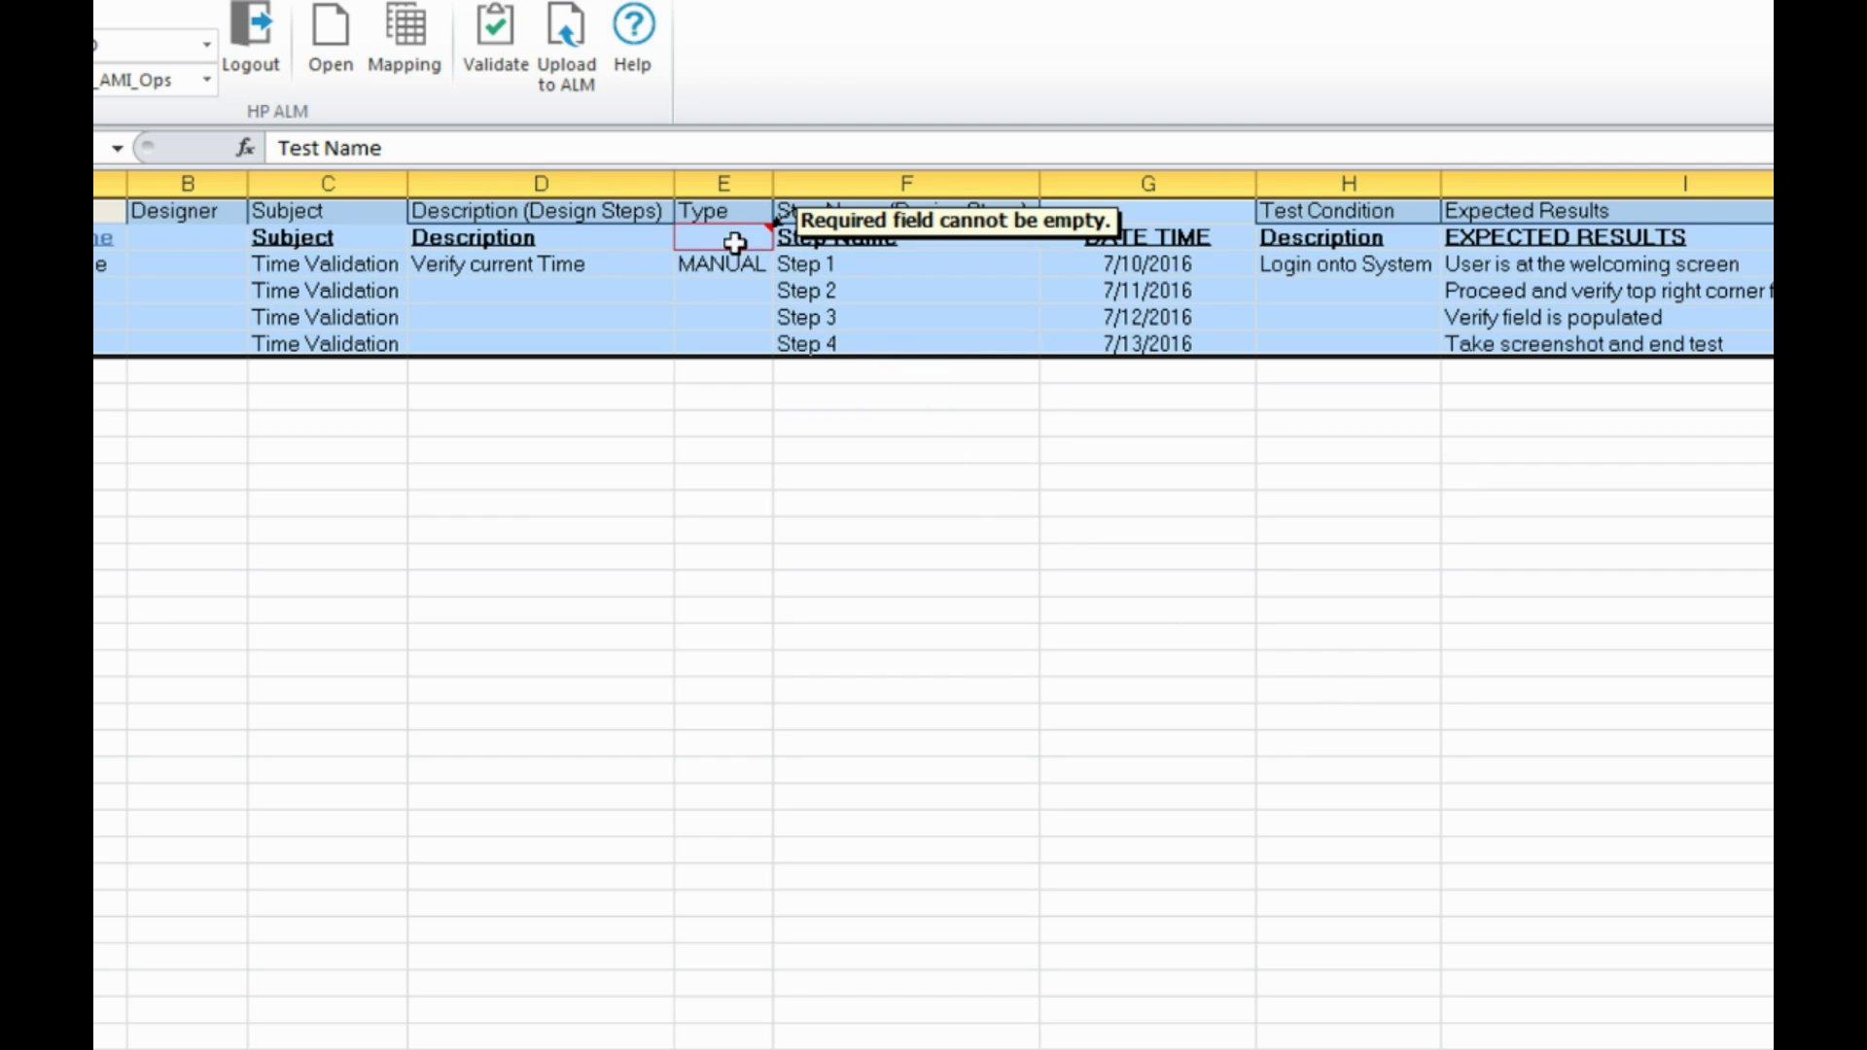
pyautogui.click(736, 264)
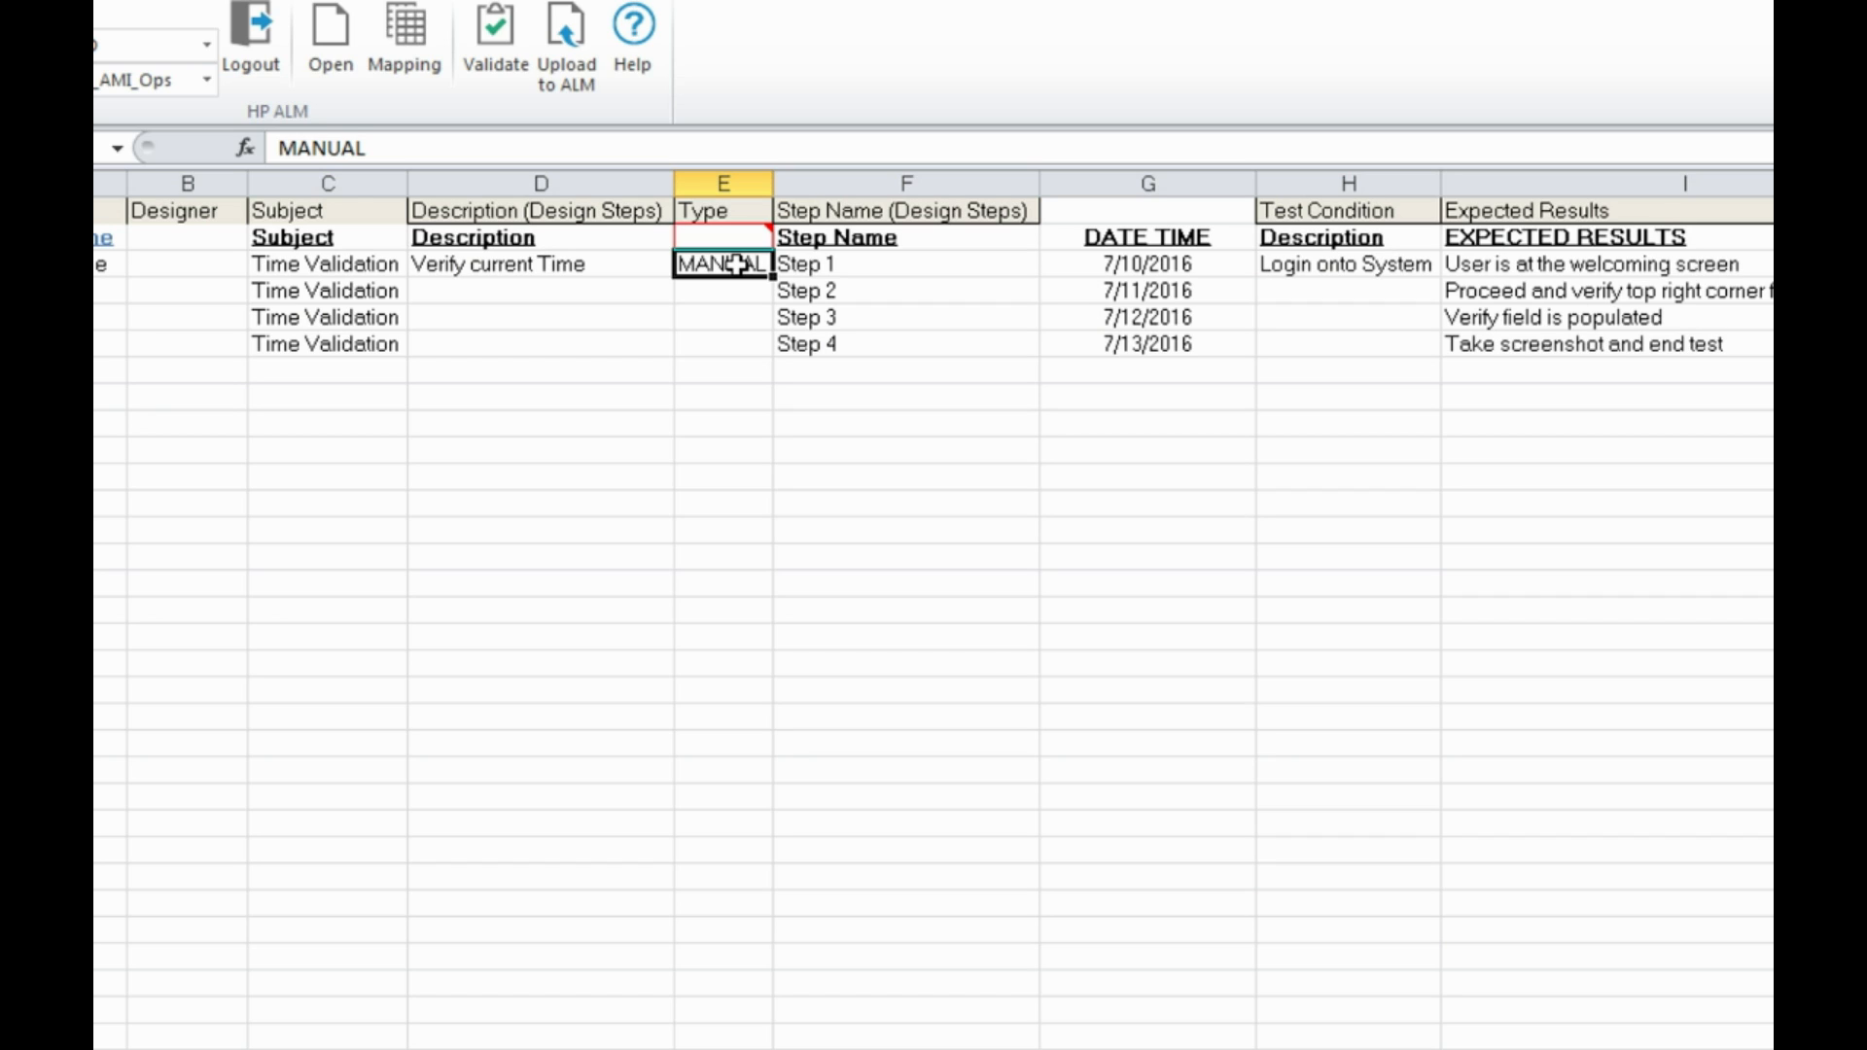
pyautogui.doubleClick(736, 264)
pyautogui.doubleClick(736, 263)
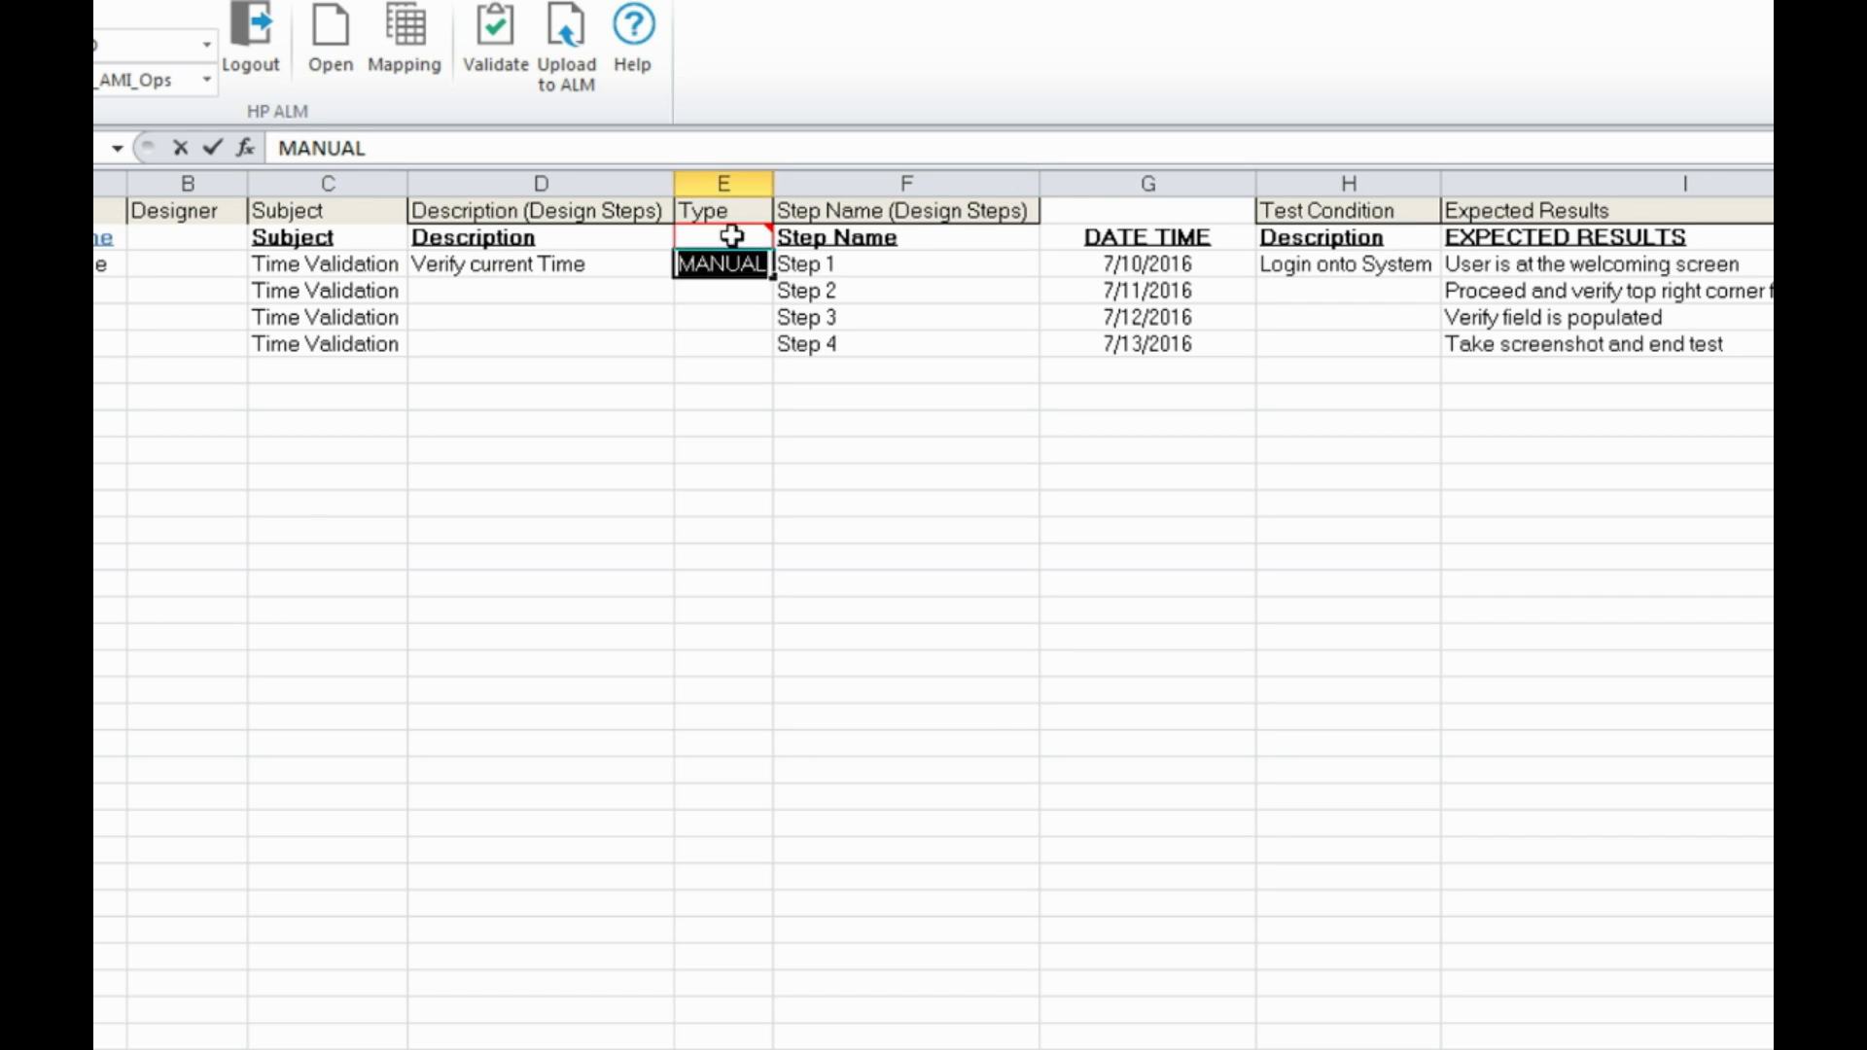
pyautogui.click(730, 237)
pyautogui.moveTo(731, 236)
pyautogui.write('1.   the C:\\Program Files\\Hewlett-Packard\\Addins')
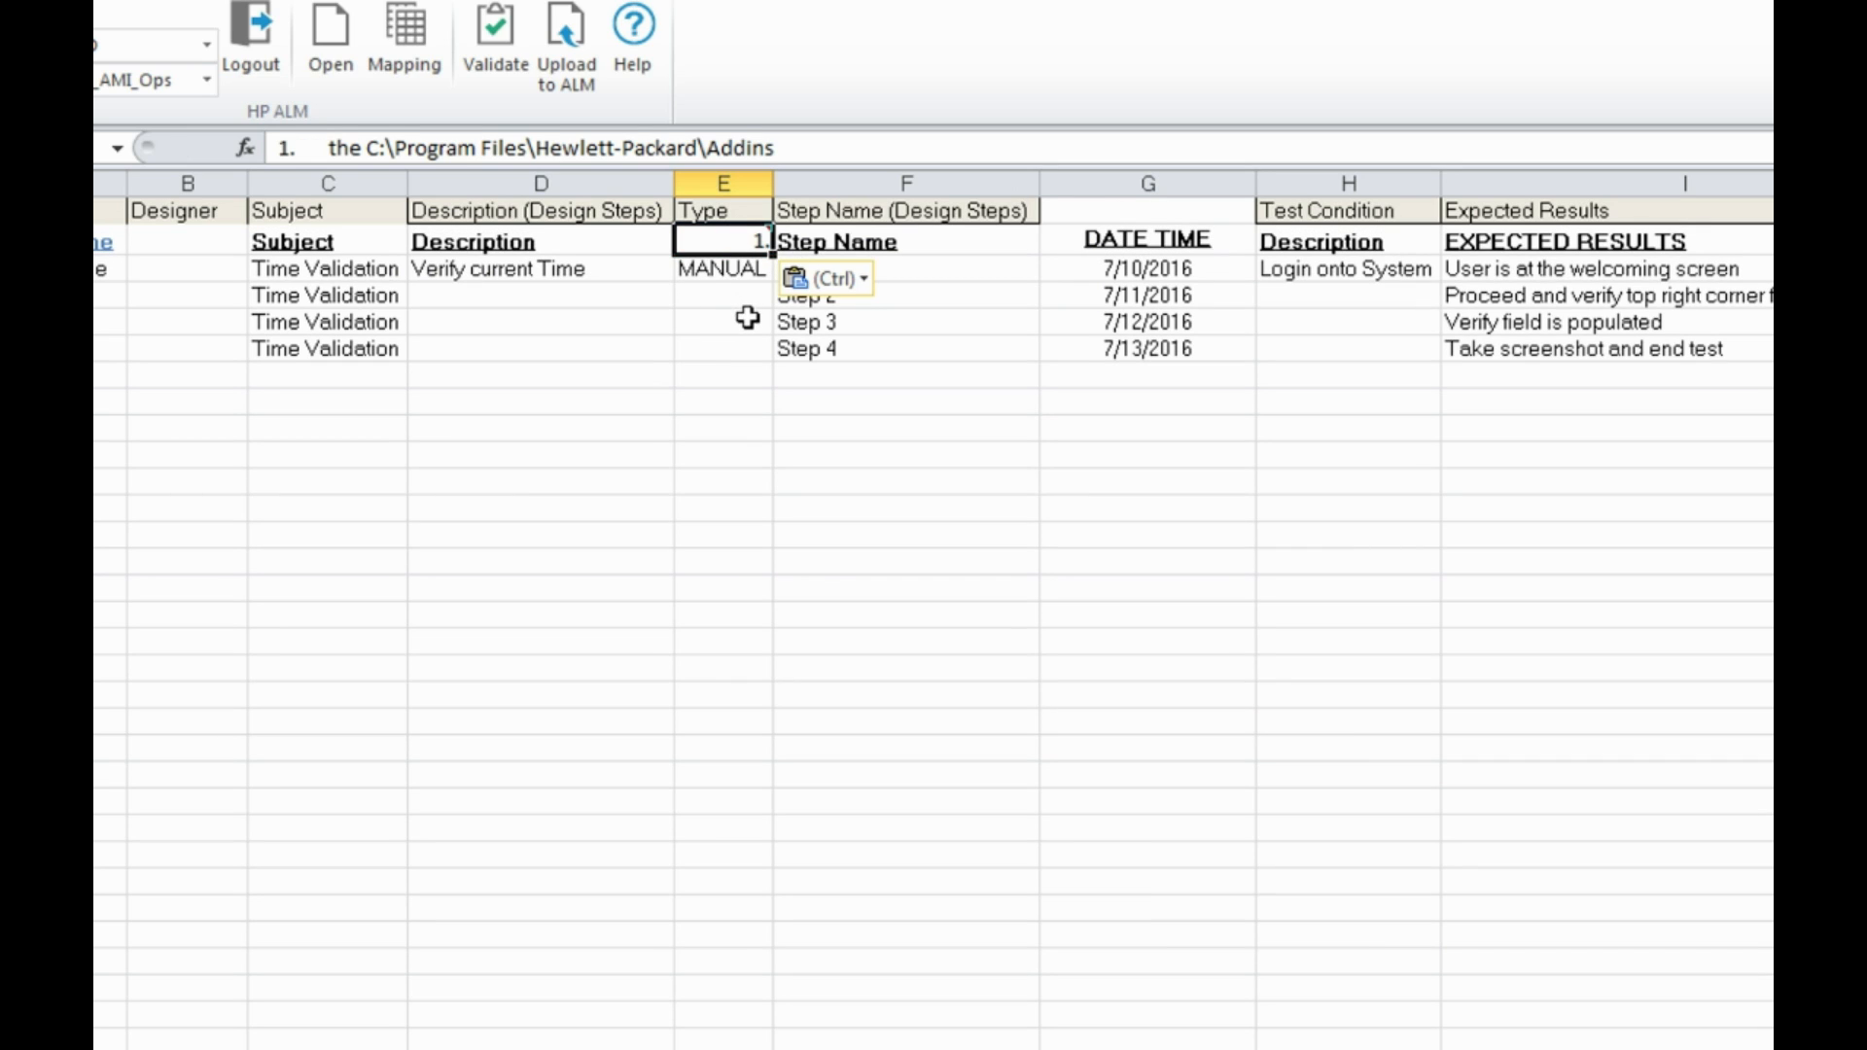
pyautogui.hotkey('ctrl', 'z')
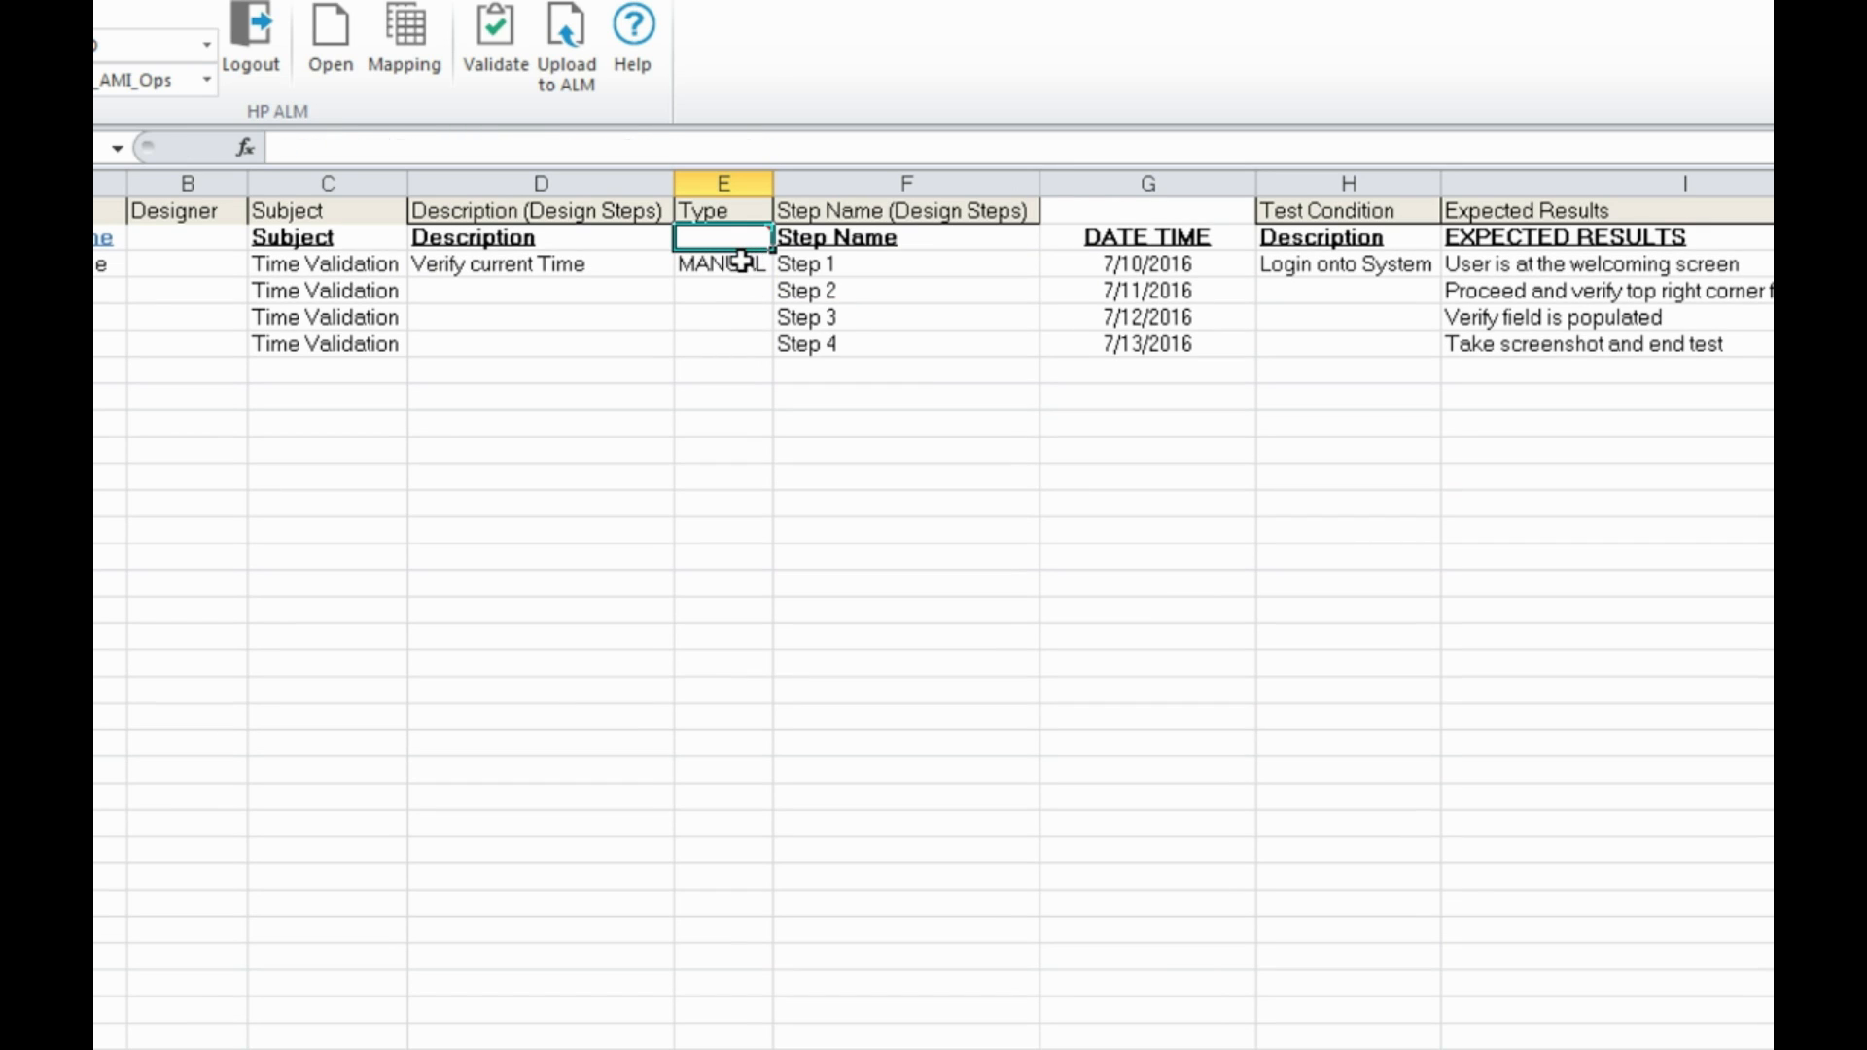
# Move the MANUAL value from the Step 1 row into the empty cell directly below the Type header.
pyautogui.click(744, 264)
pyautogui.click(729, 237)
pyautogui.moveTo(733, 234)
pyautogui.write('MANUAL')
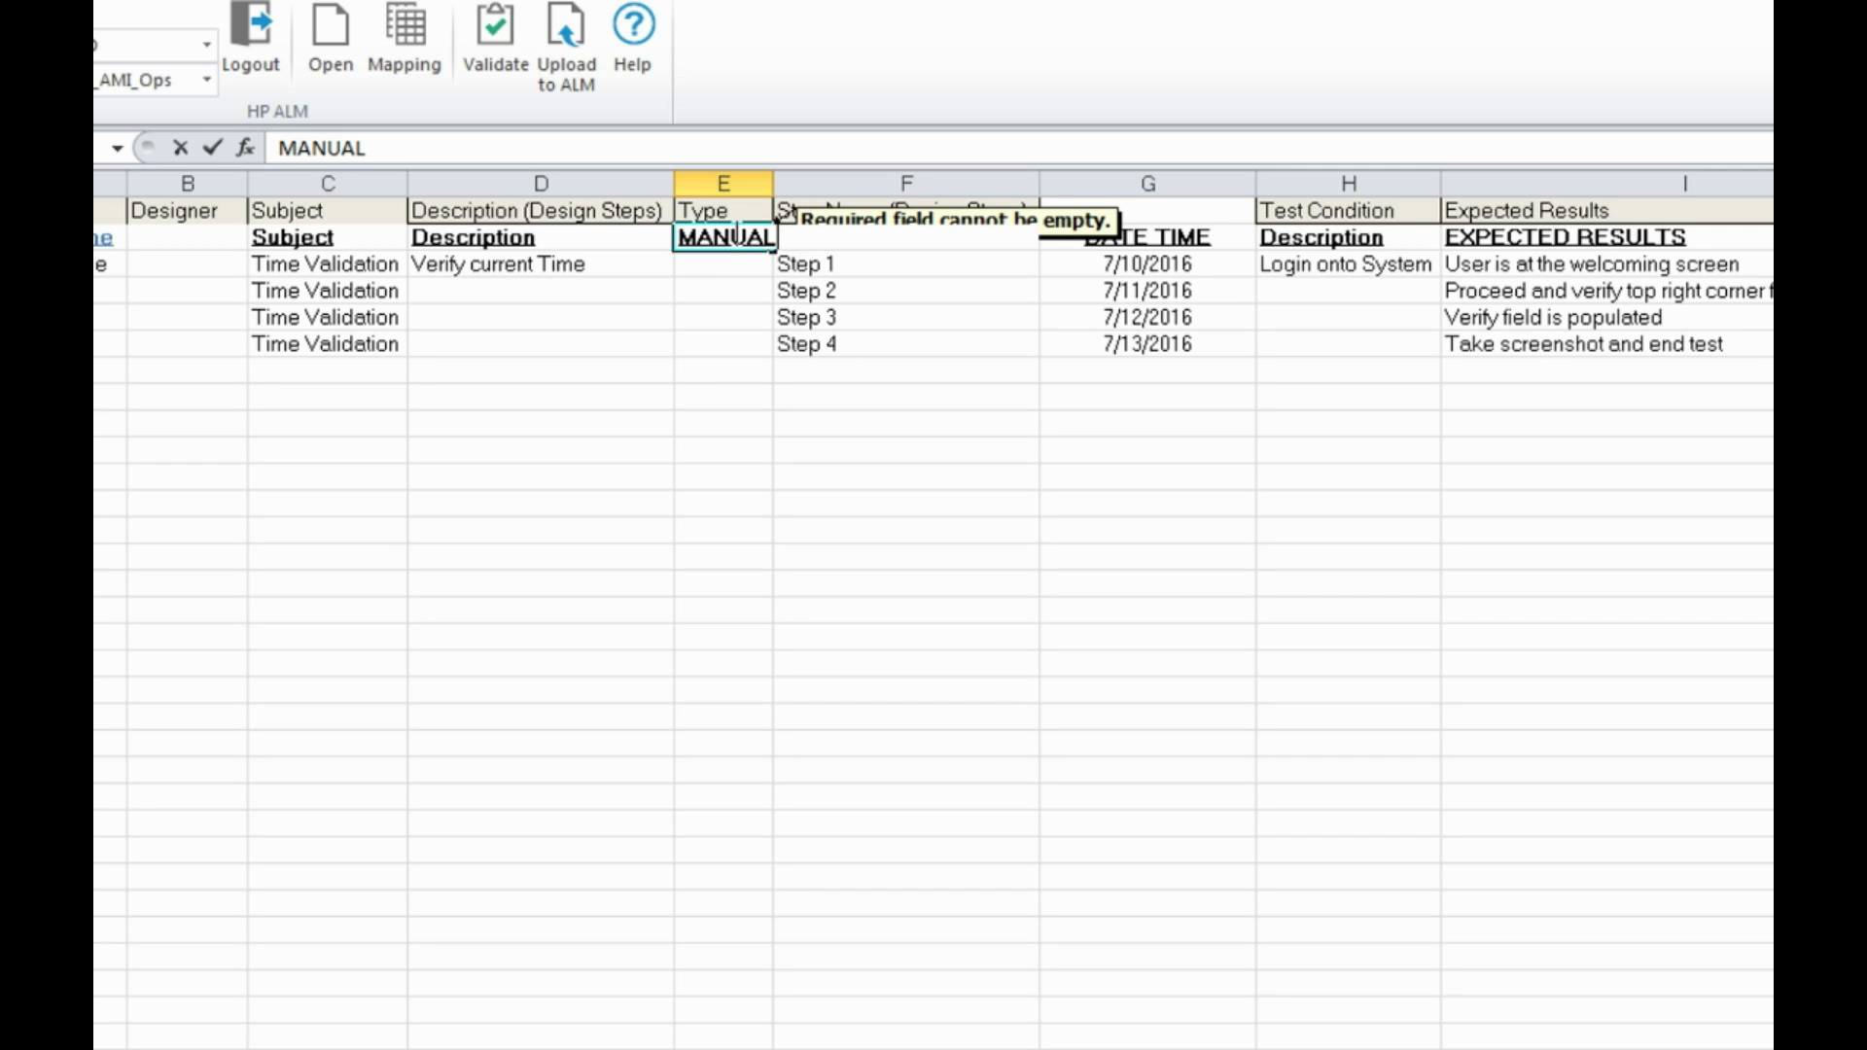
pyautogui.click(838, 423)
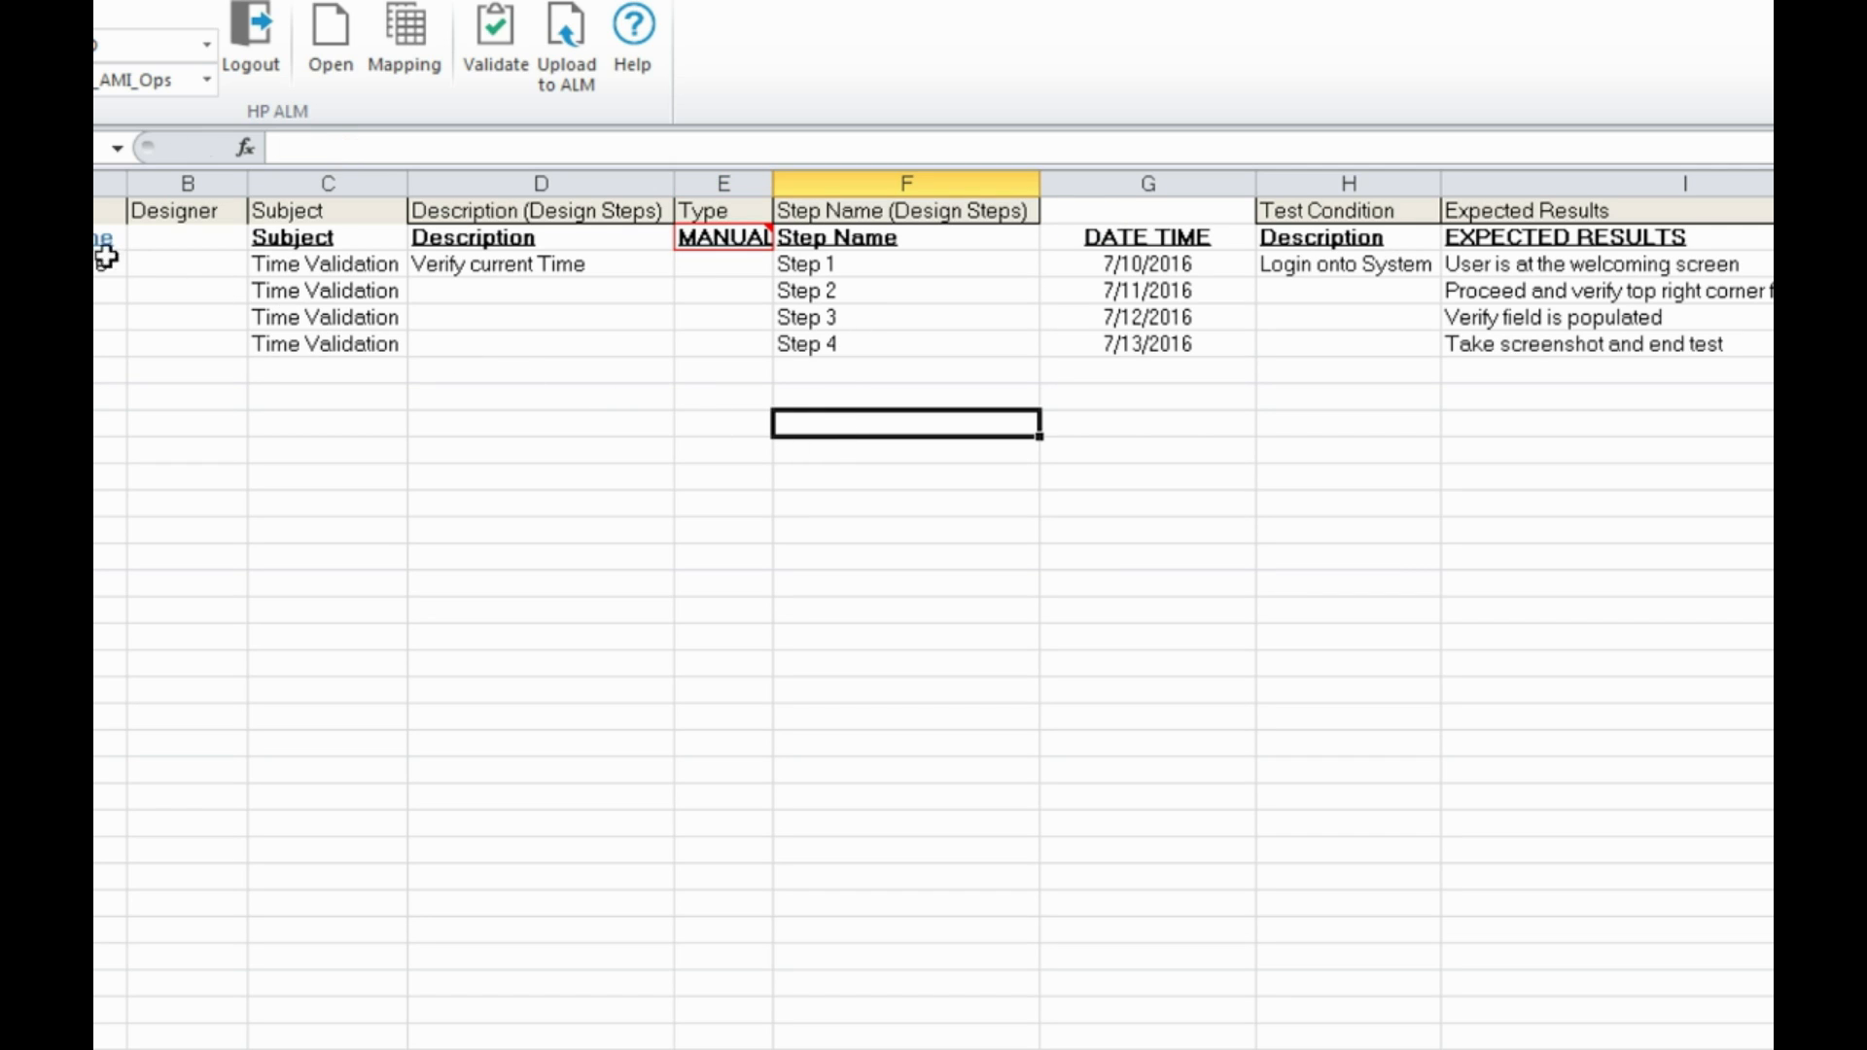
# Select the range from the mapped header row to the Step 4 row, validate it and upload it to ALM.
pyautogui.hotkey('ctrl', 'Home')
pyautogui.keyDown('shift'); pyautogui.click(1459, 345); pyautogui.keyUp('shift')
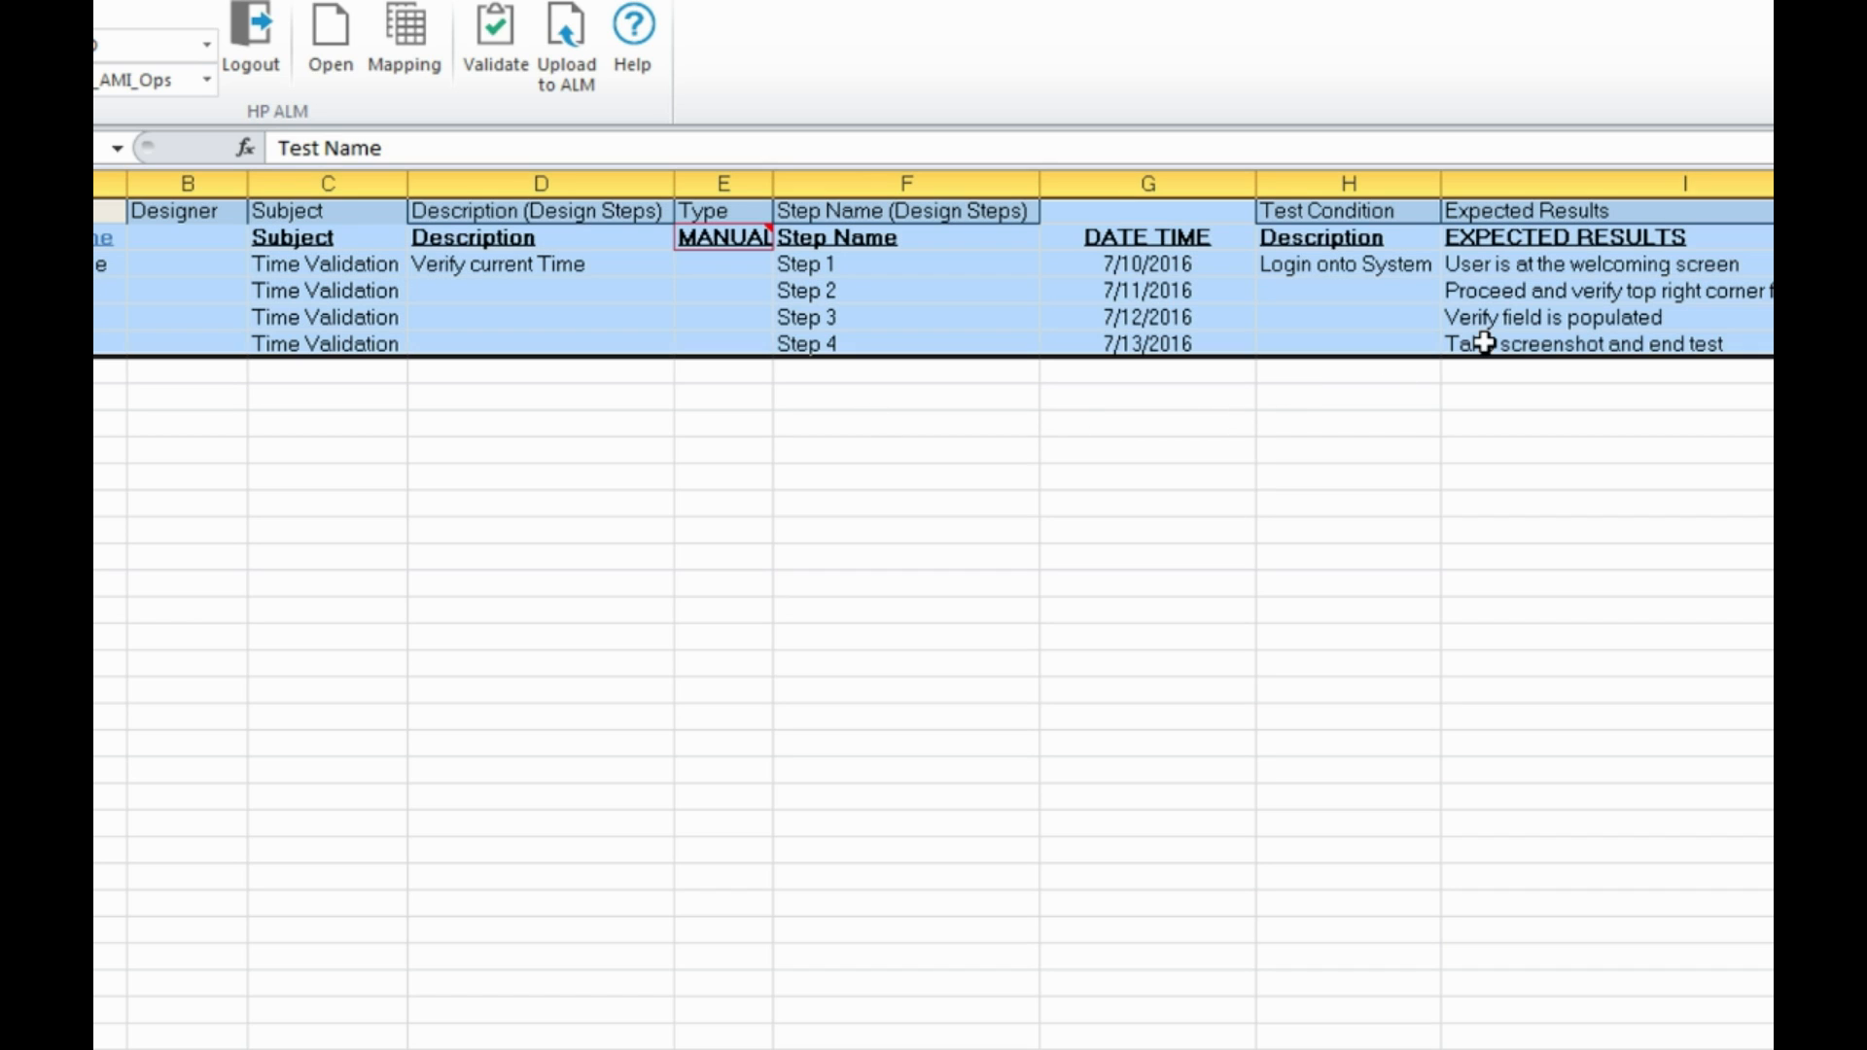
pyautogui.click(498, 50)
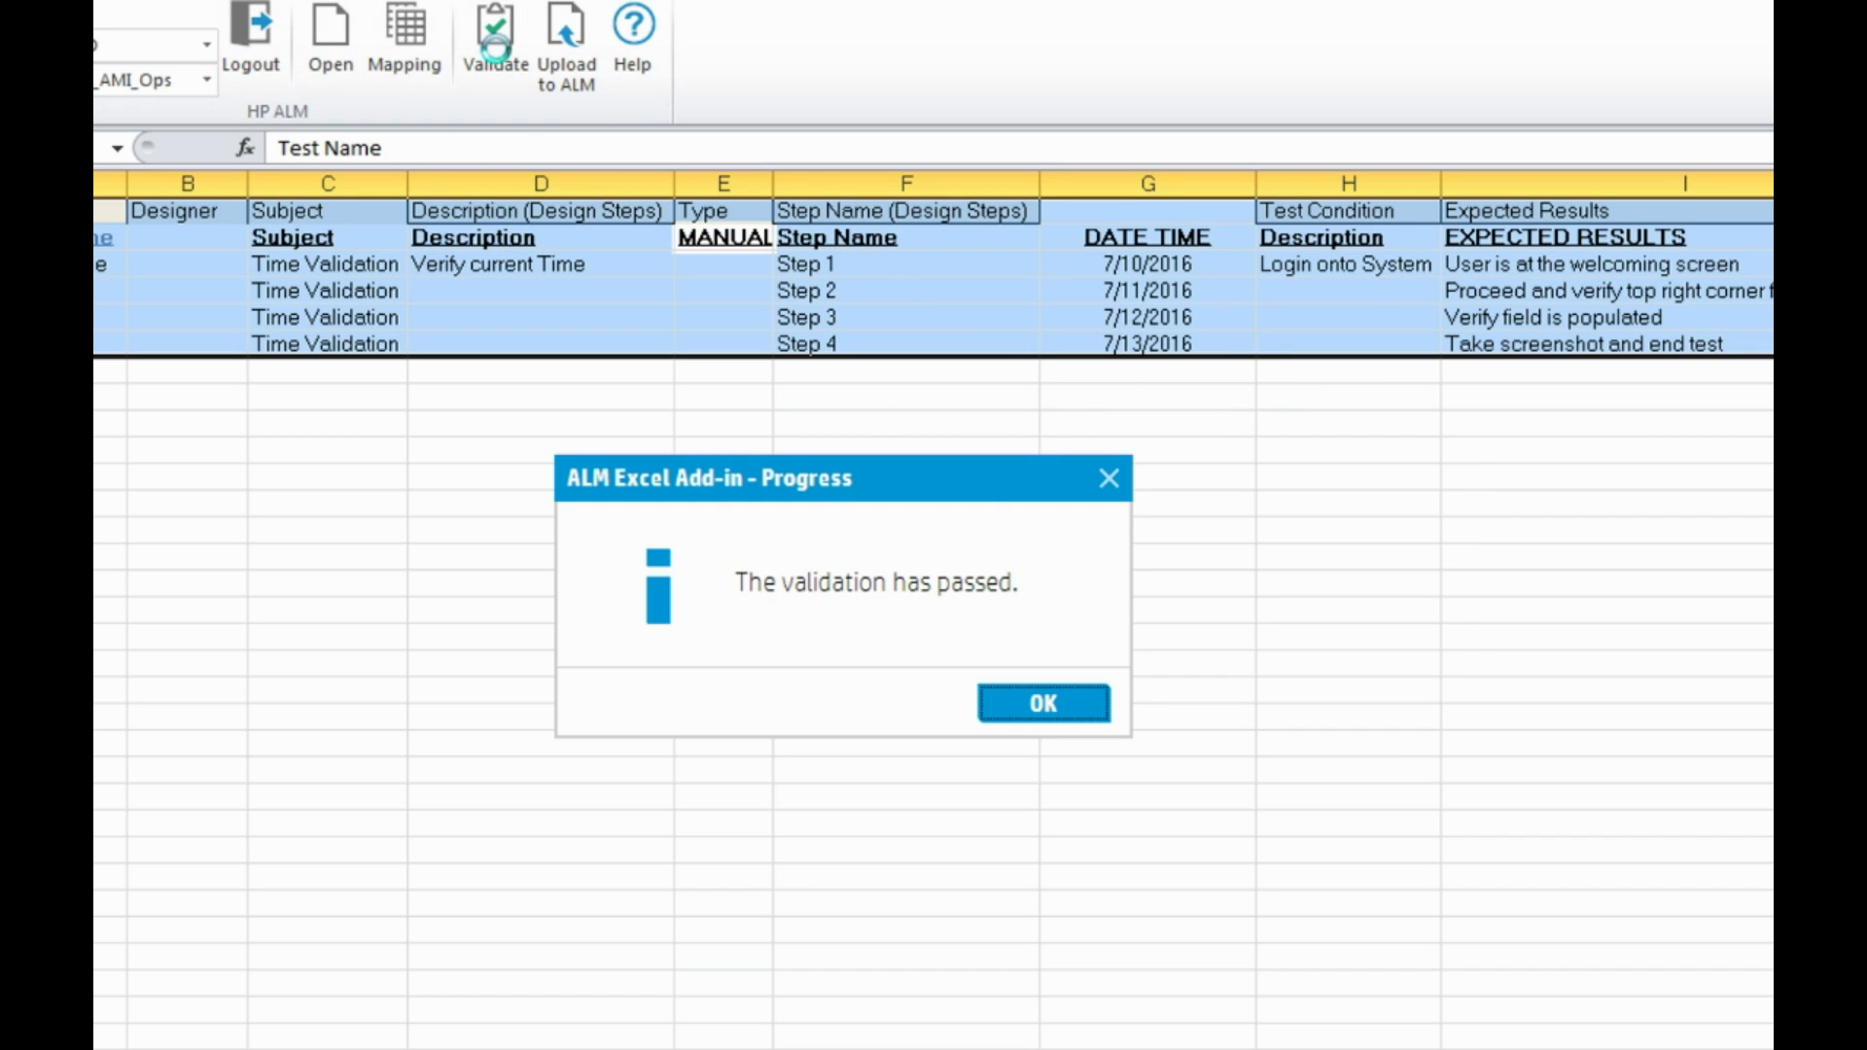
pyautogui.click(1044, 700)
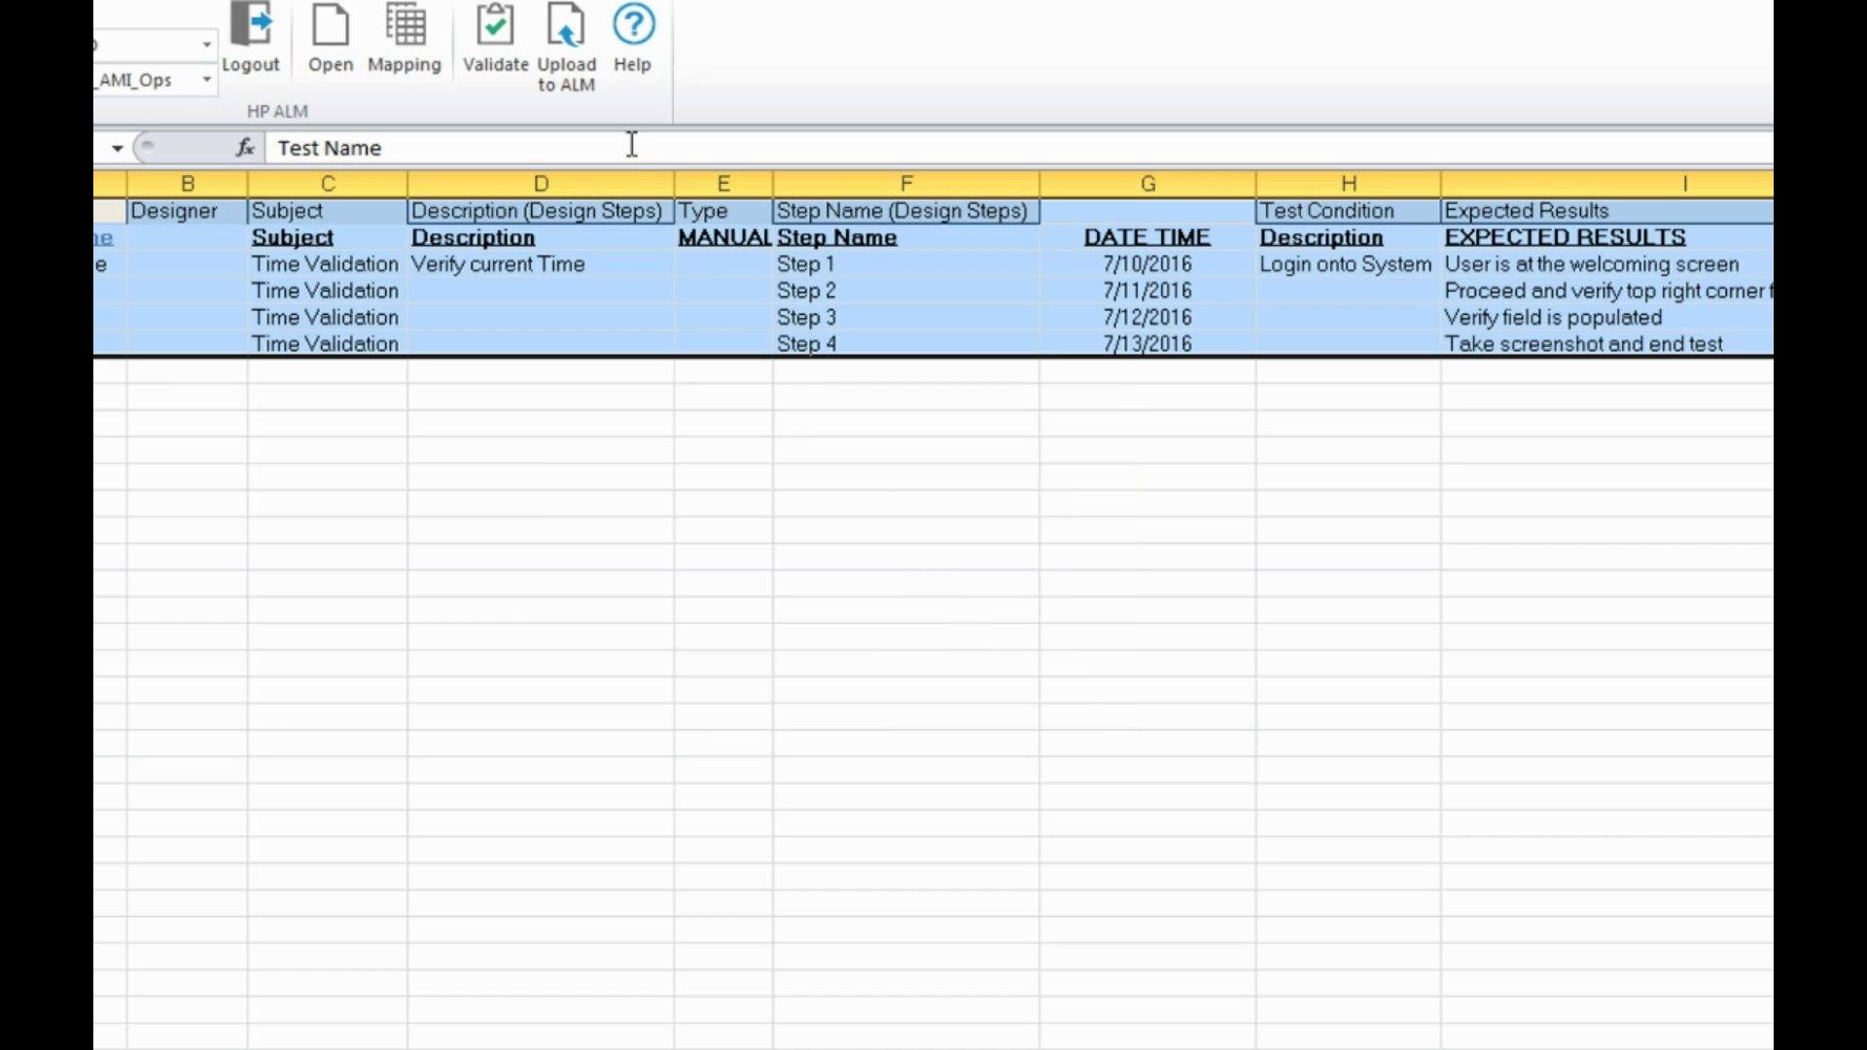
pyautogui.click(574, 58)
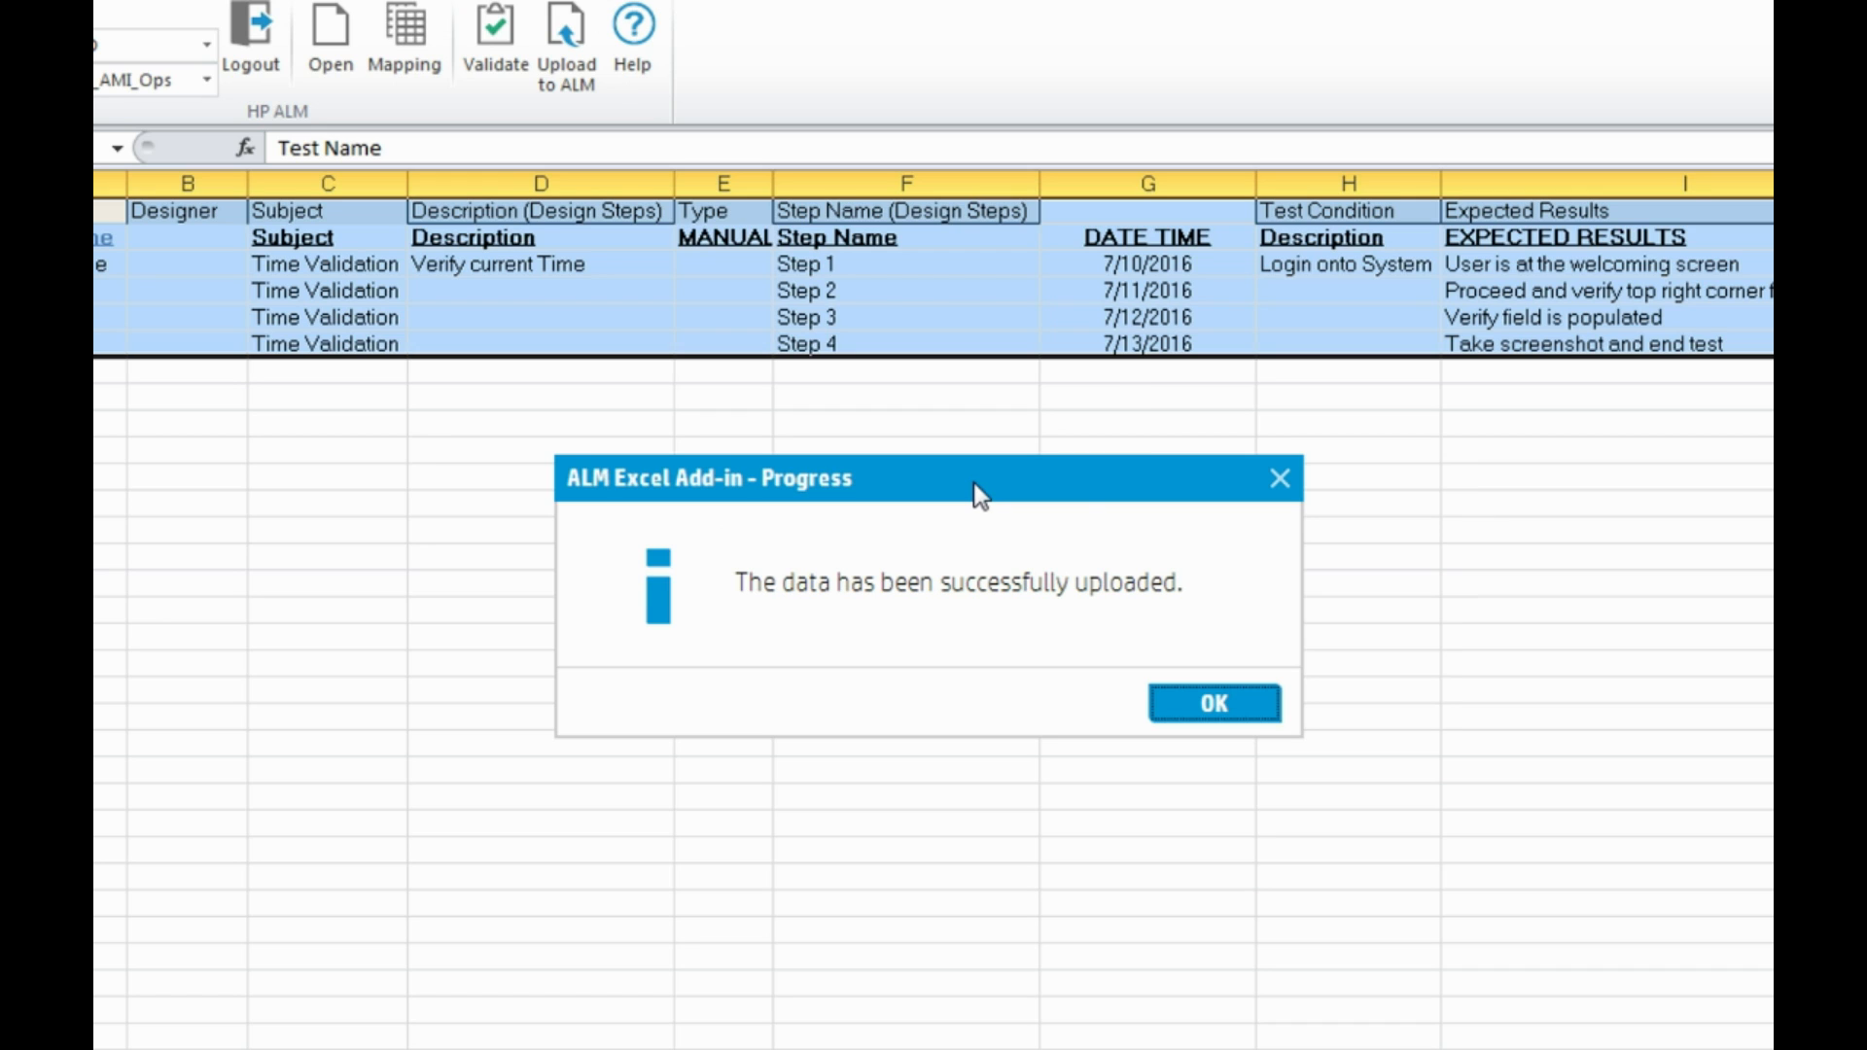
pyautogui.click(1231, 713)
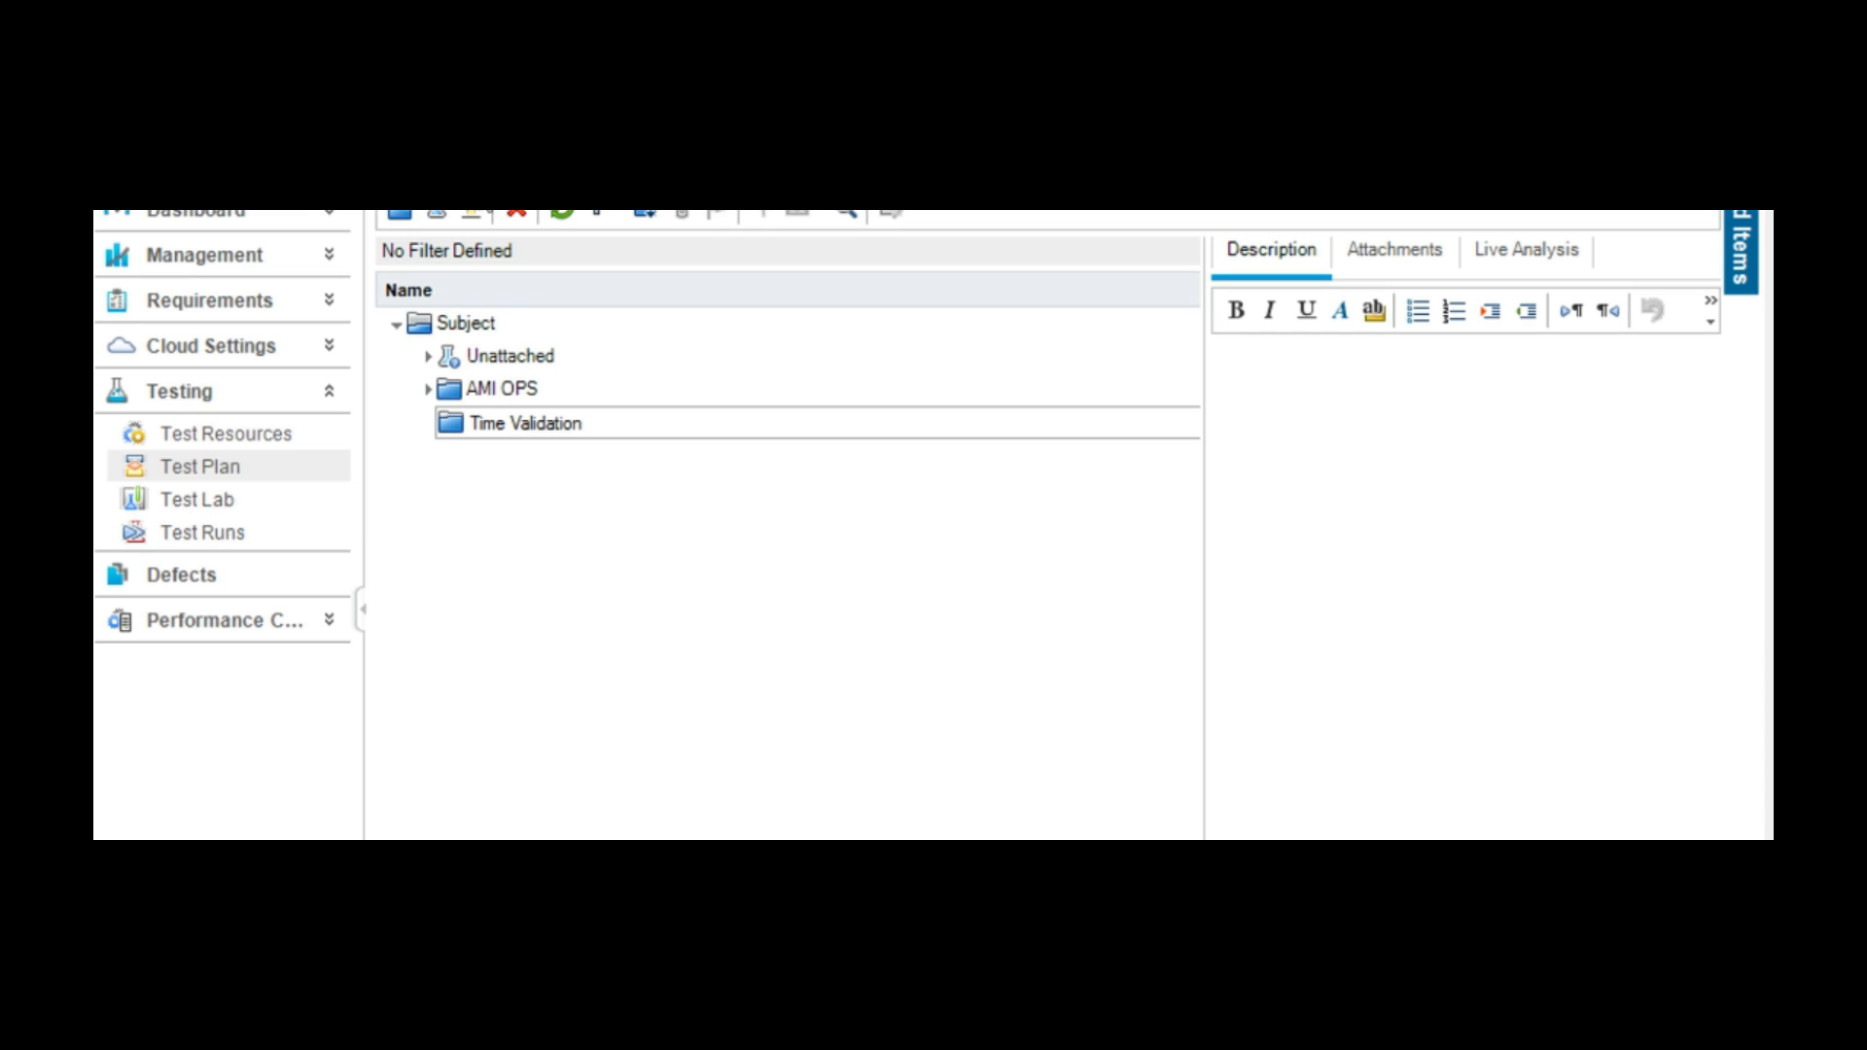
# Refresh the ALM test plan tree and open the Verfiy Systen Time test in the Time Validation folder to check its details.
pyautogui.click(564, 224)
pyautogui.click(807, 457)
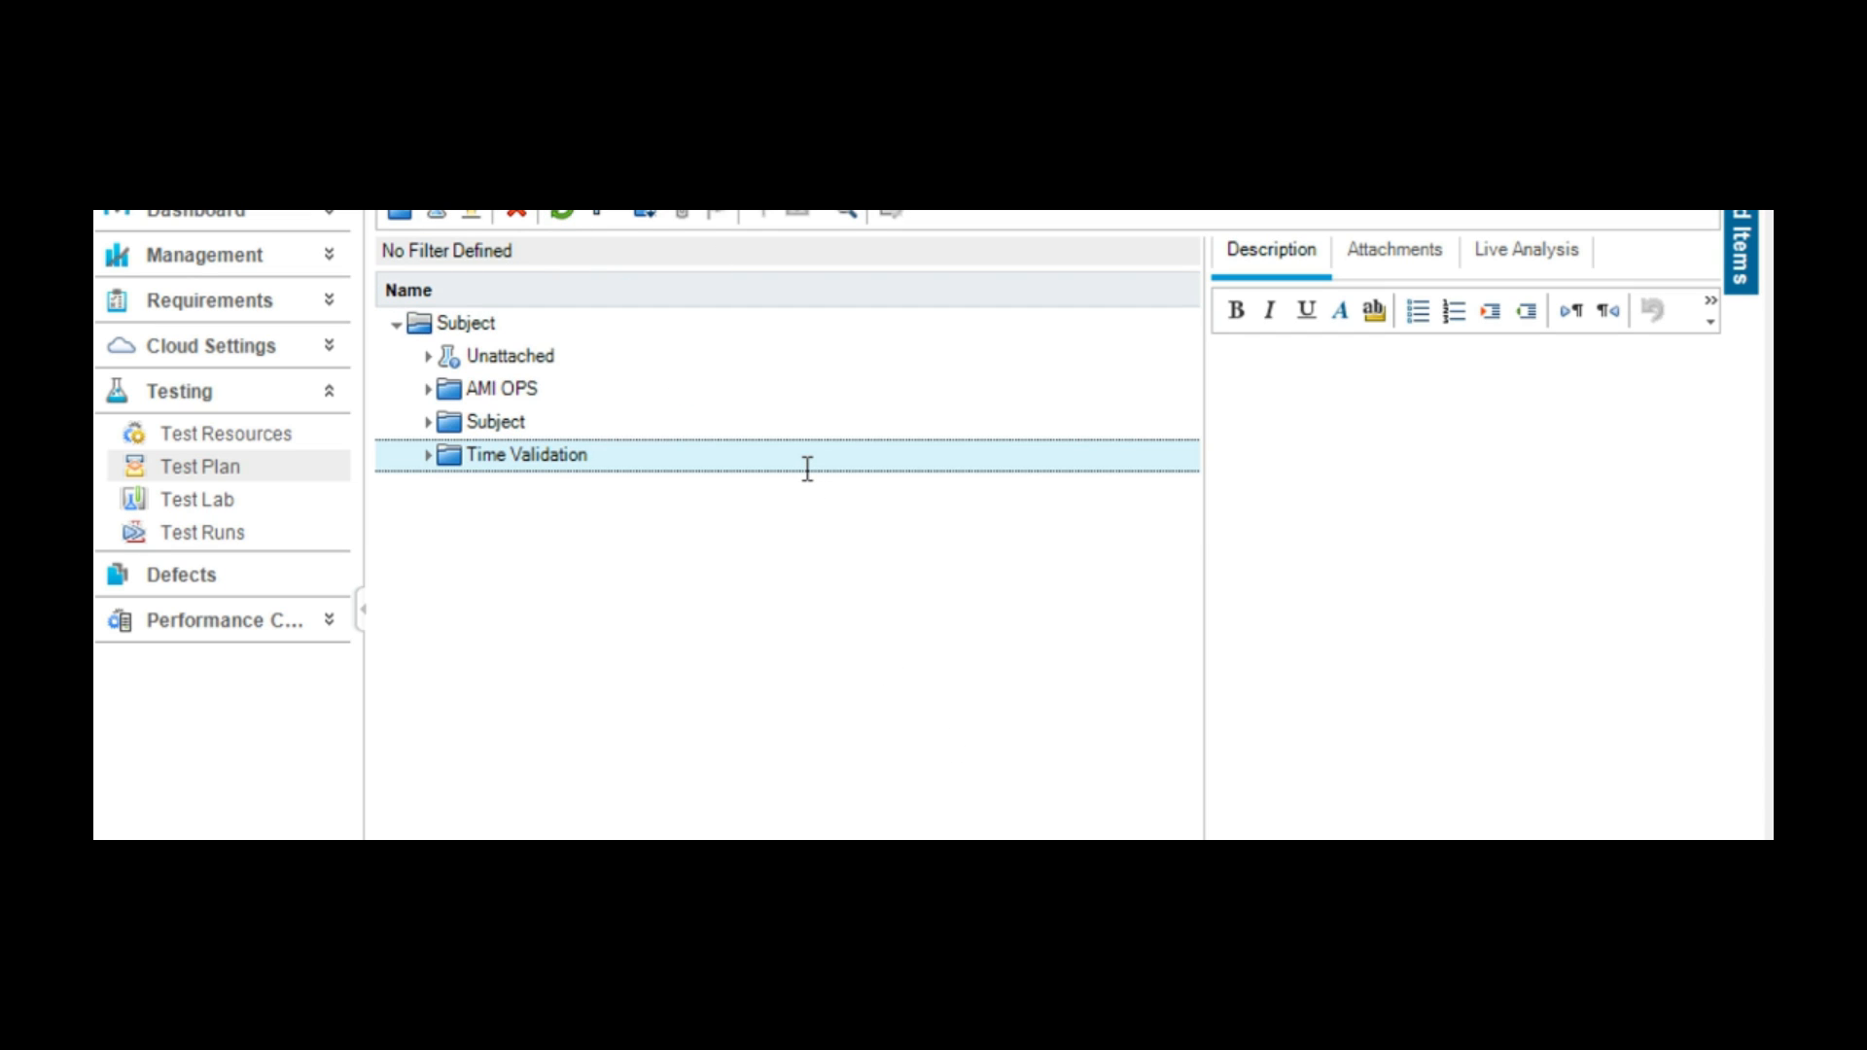
pyautogui.click(428, 457)
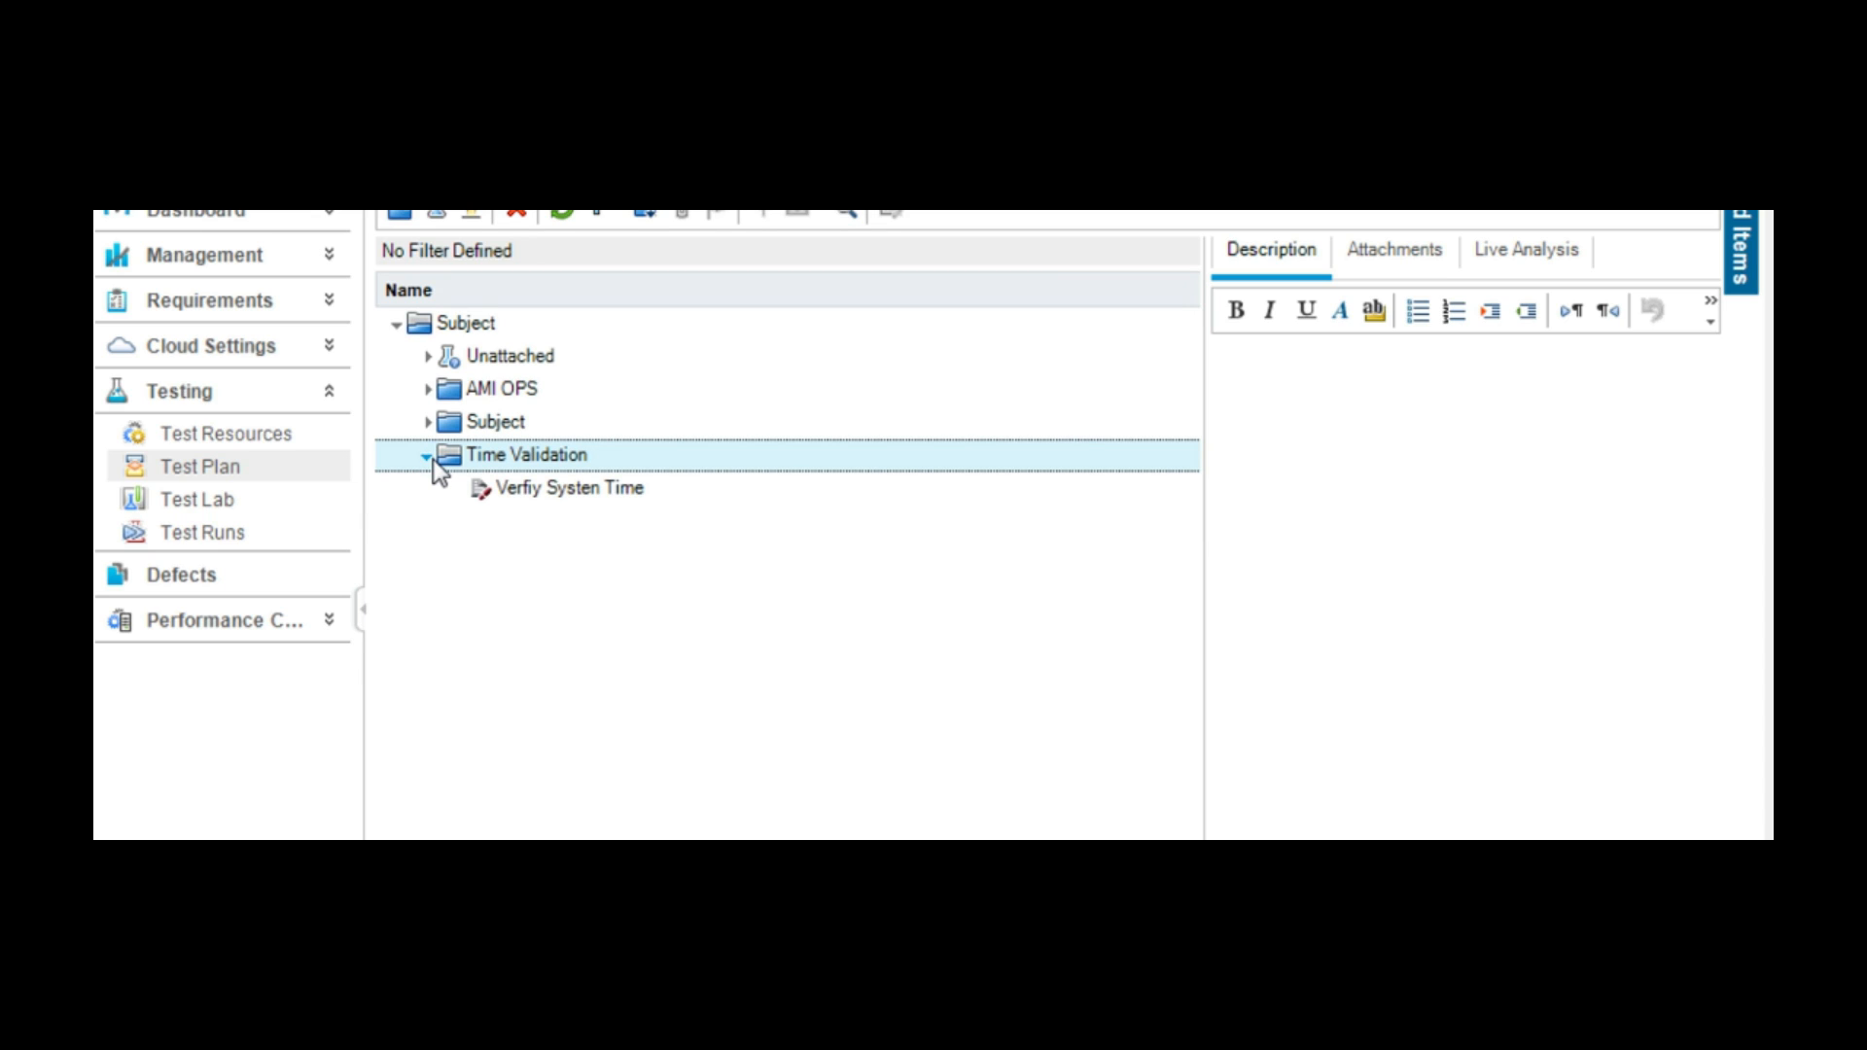
pyautogui.click(618, 494)
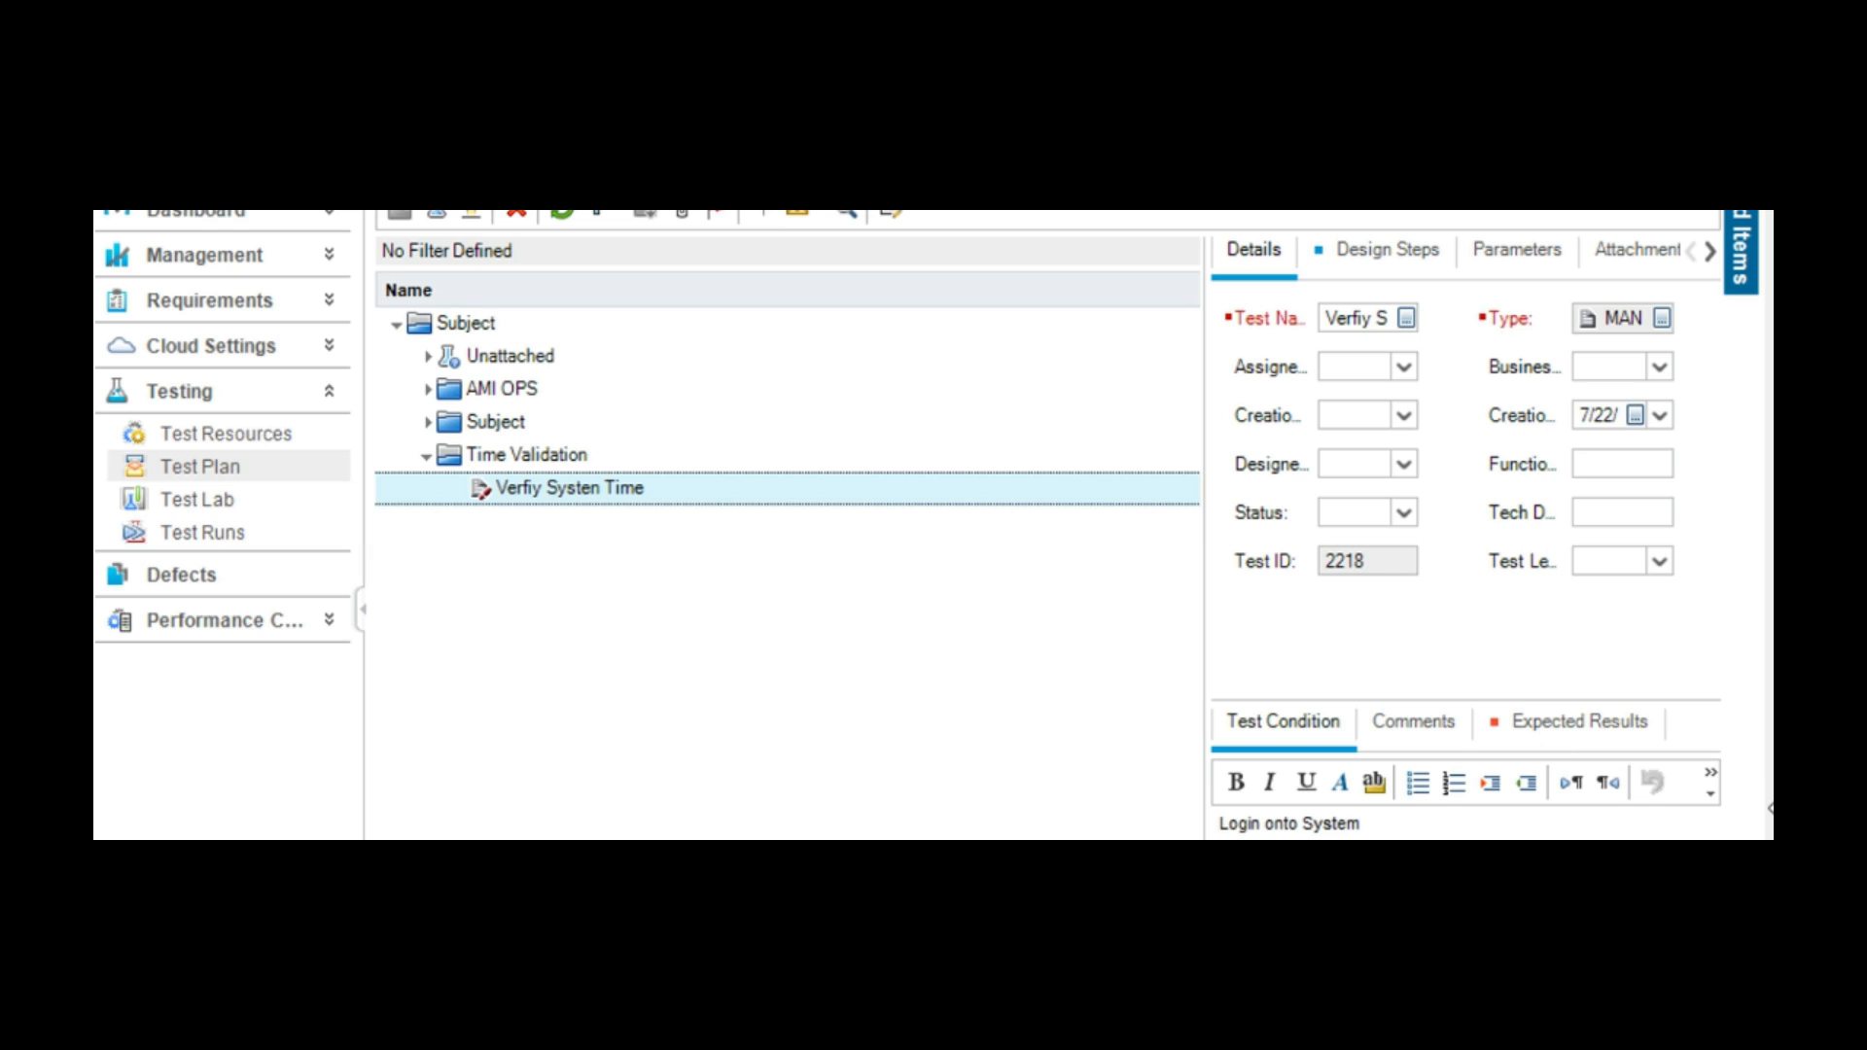
pyautogui.moveTo(1766, 787); pyautogui.dragTo(1862, 788)
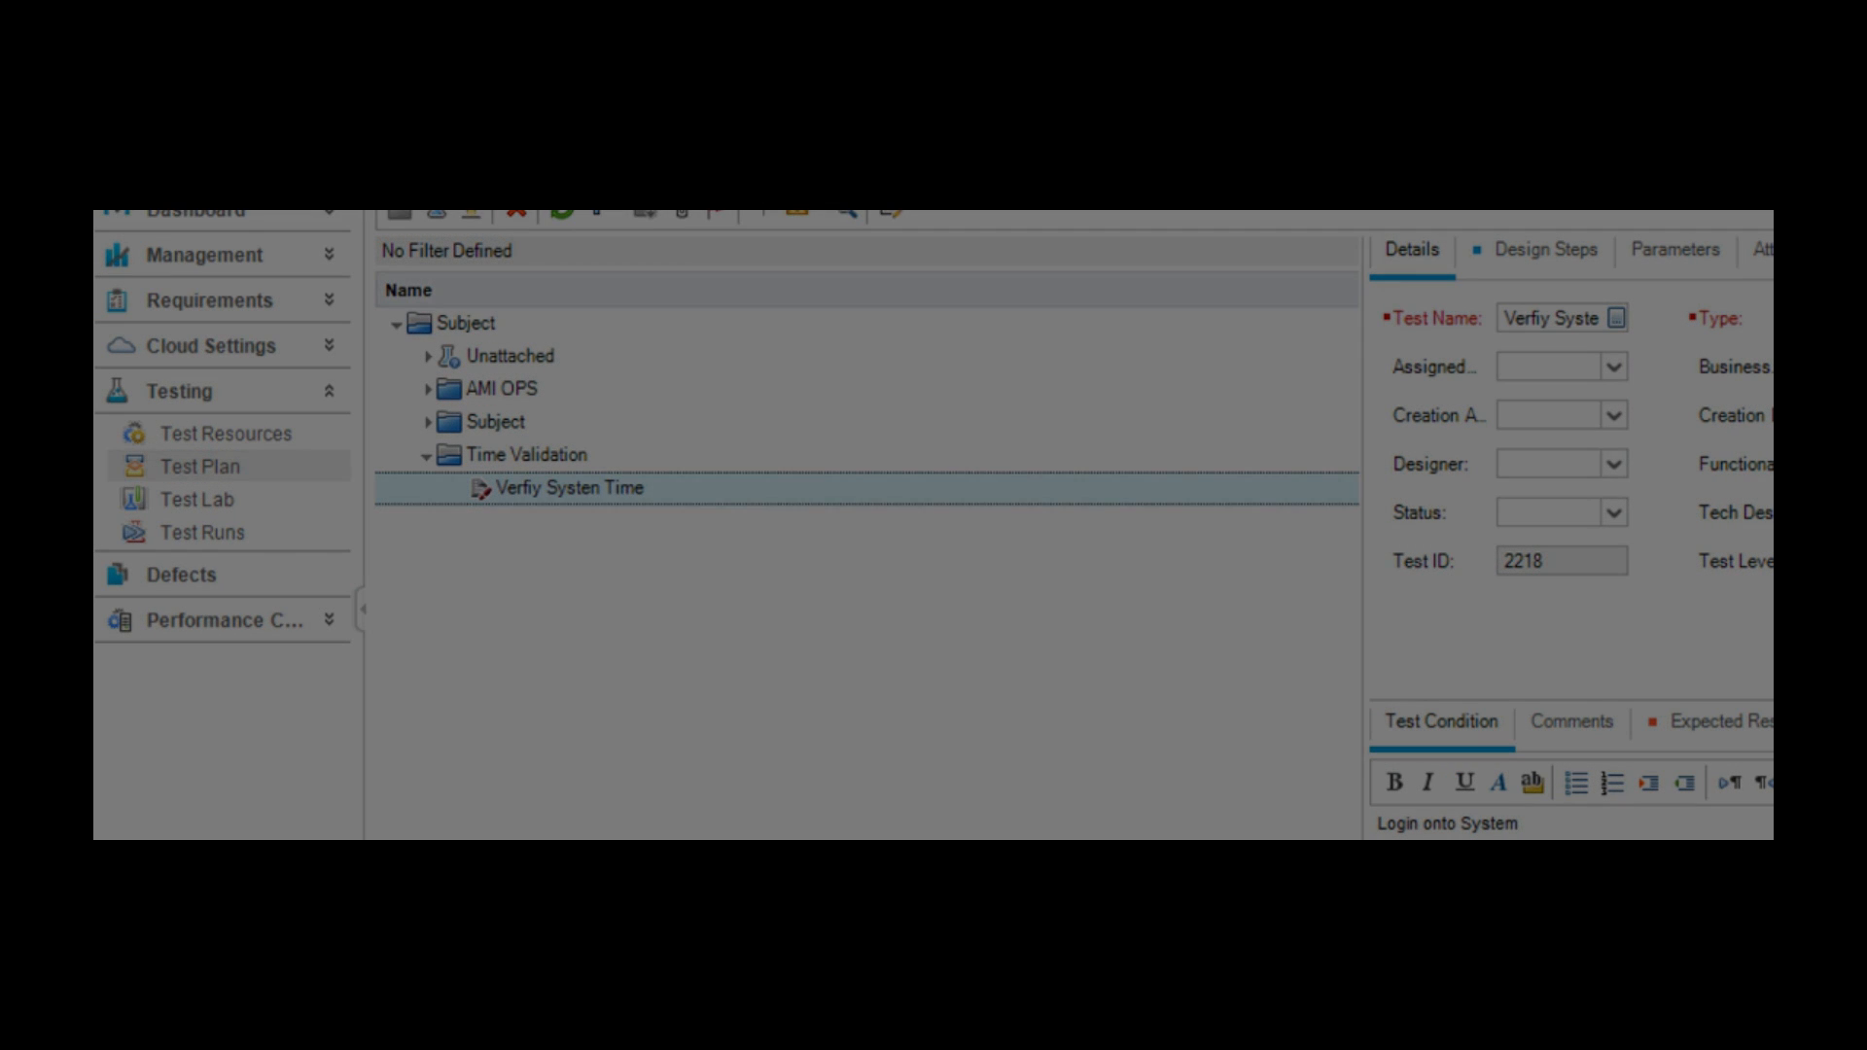